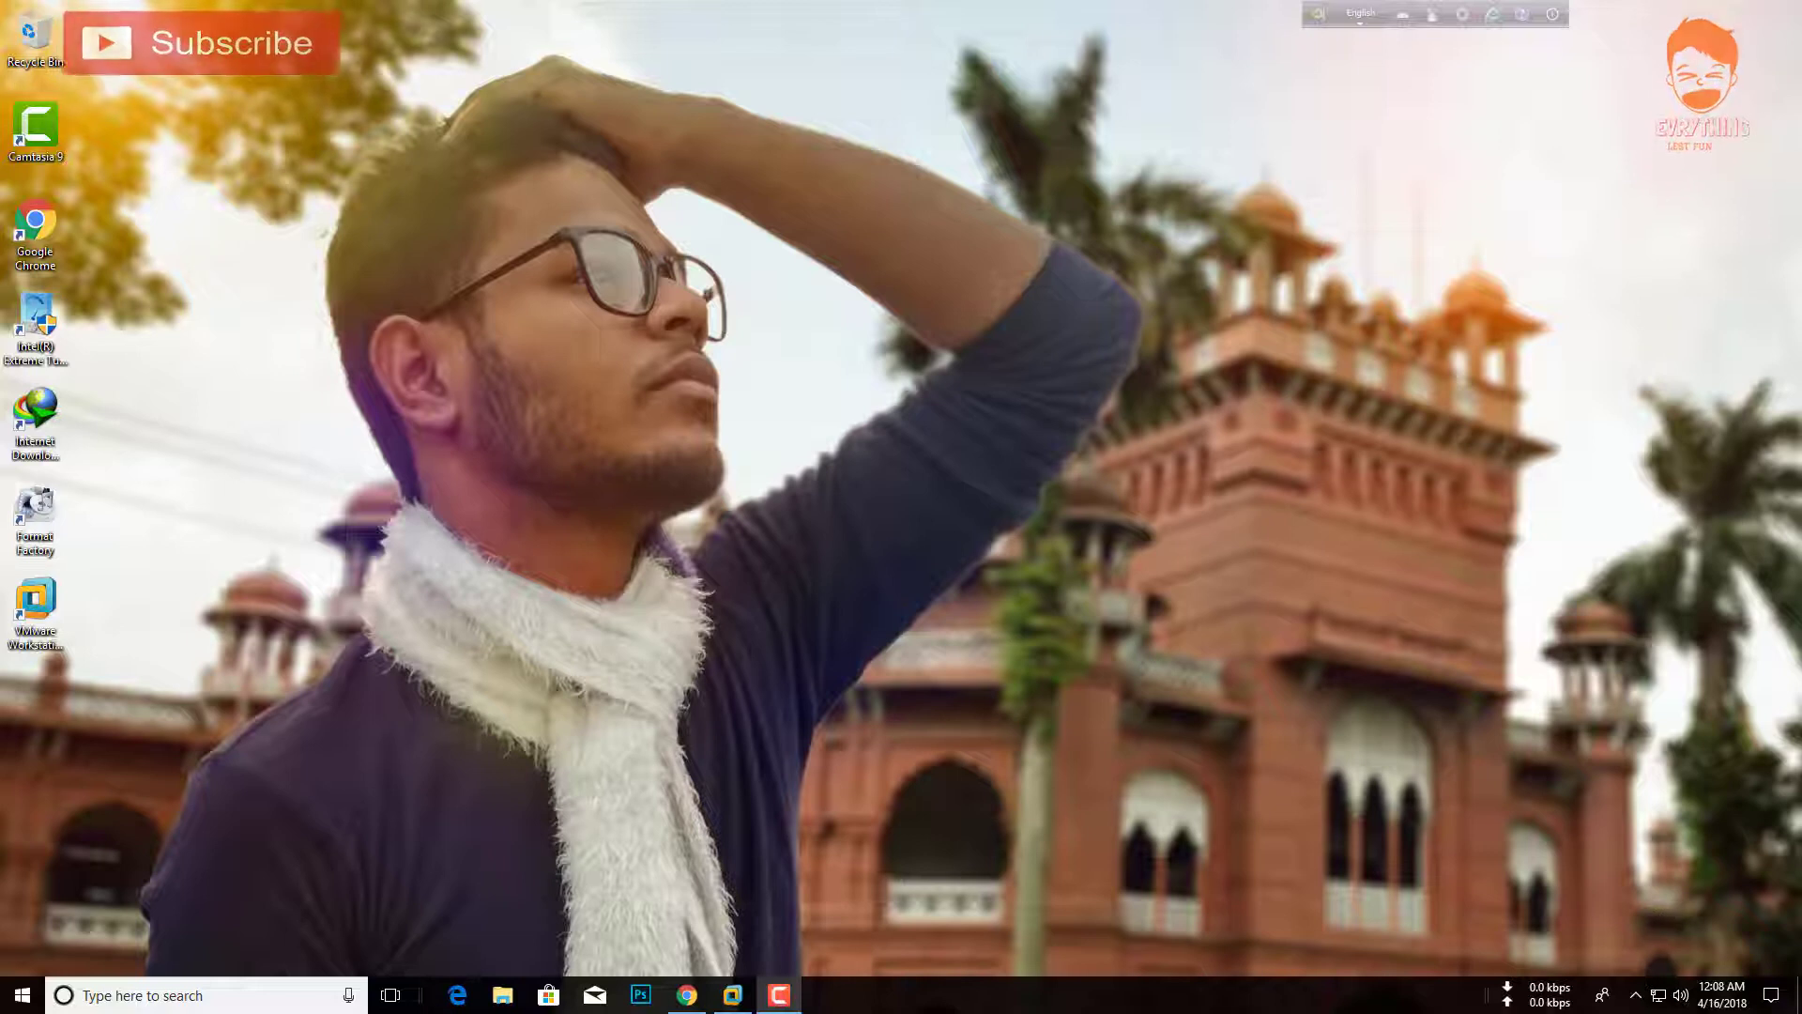
# Test the host's internet connection in Chrome by searching for "mango" in a new tab, and close that tab
pyautogui.click(687, 996)
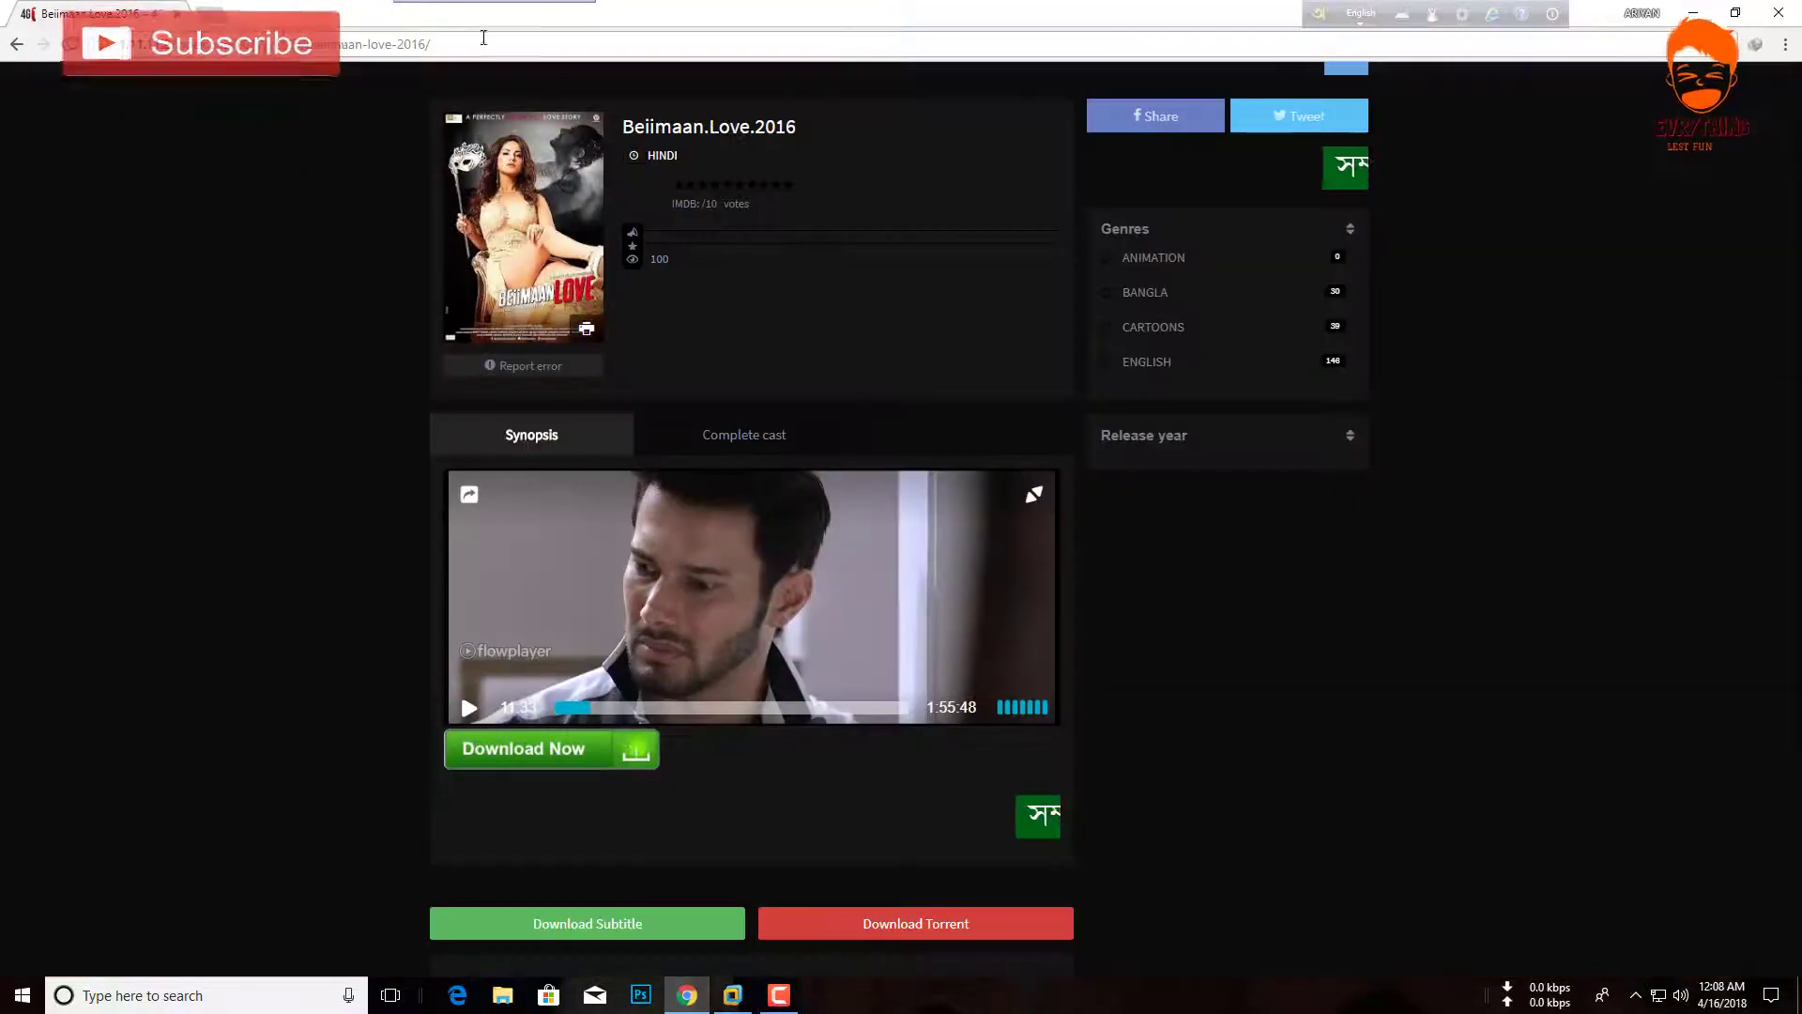
pyautogui.click(210, 13)
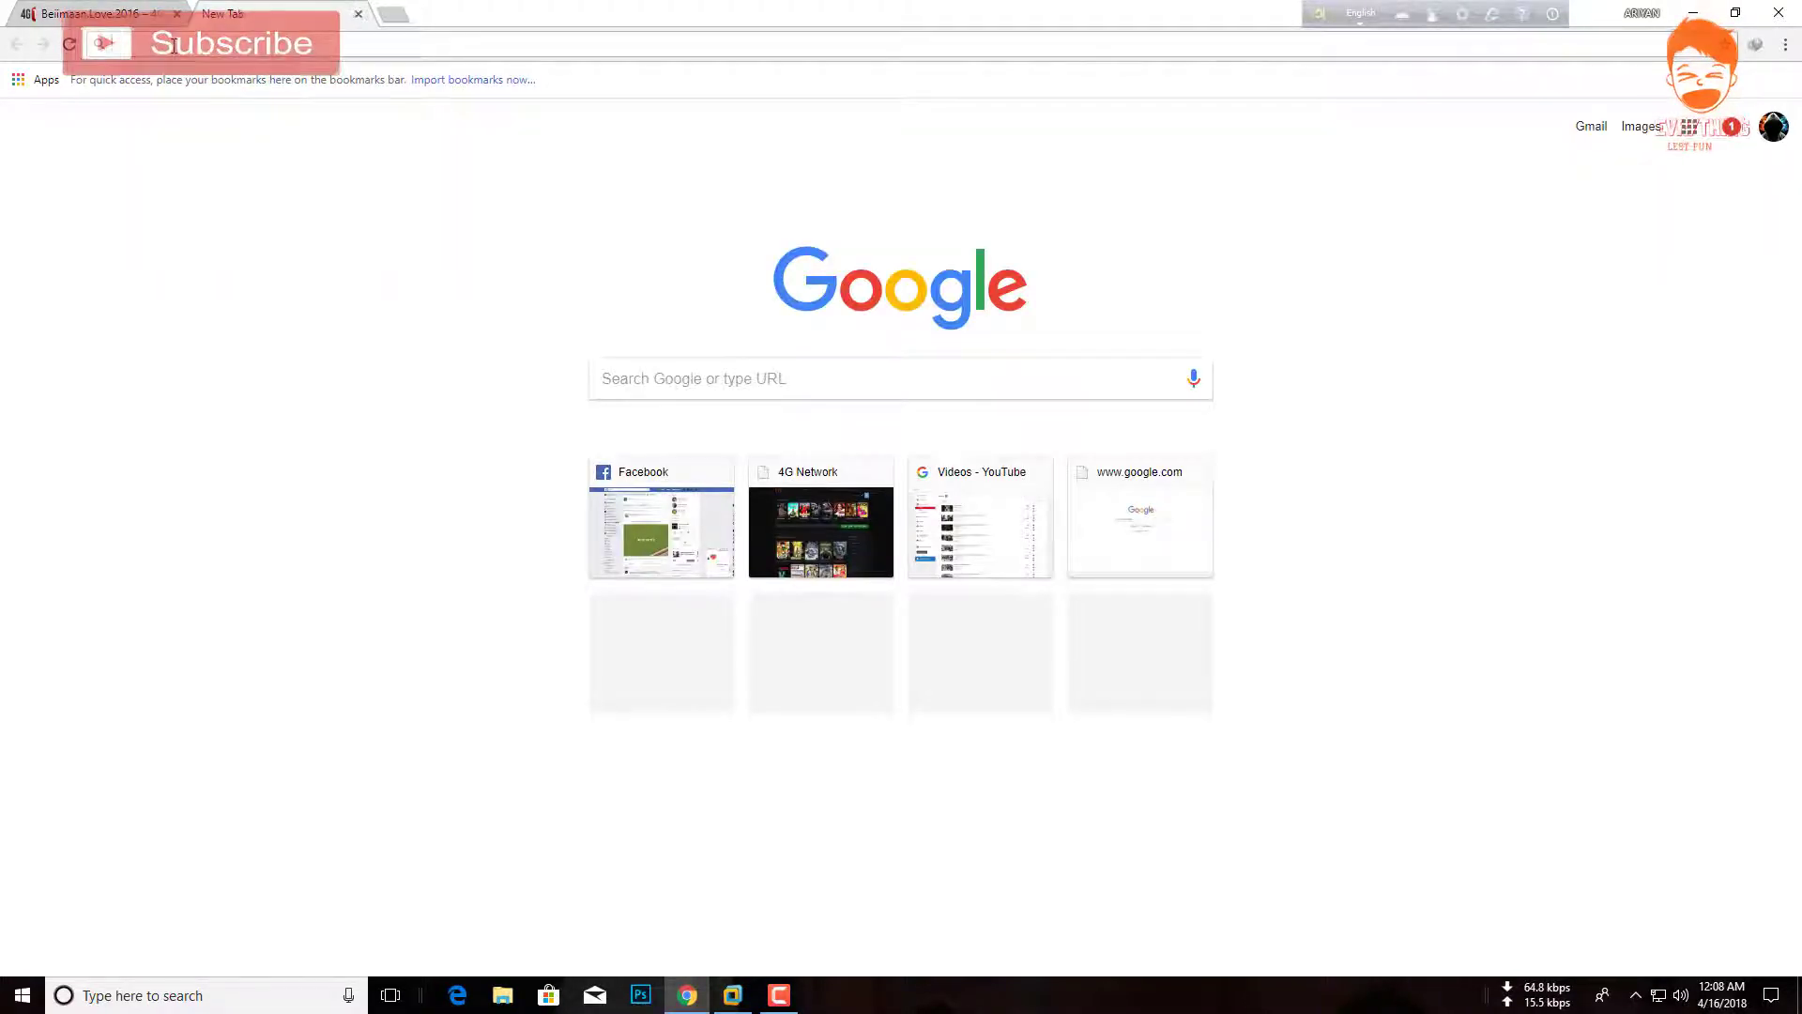
pyautogui.write('ama')
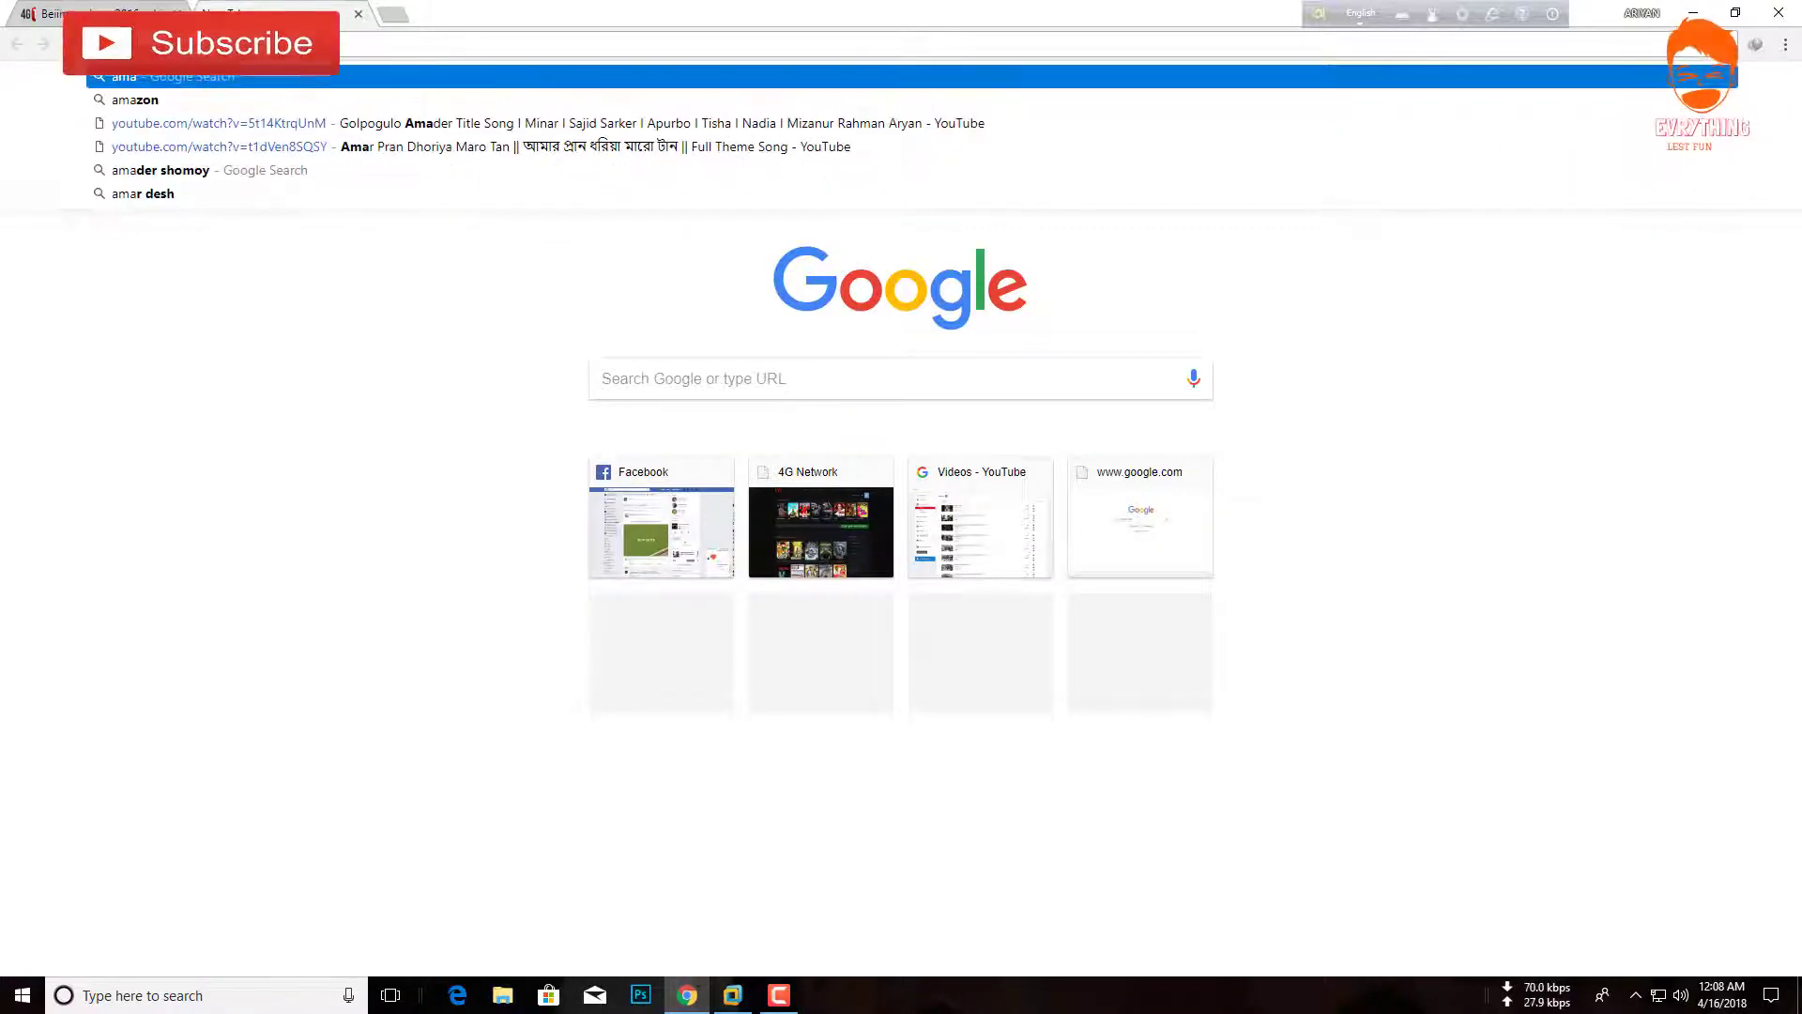
pyautogui.press('BackSpace')
pyautogui.press('BackSpace')
pyautogui.press('BackSpace')
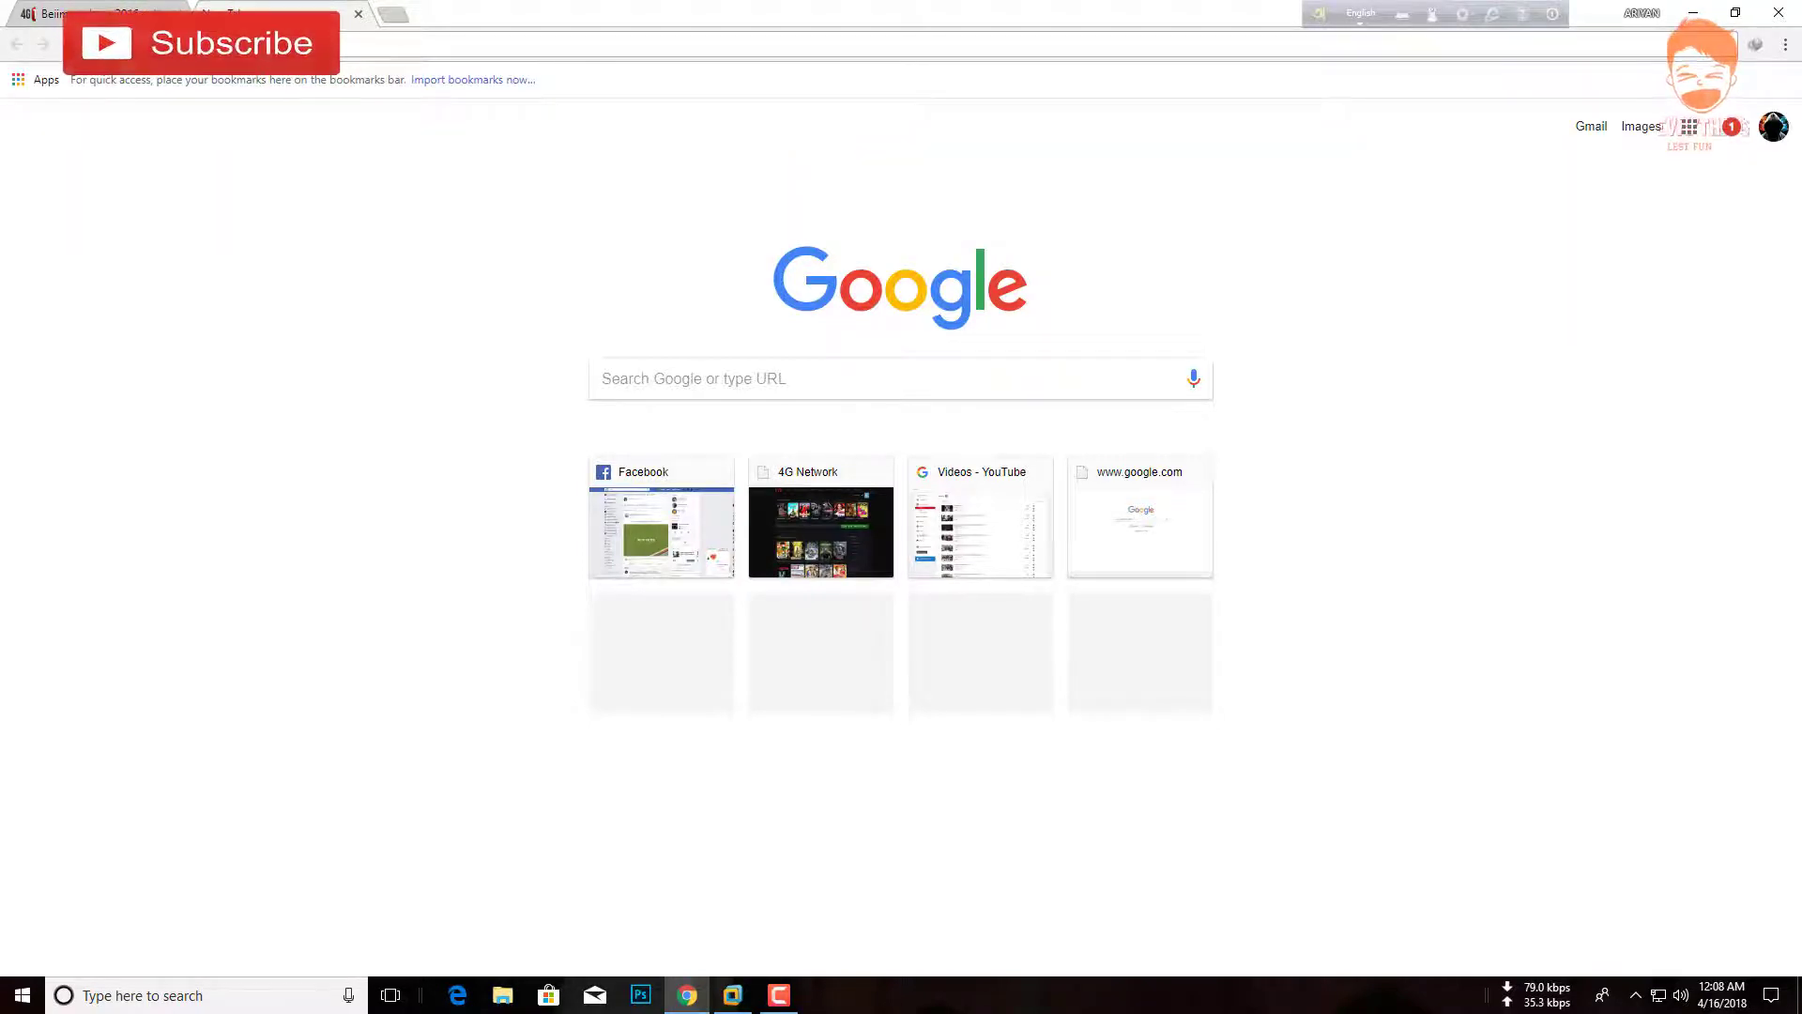
pyautogui.write('mango')
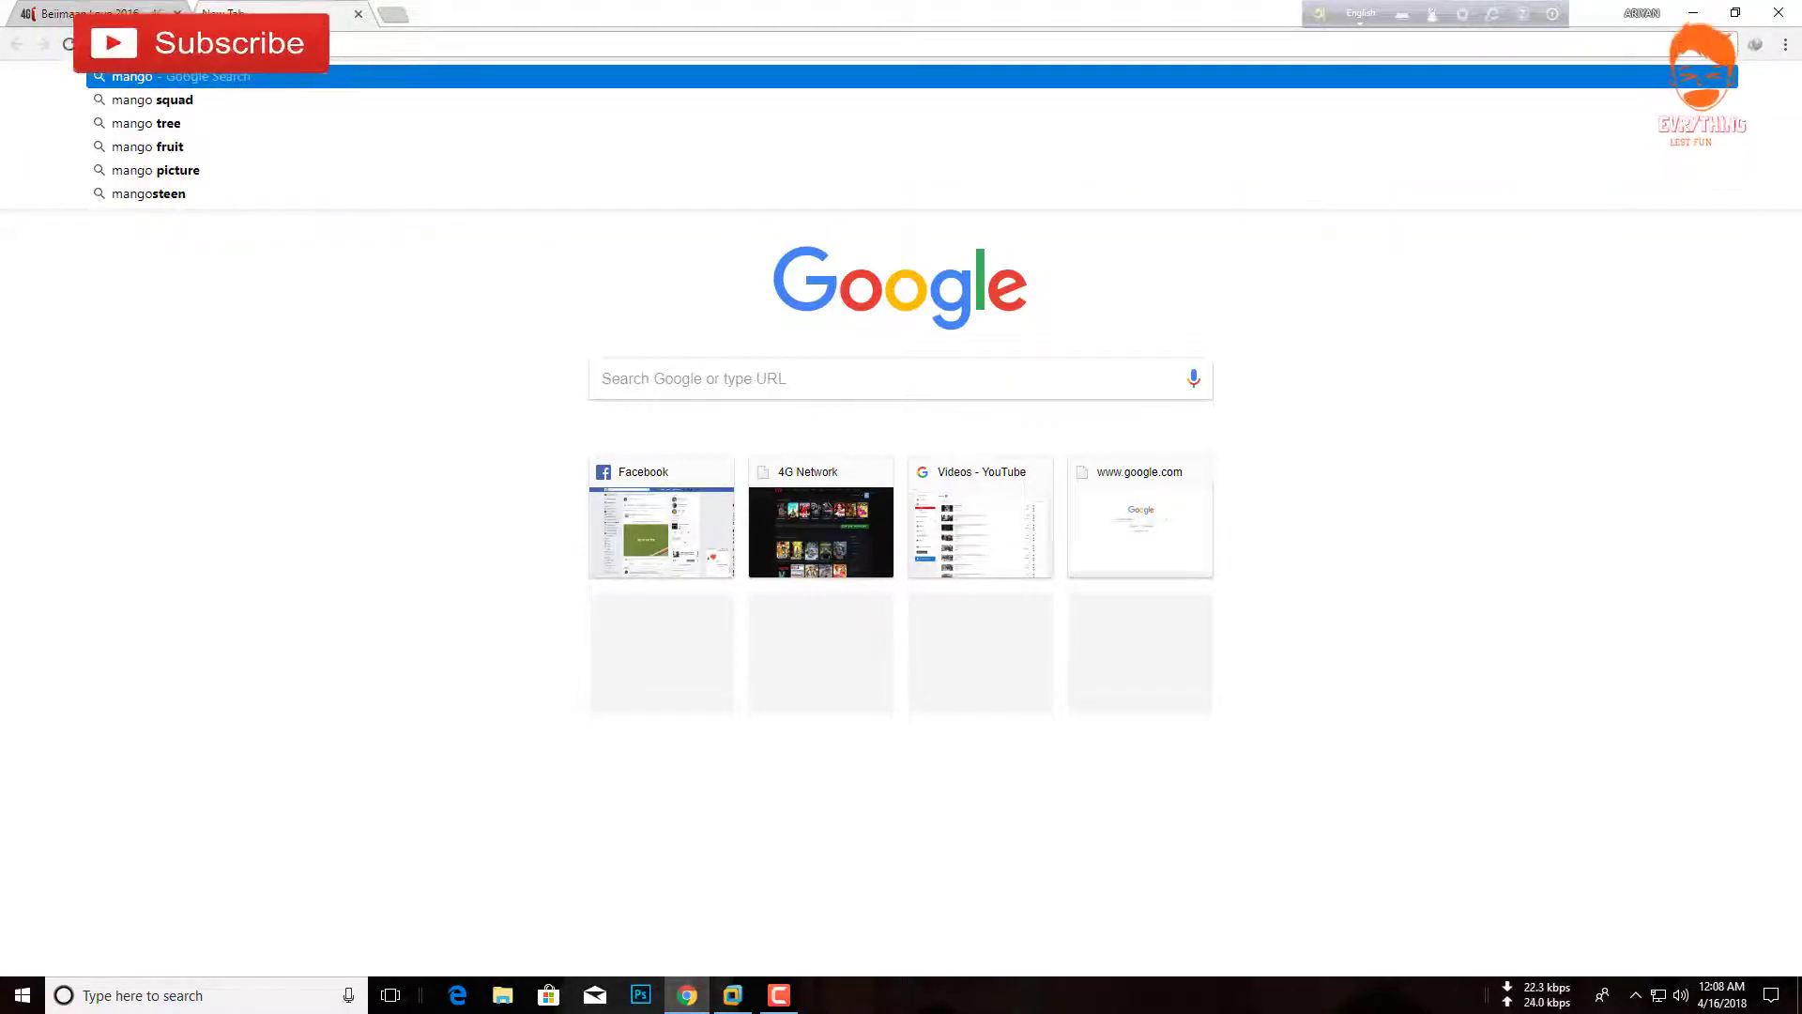
pyautogui.press('Return')
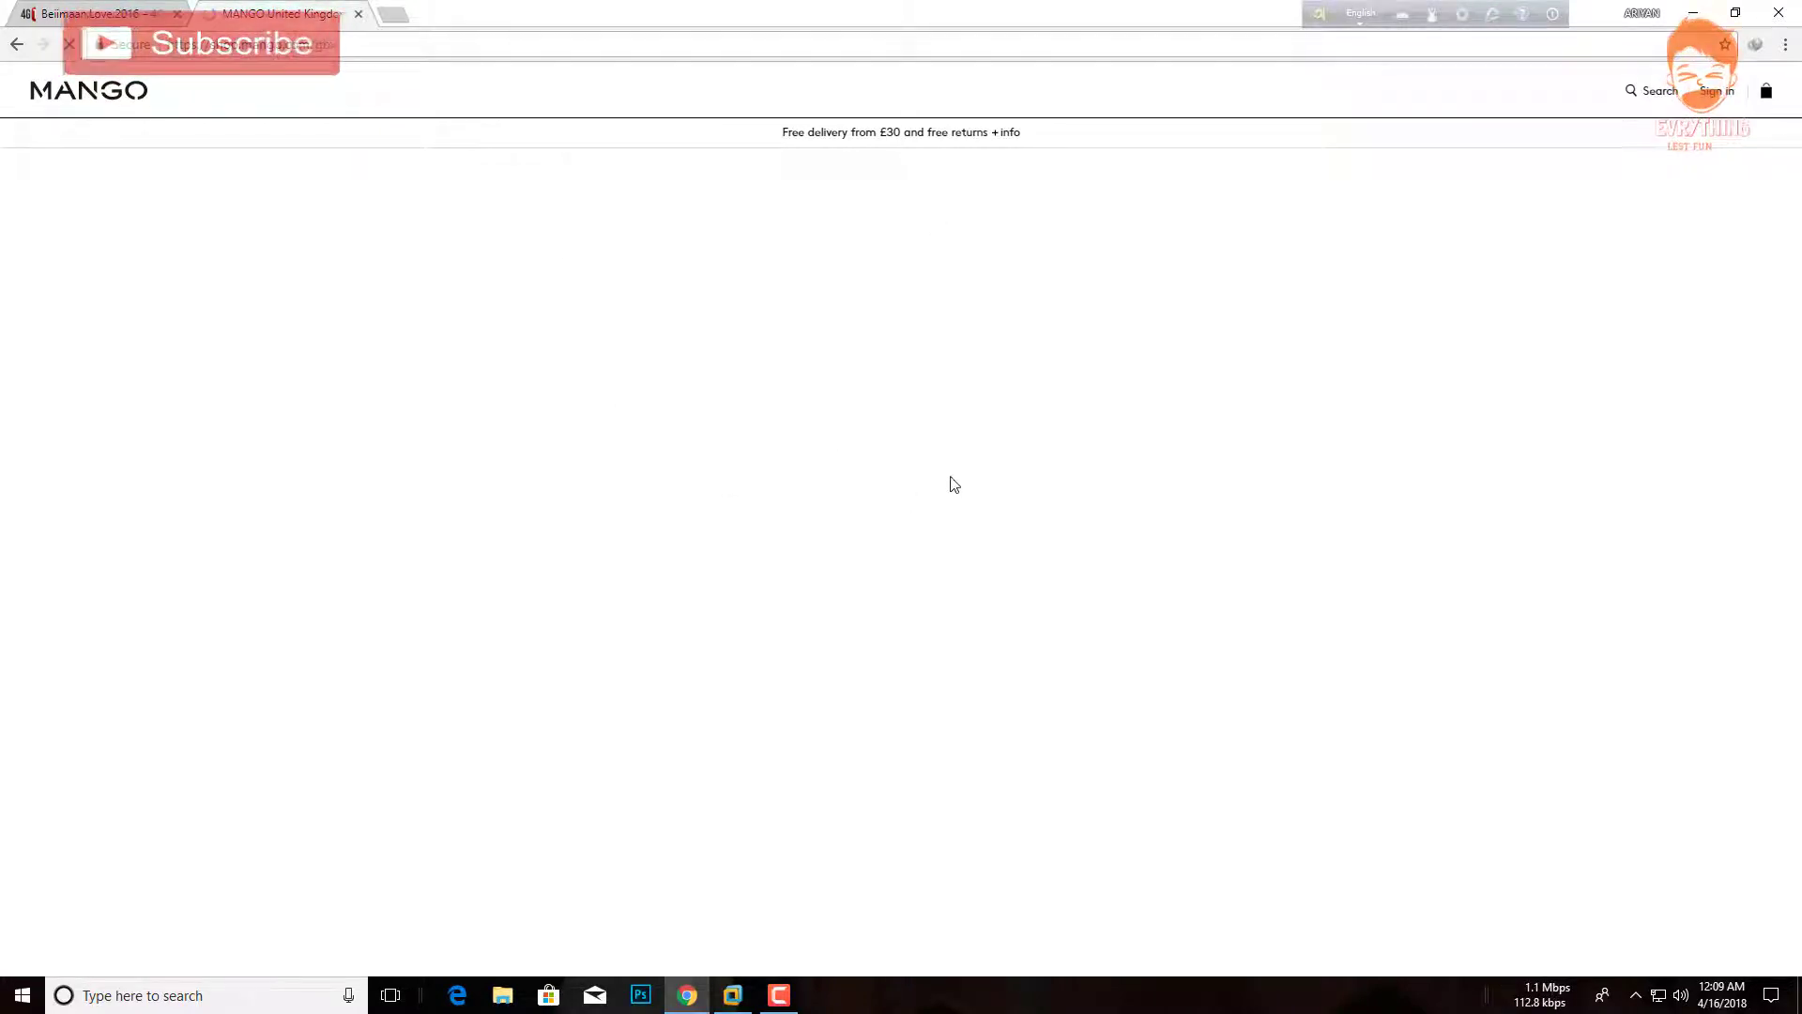
pyautogui.click(358, 14)
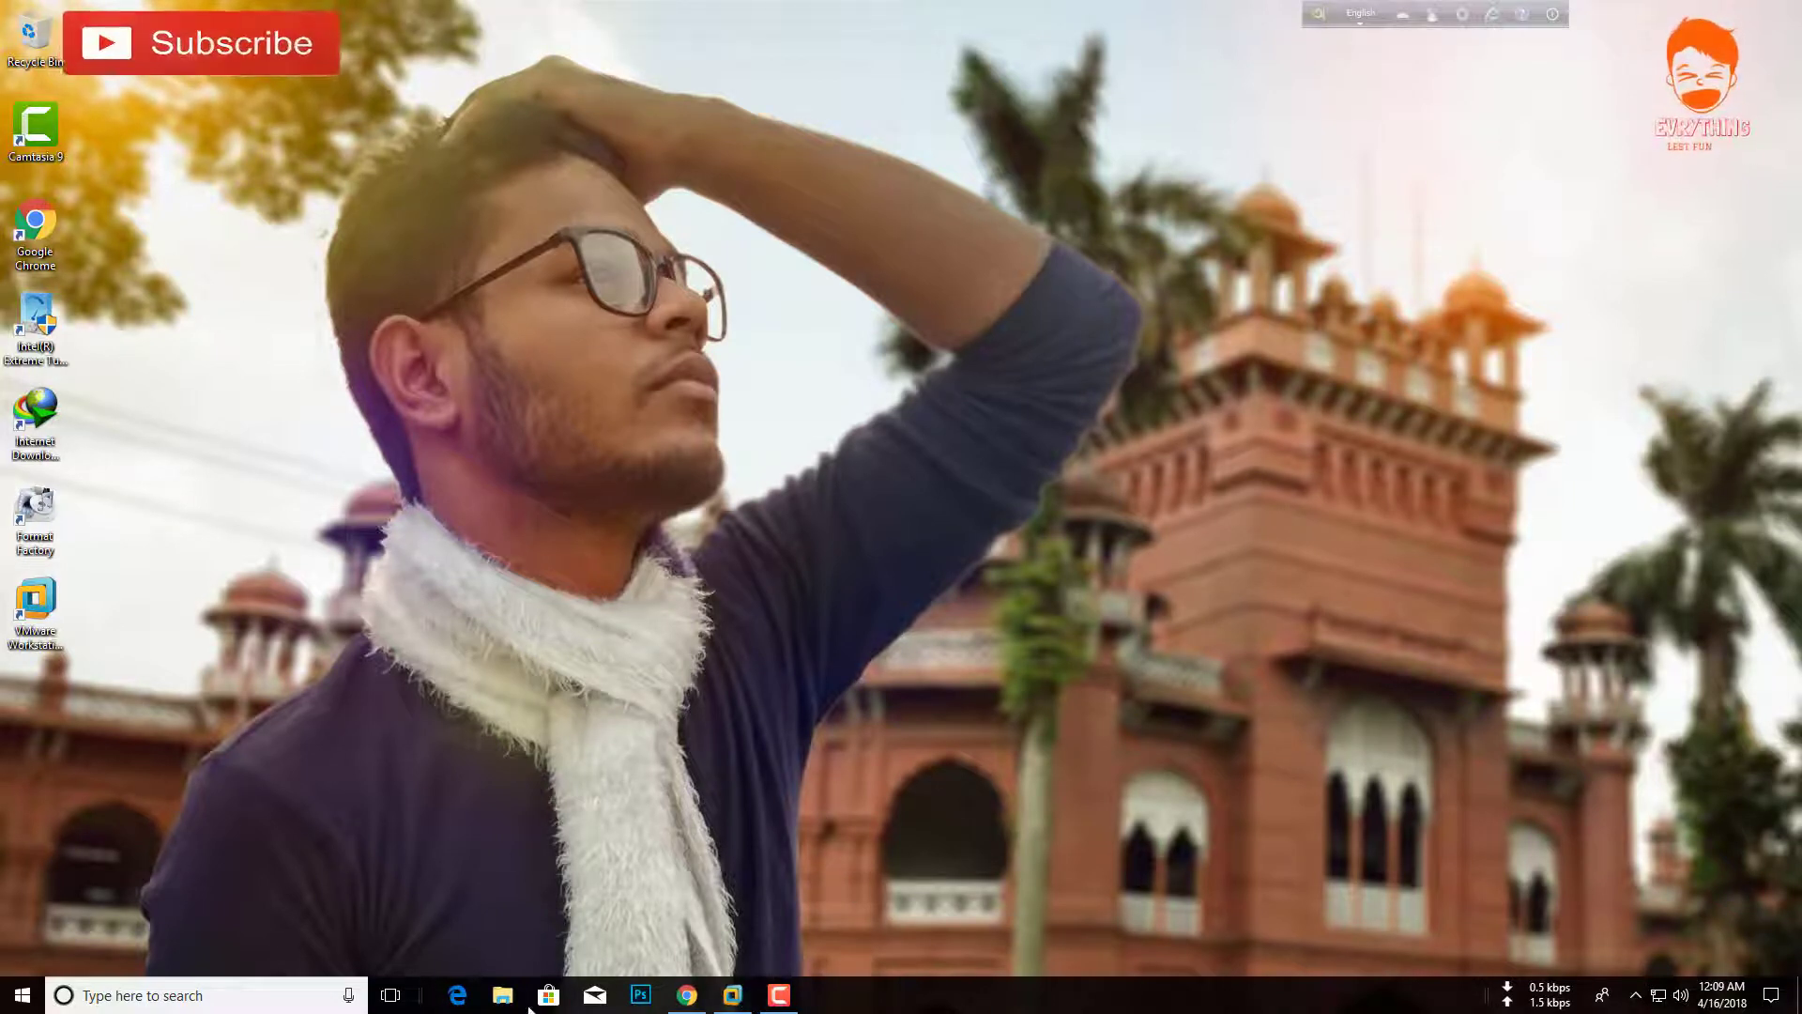
# Switch to the Kali Linux virtual machine in VMware and search for "tor browser" in a new Firefox tab
pyautogui.click(741, 1000)
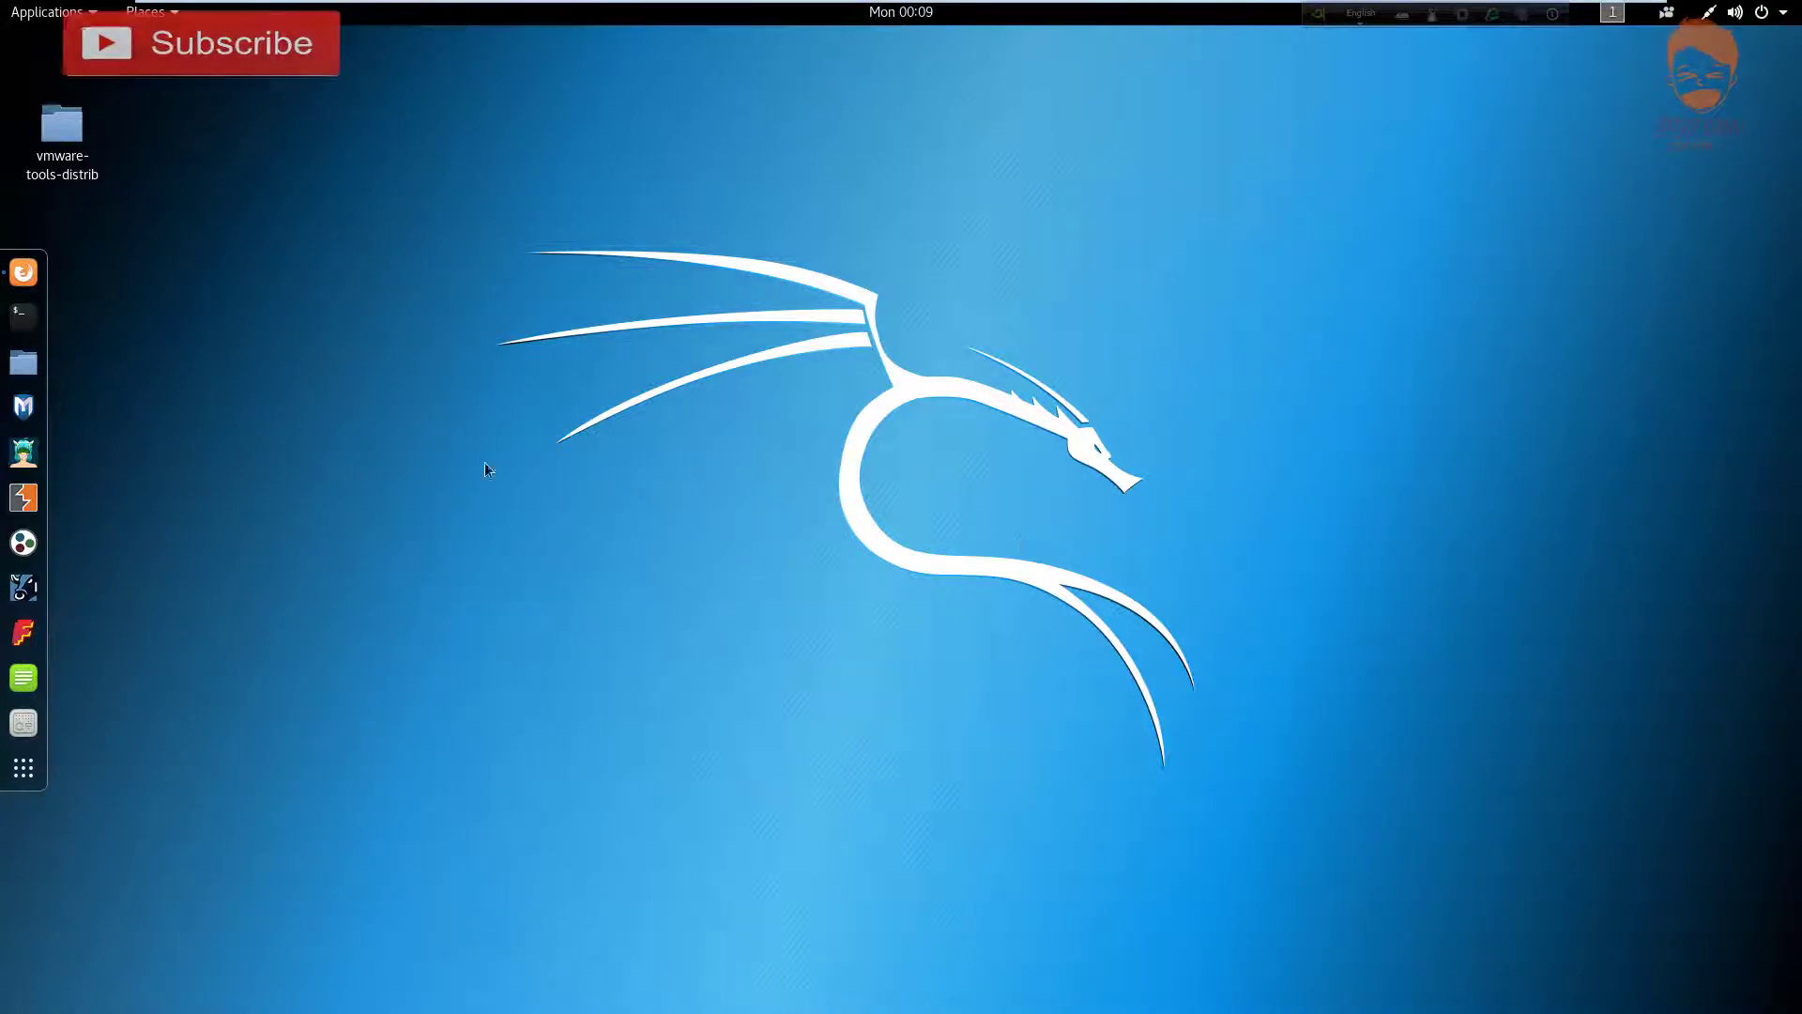
pyautogui.click(23, 274)
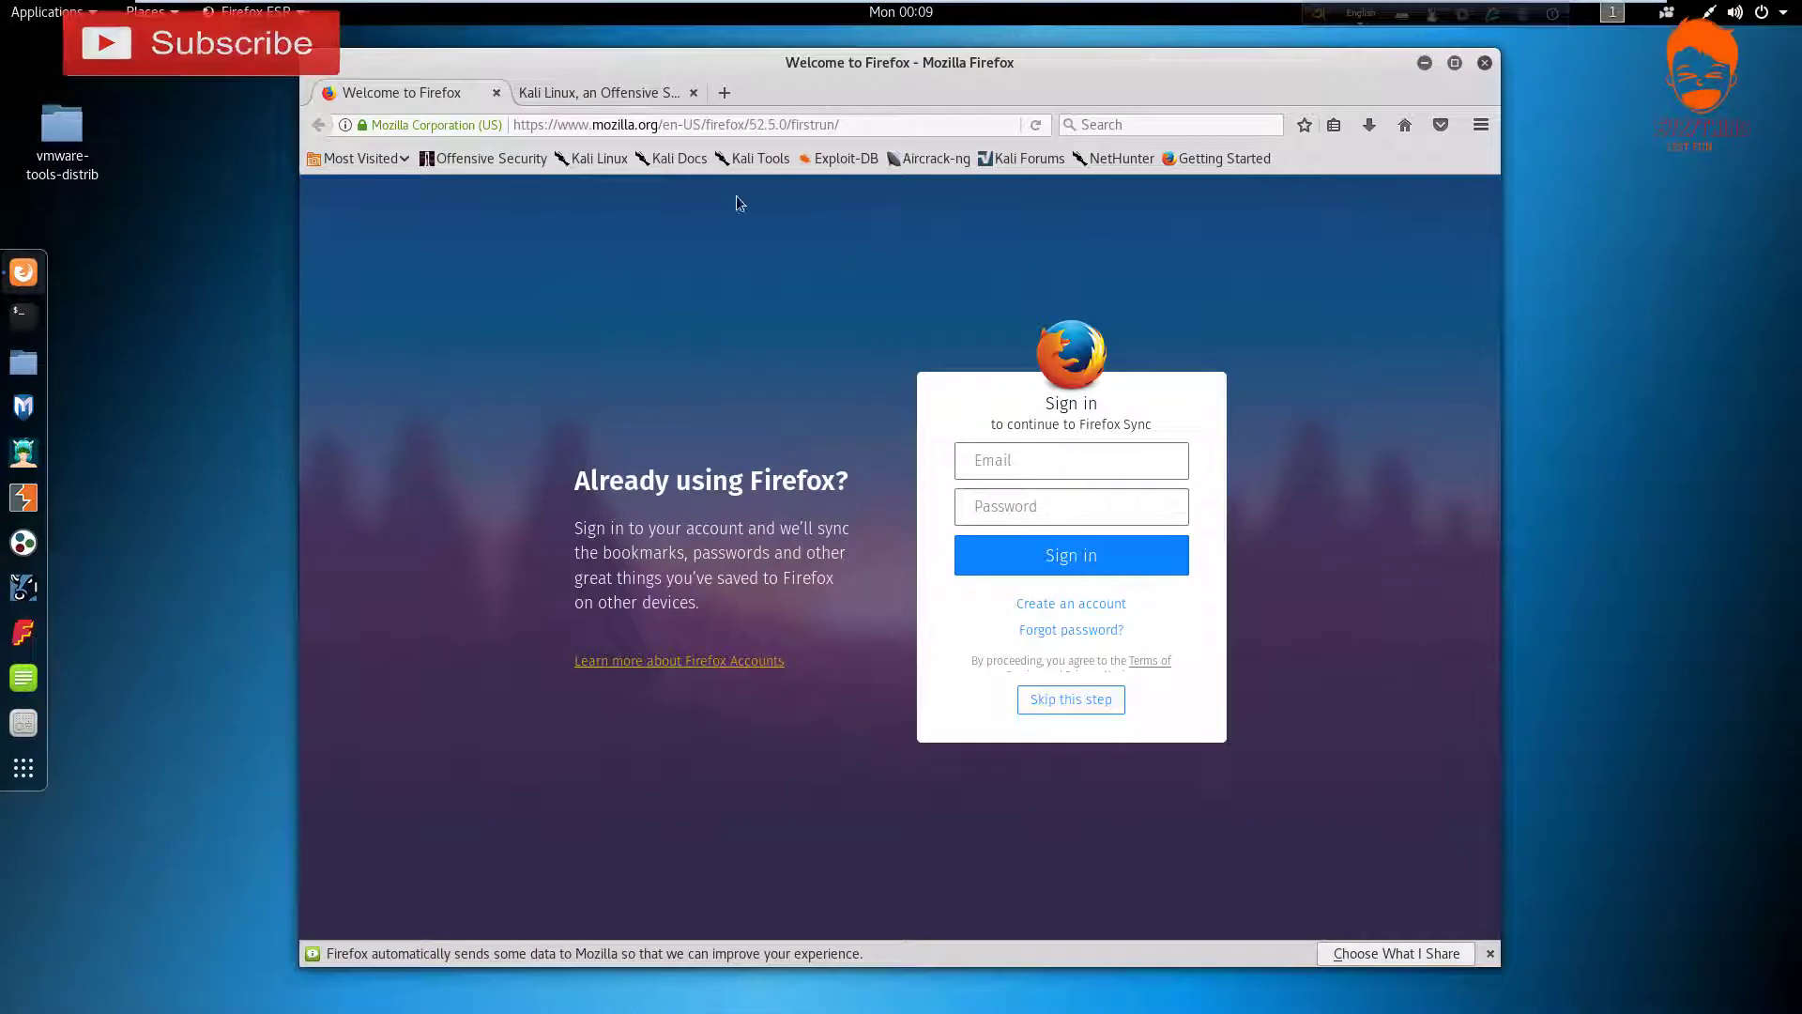
pyautogui.click(724, 94)
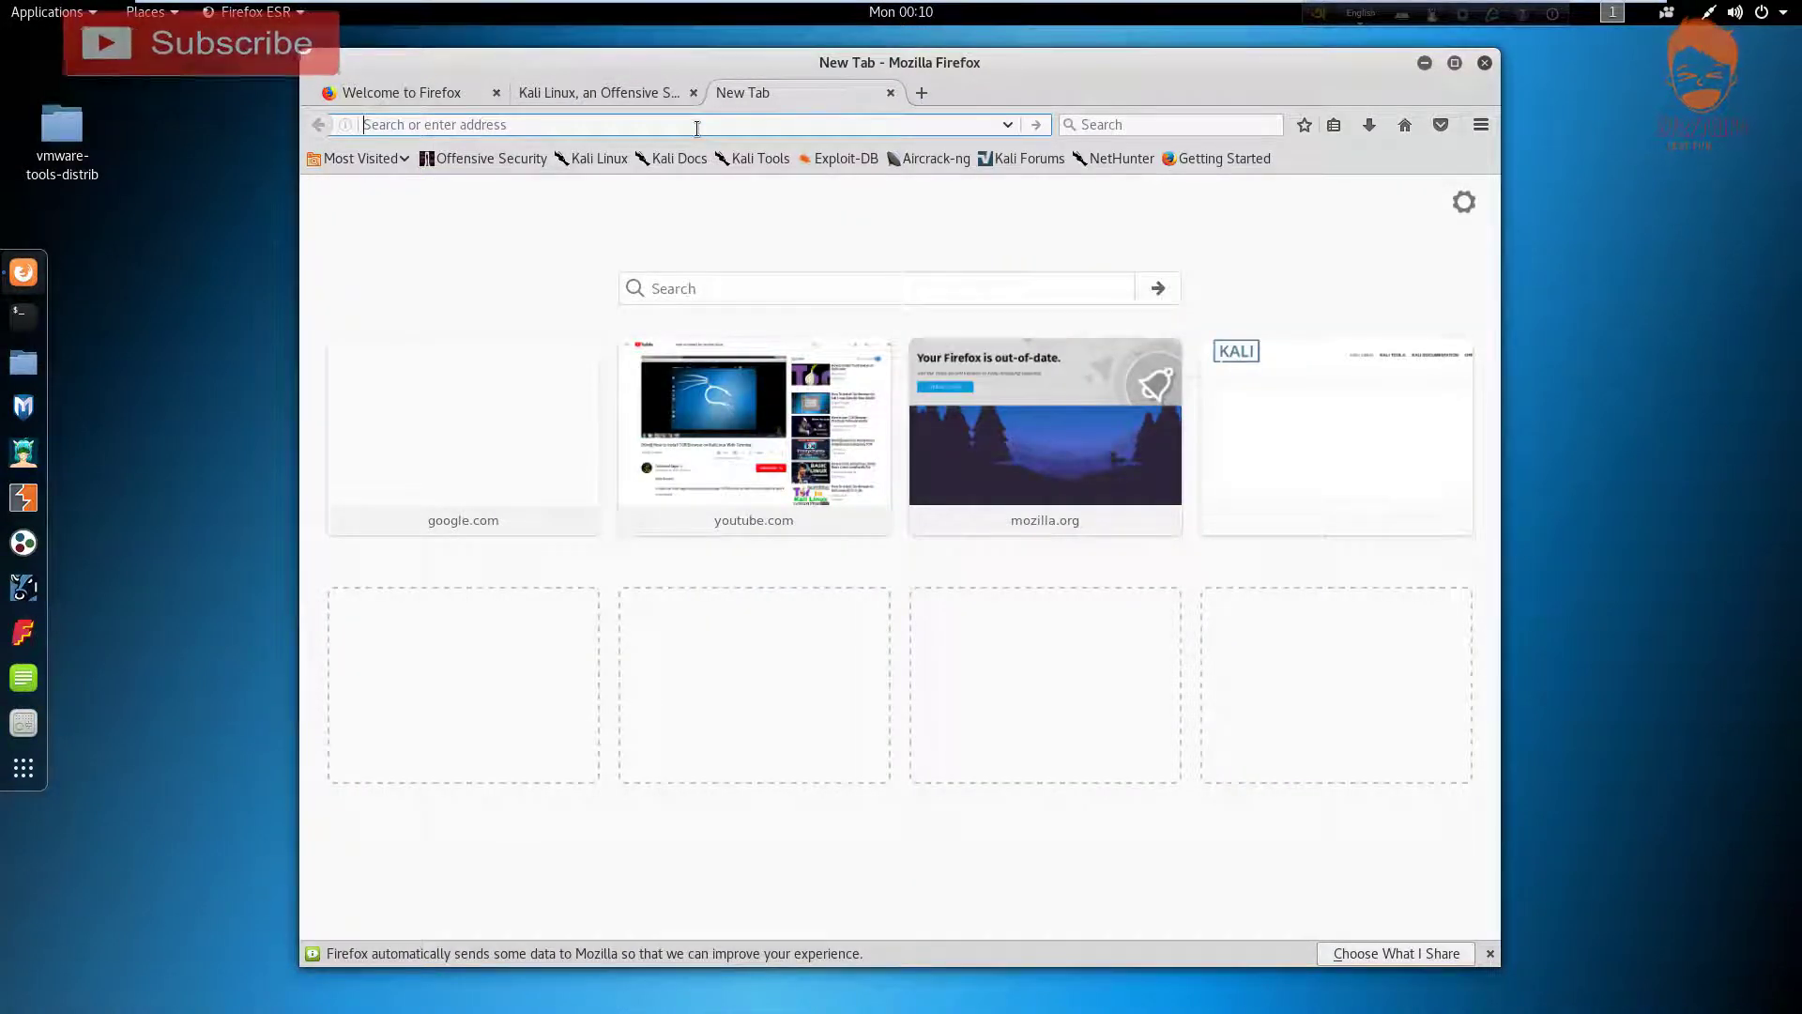
pyautogui.write('t')
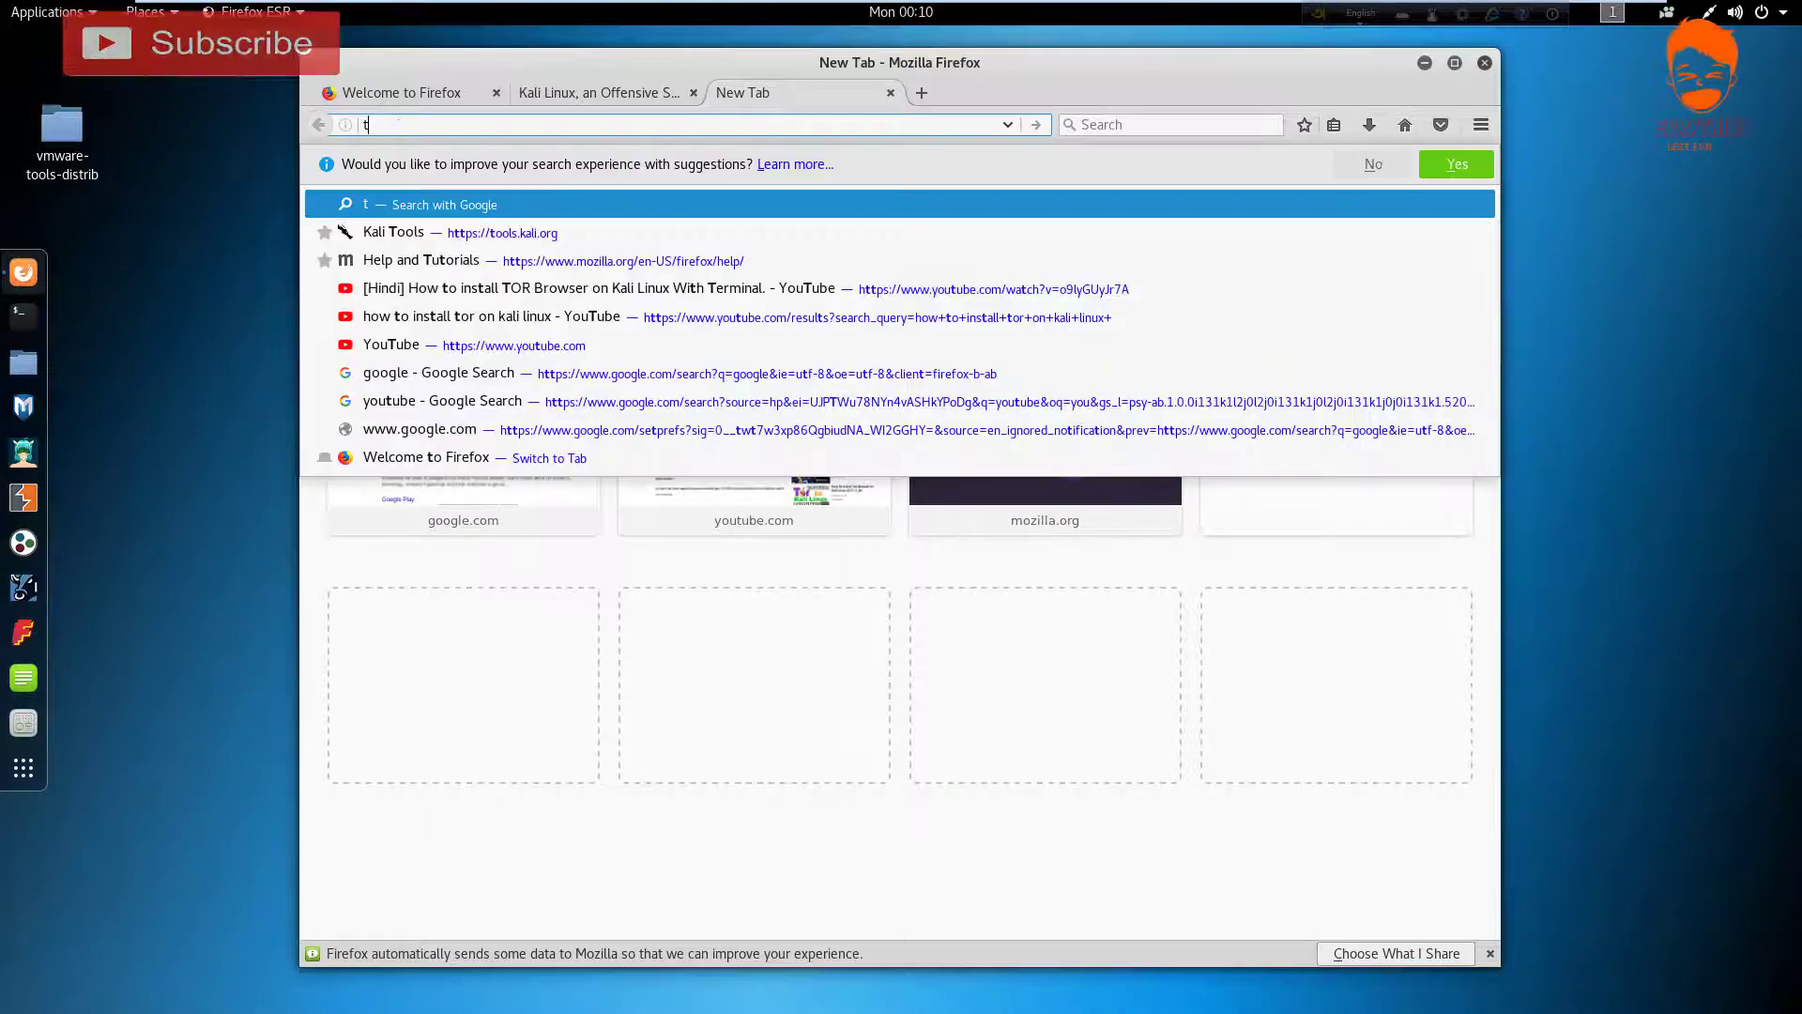
pyautogui.write('or b')
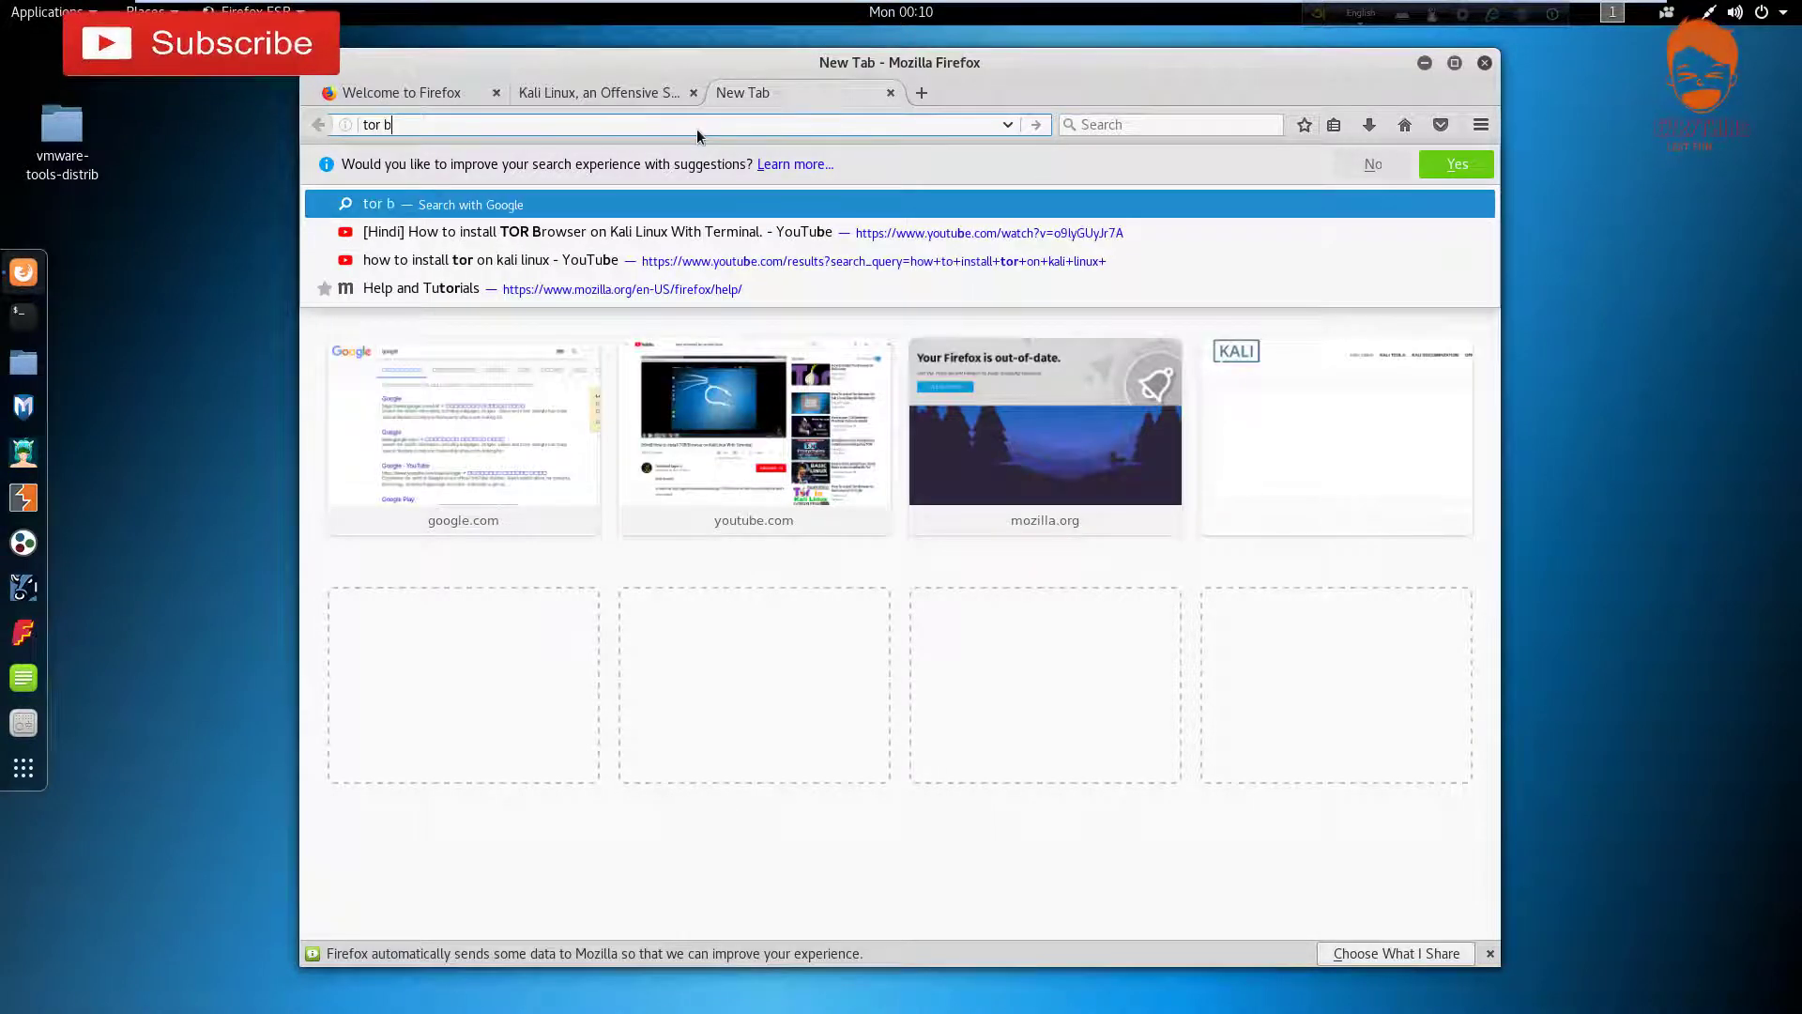
pyautogui.write('rowser')
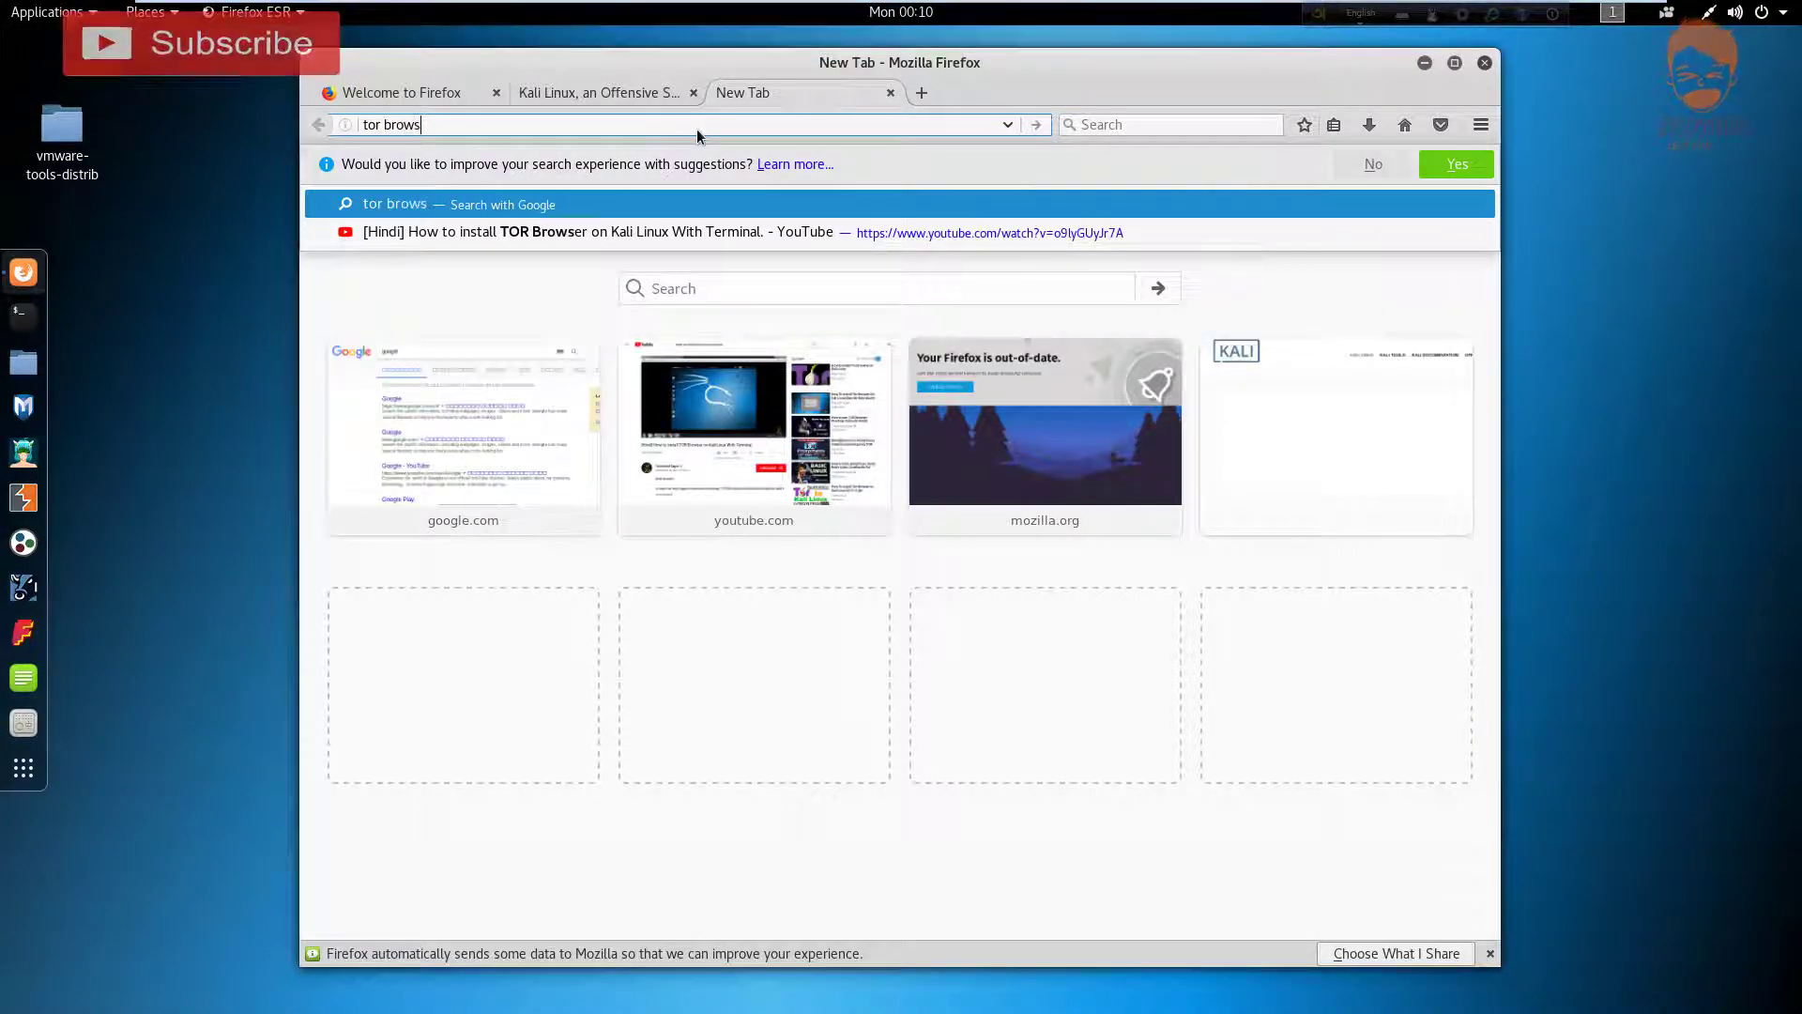
pyautogui.press('Return')
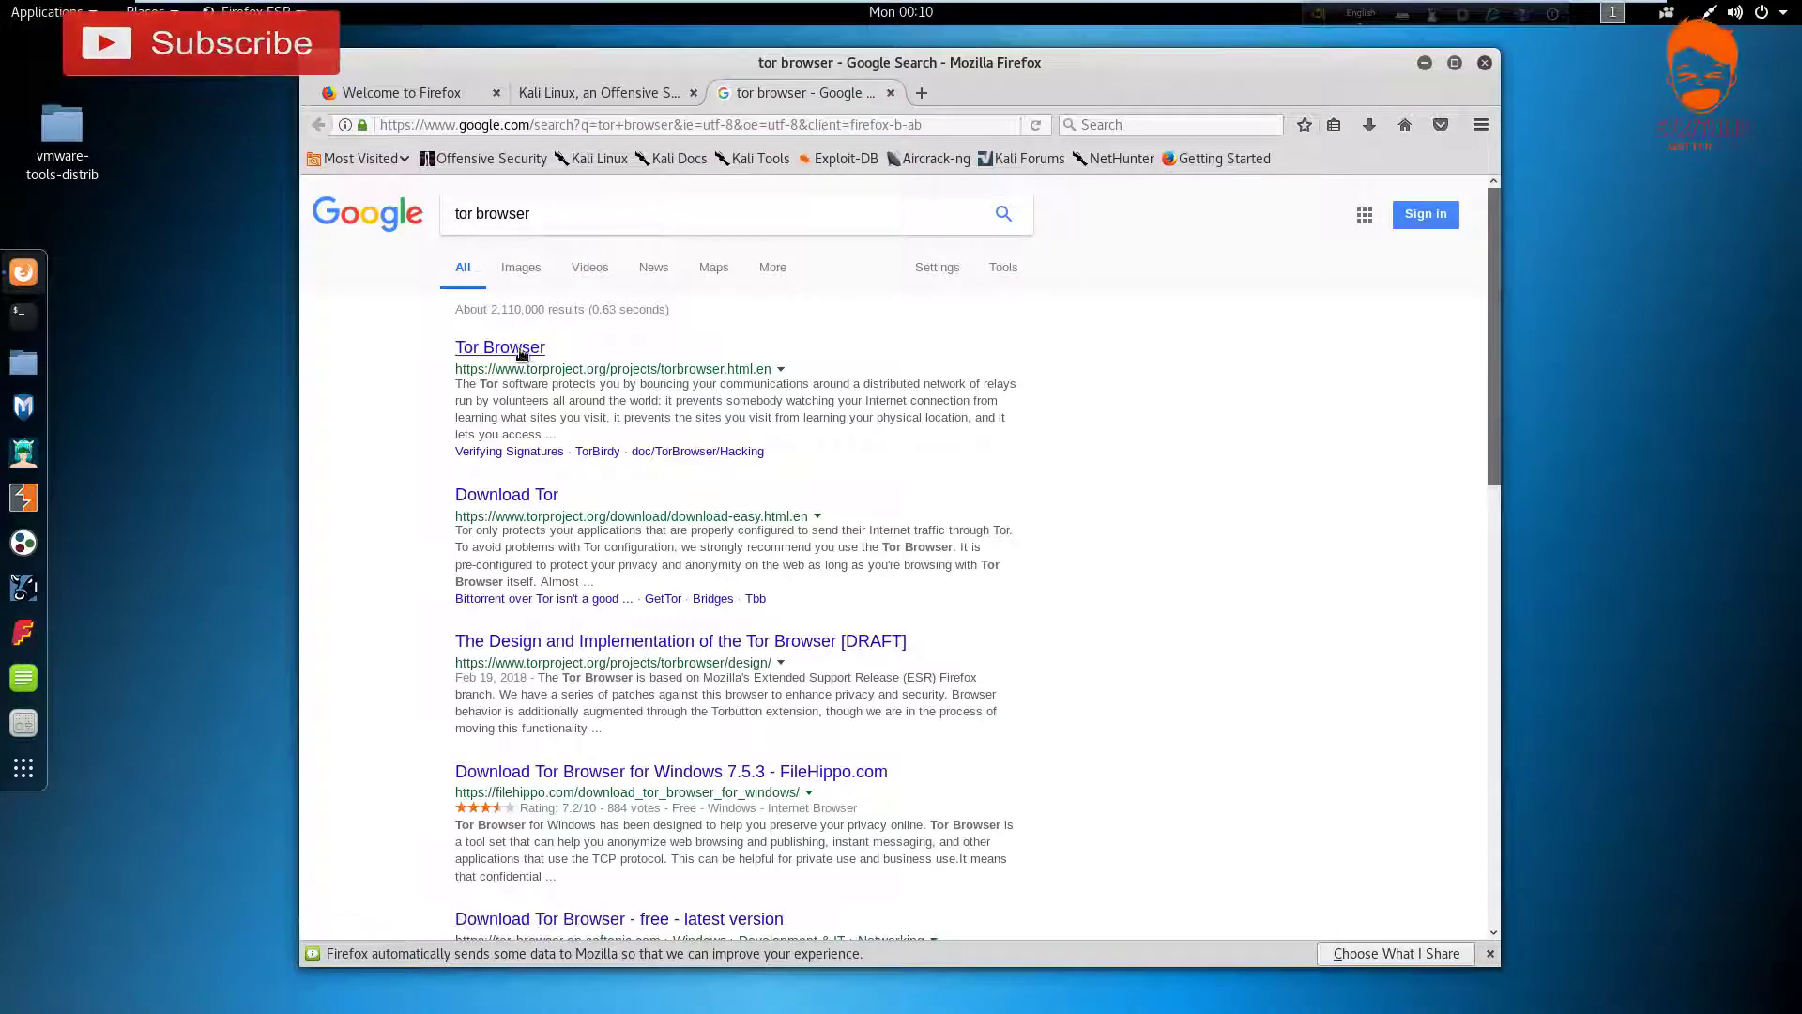
# Open the Download Tor page on torproject.org and save the Linux 64-bit Tor Browser archive
pyautogui.click(528, 498)
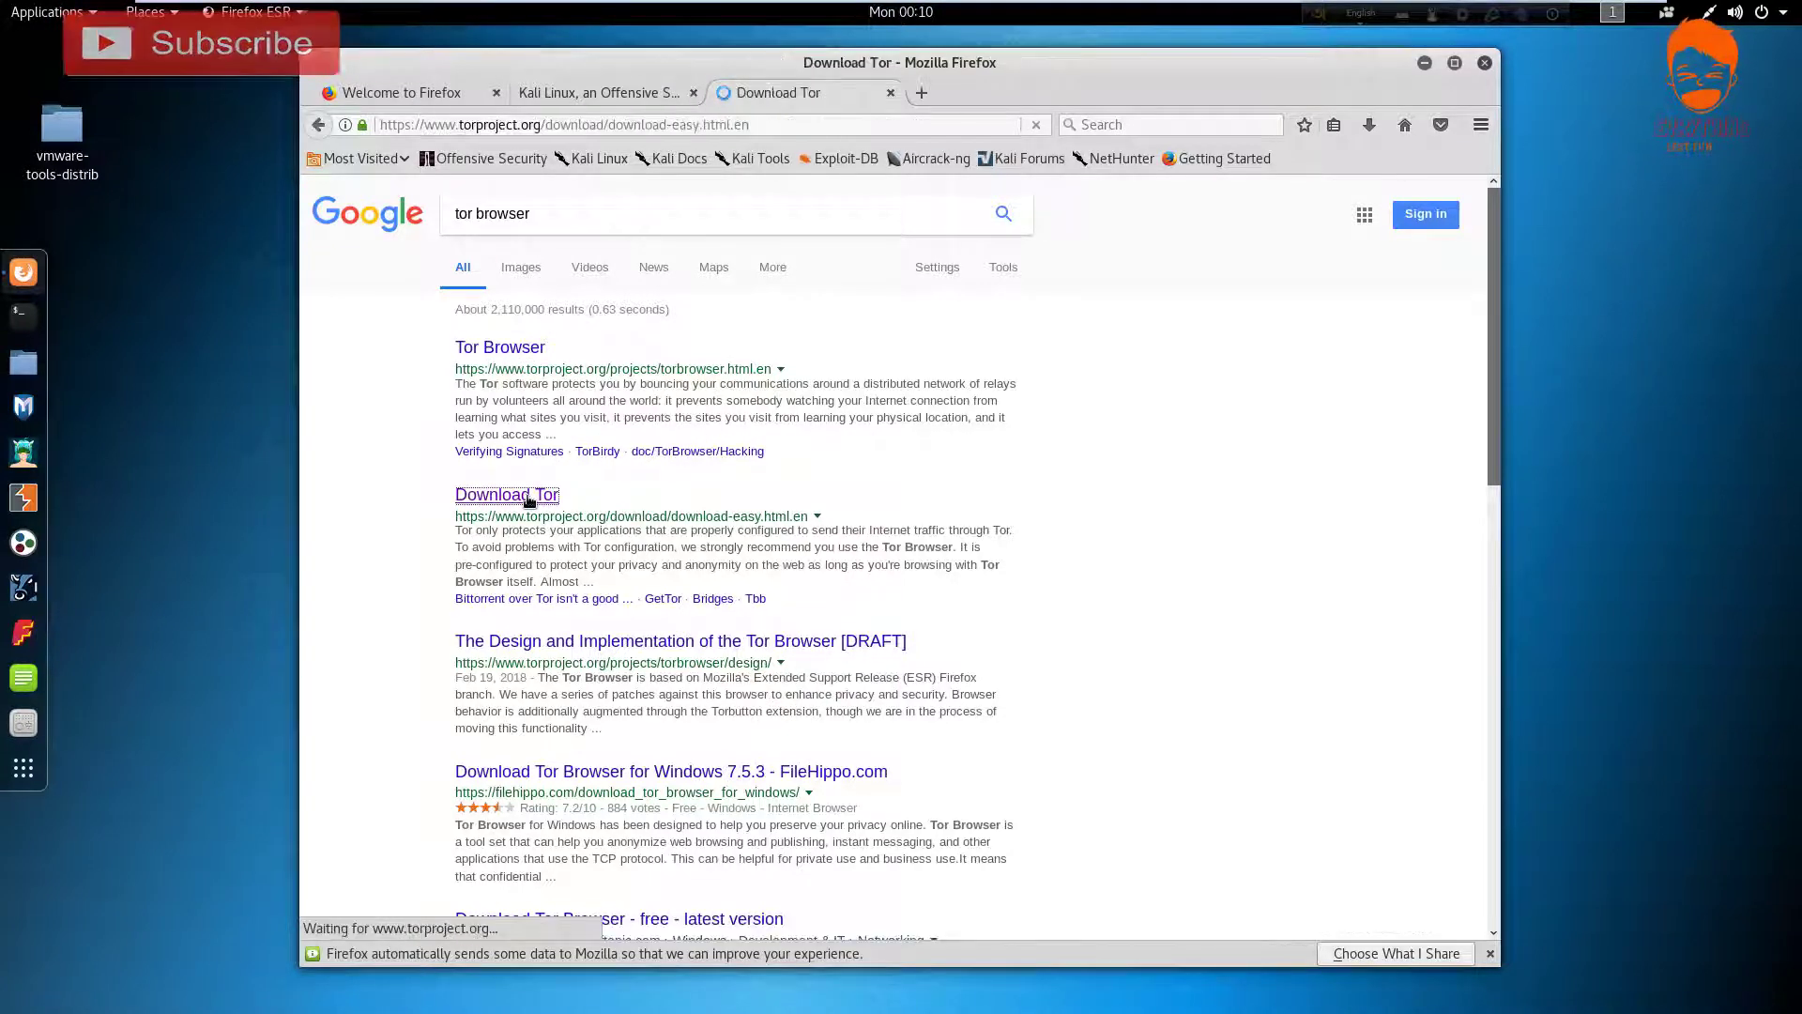
pyautogui.scroll(-4, 776, 484)
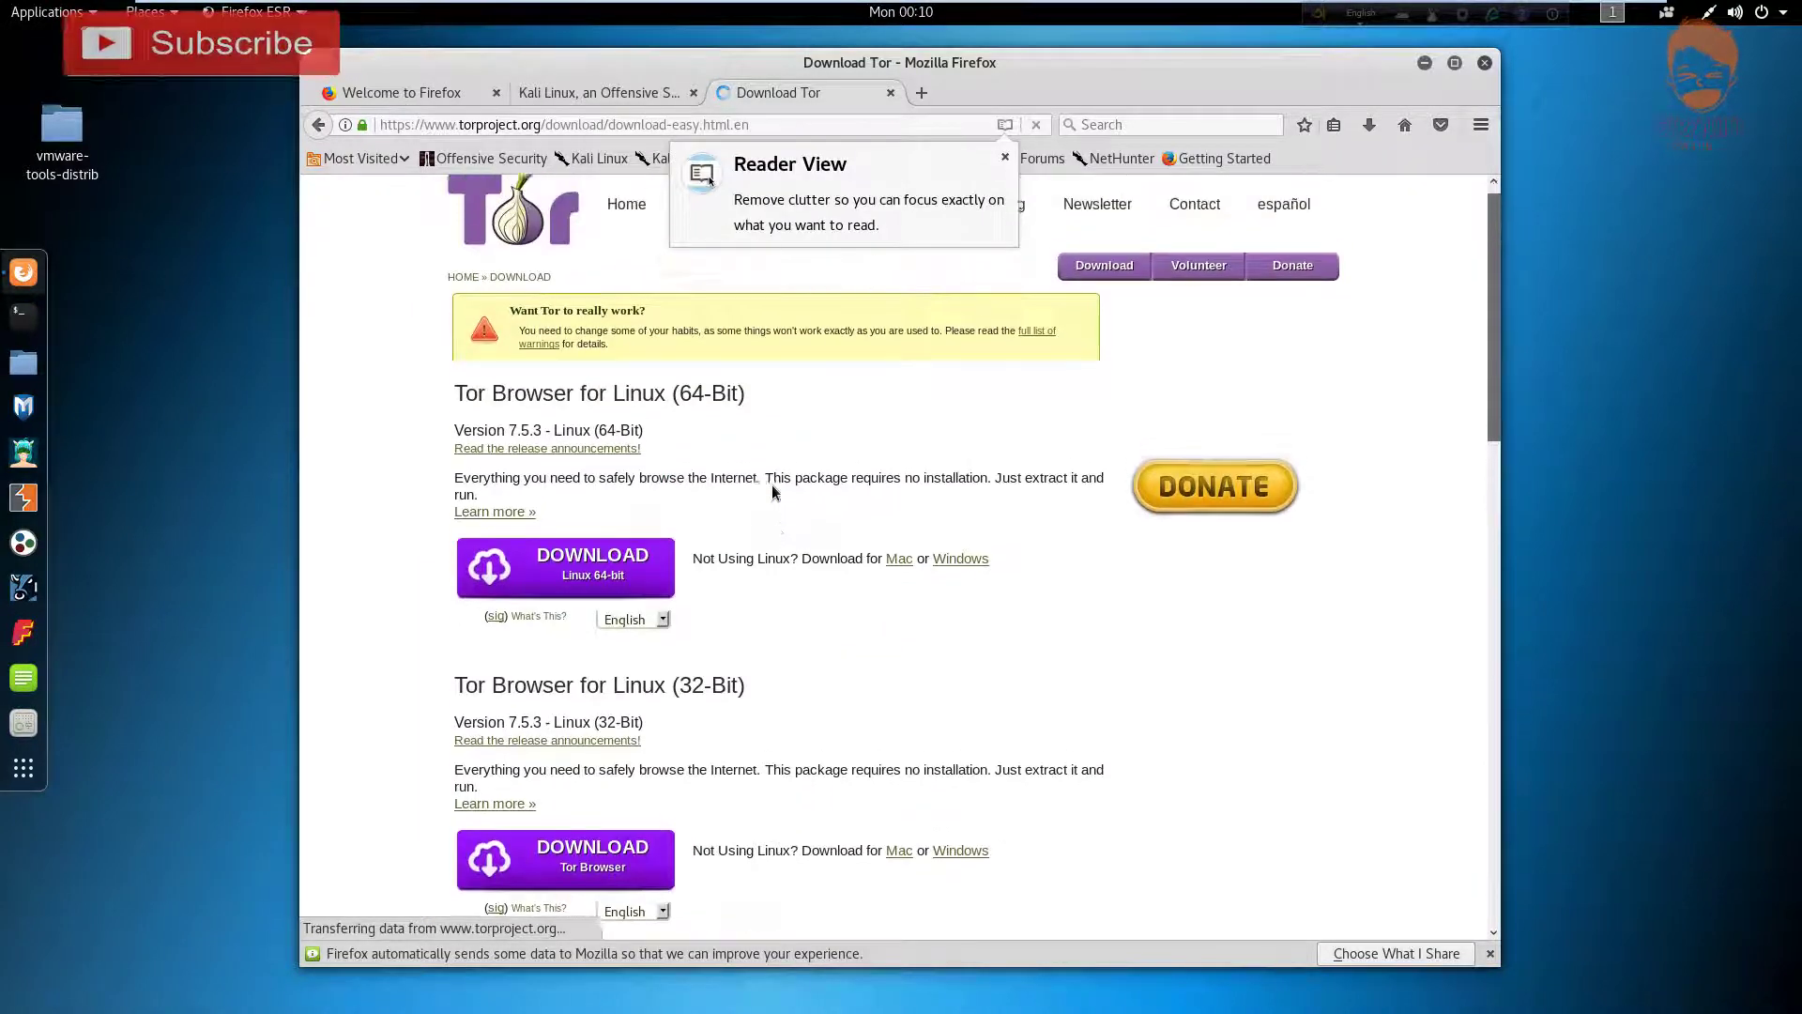
pyautogui.scroll(-5, 772, 491)
pyautogui.scroll(-4, 773, 491)
pyautogui.scroll(7, 773, 488)
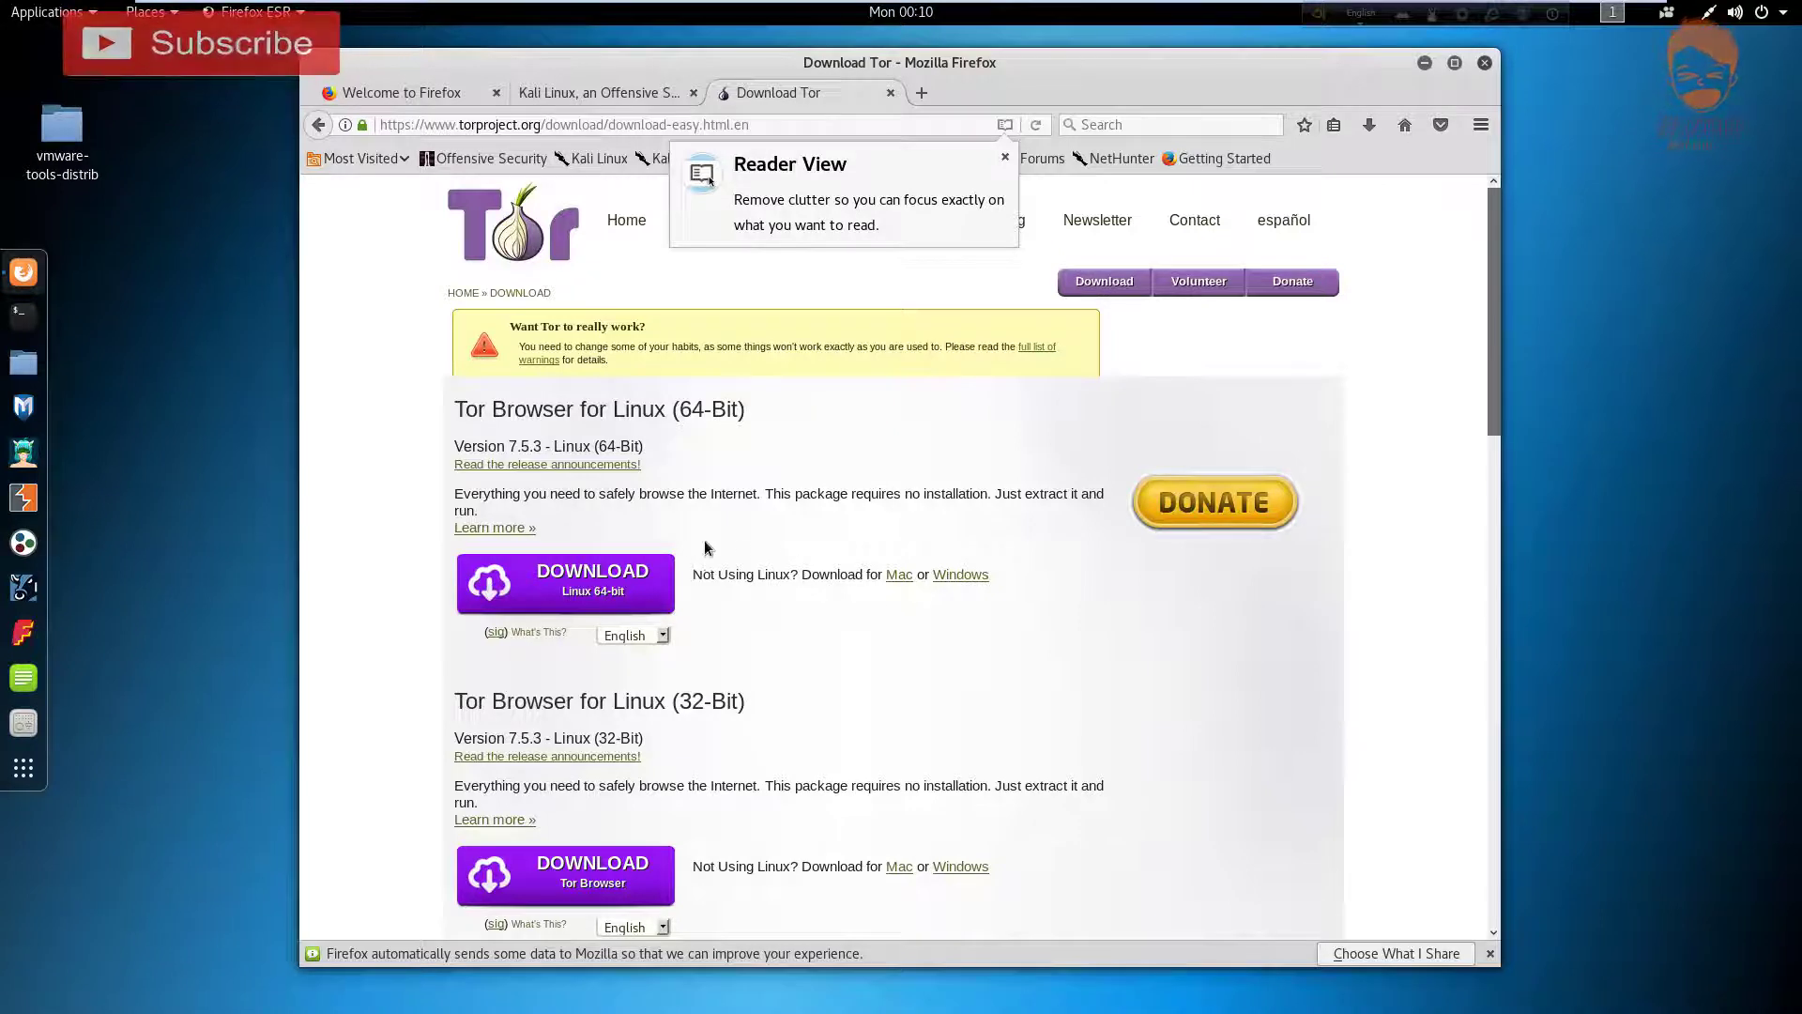
pyautogui.click(588, 590)
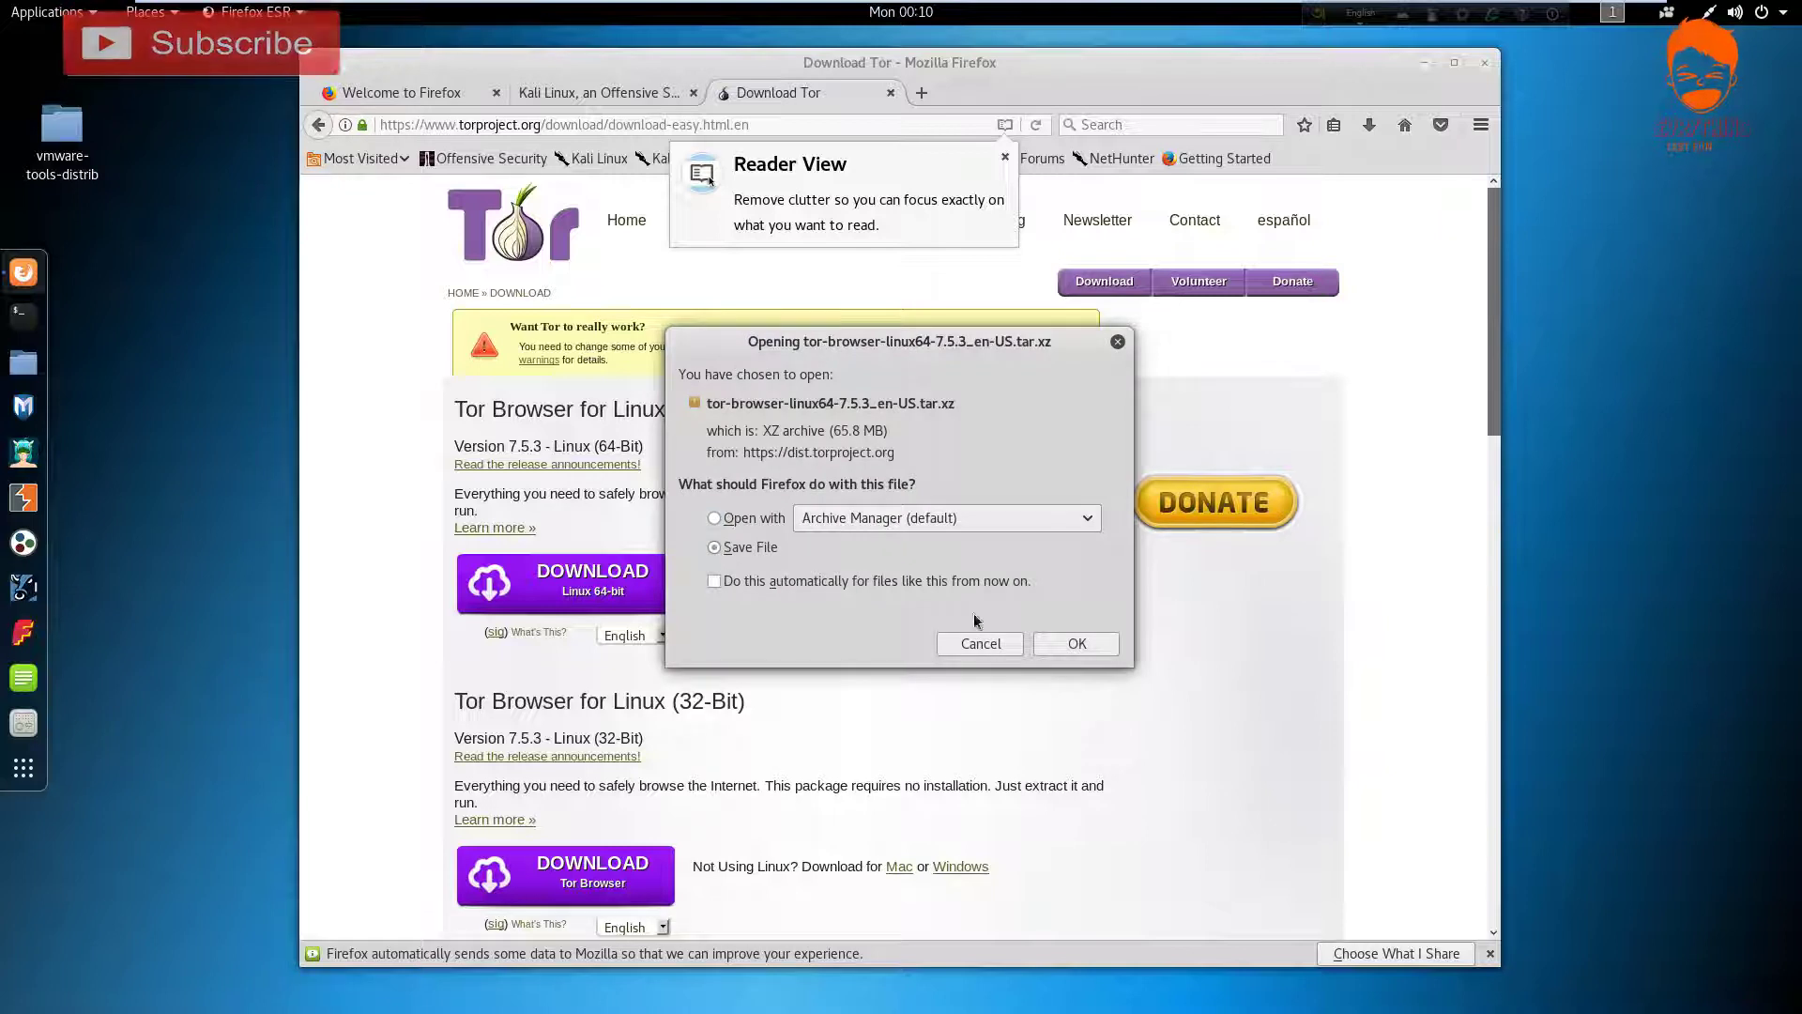
pyautogui.click(1078, 646)
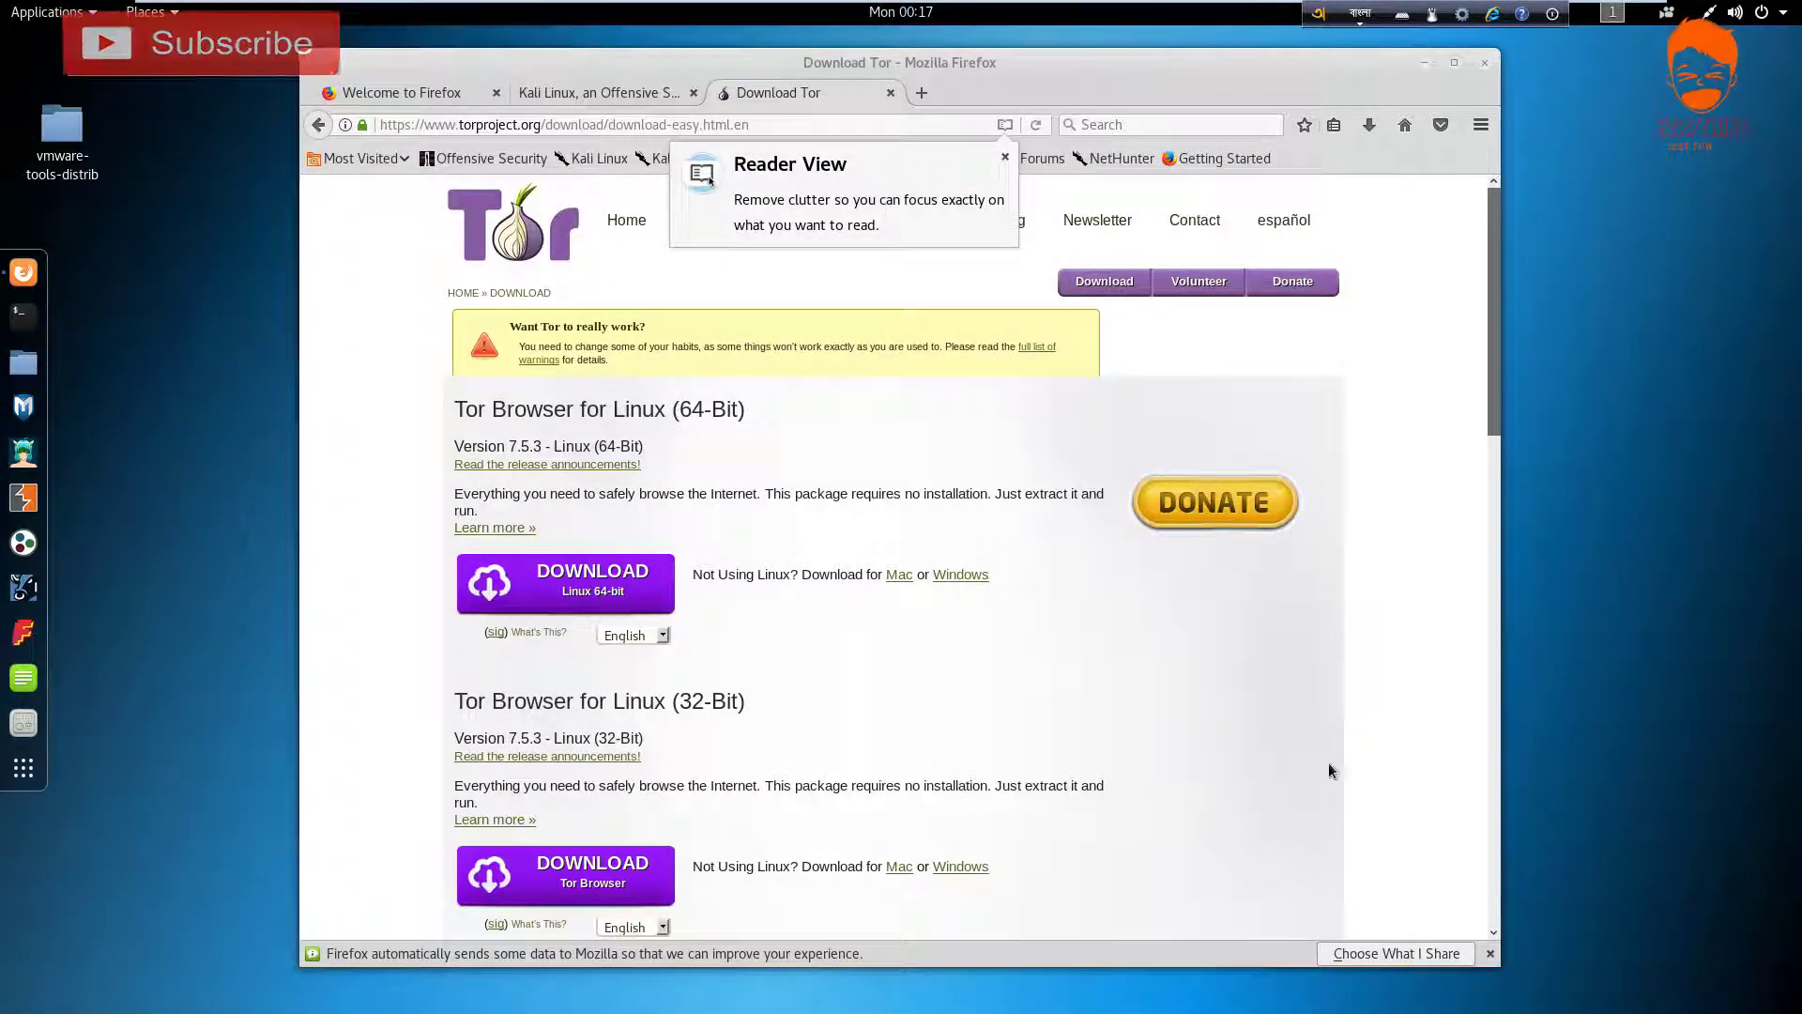
# Open the downloaded tor-browser-linux64 archive from its folder and extract the tor-browser_en-US folder to the desktop
pyautogui.click(1370, 125)
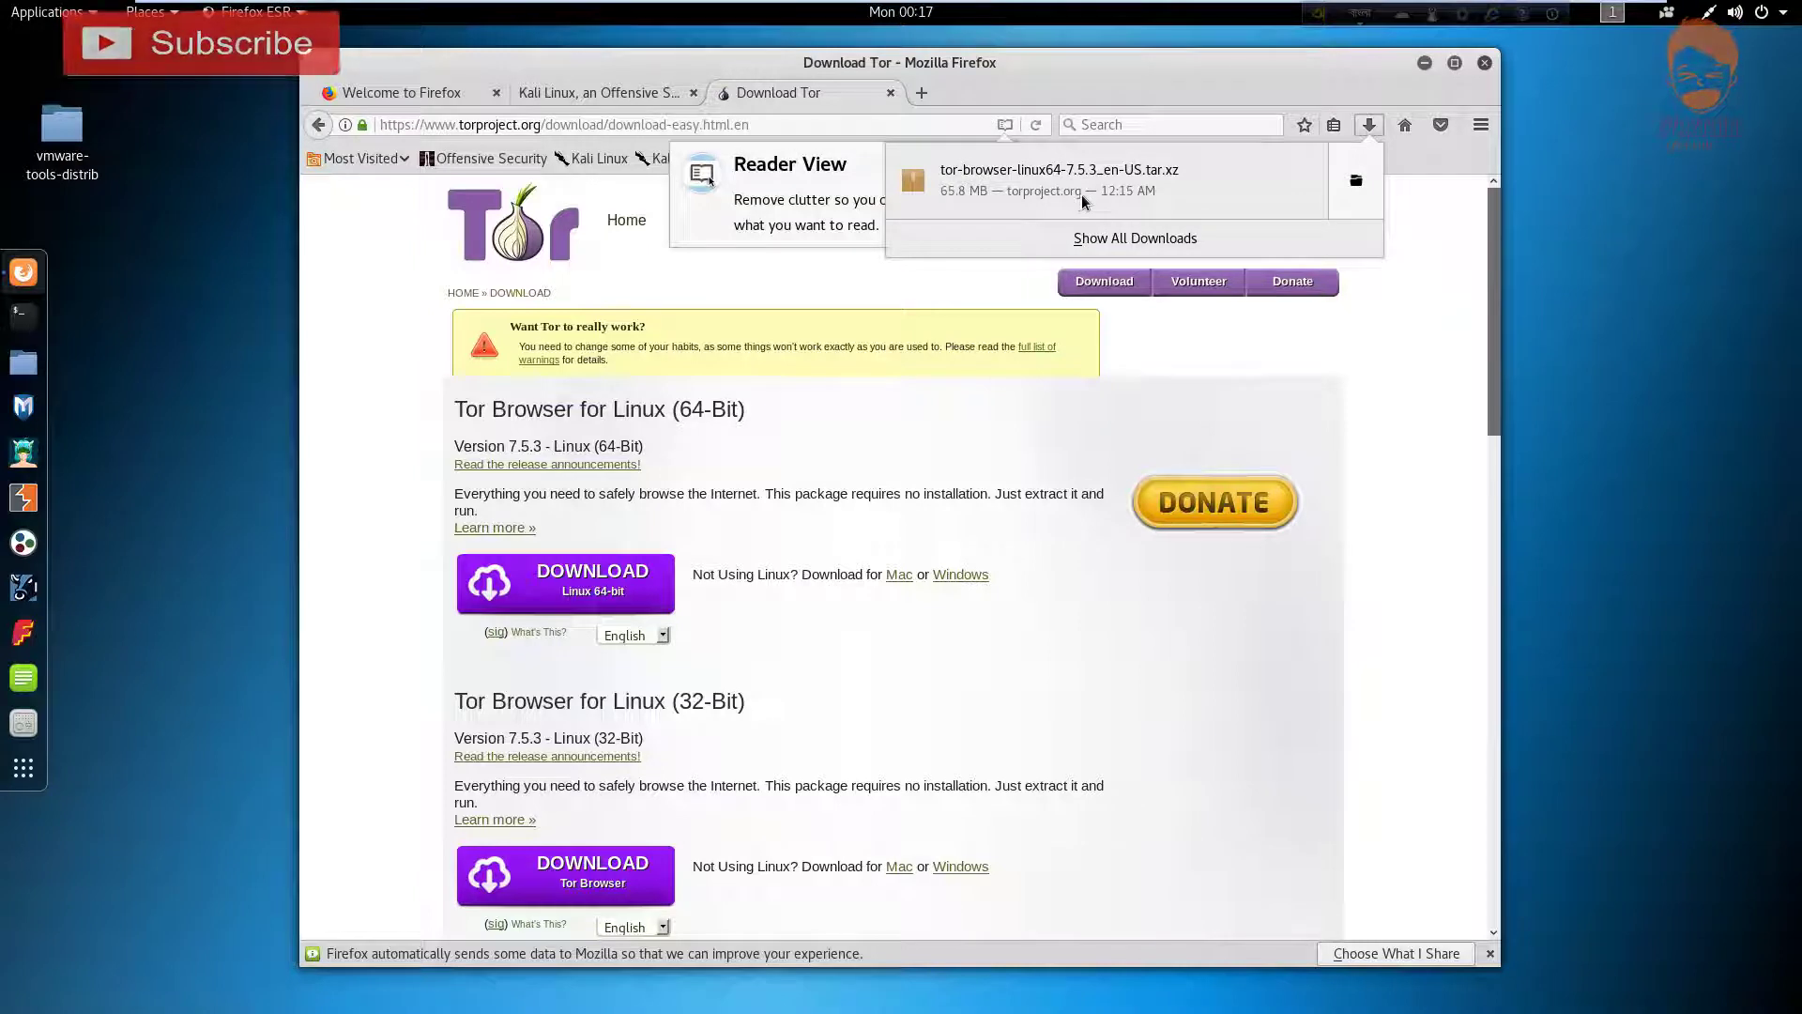
pyautogui.click(1356, 183)
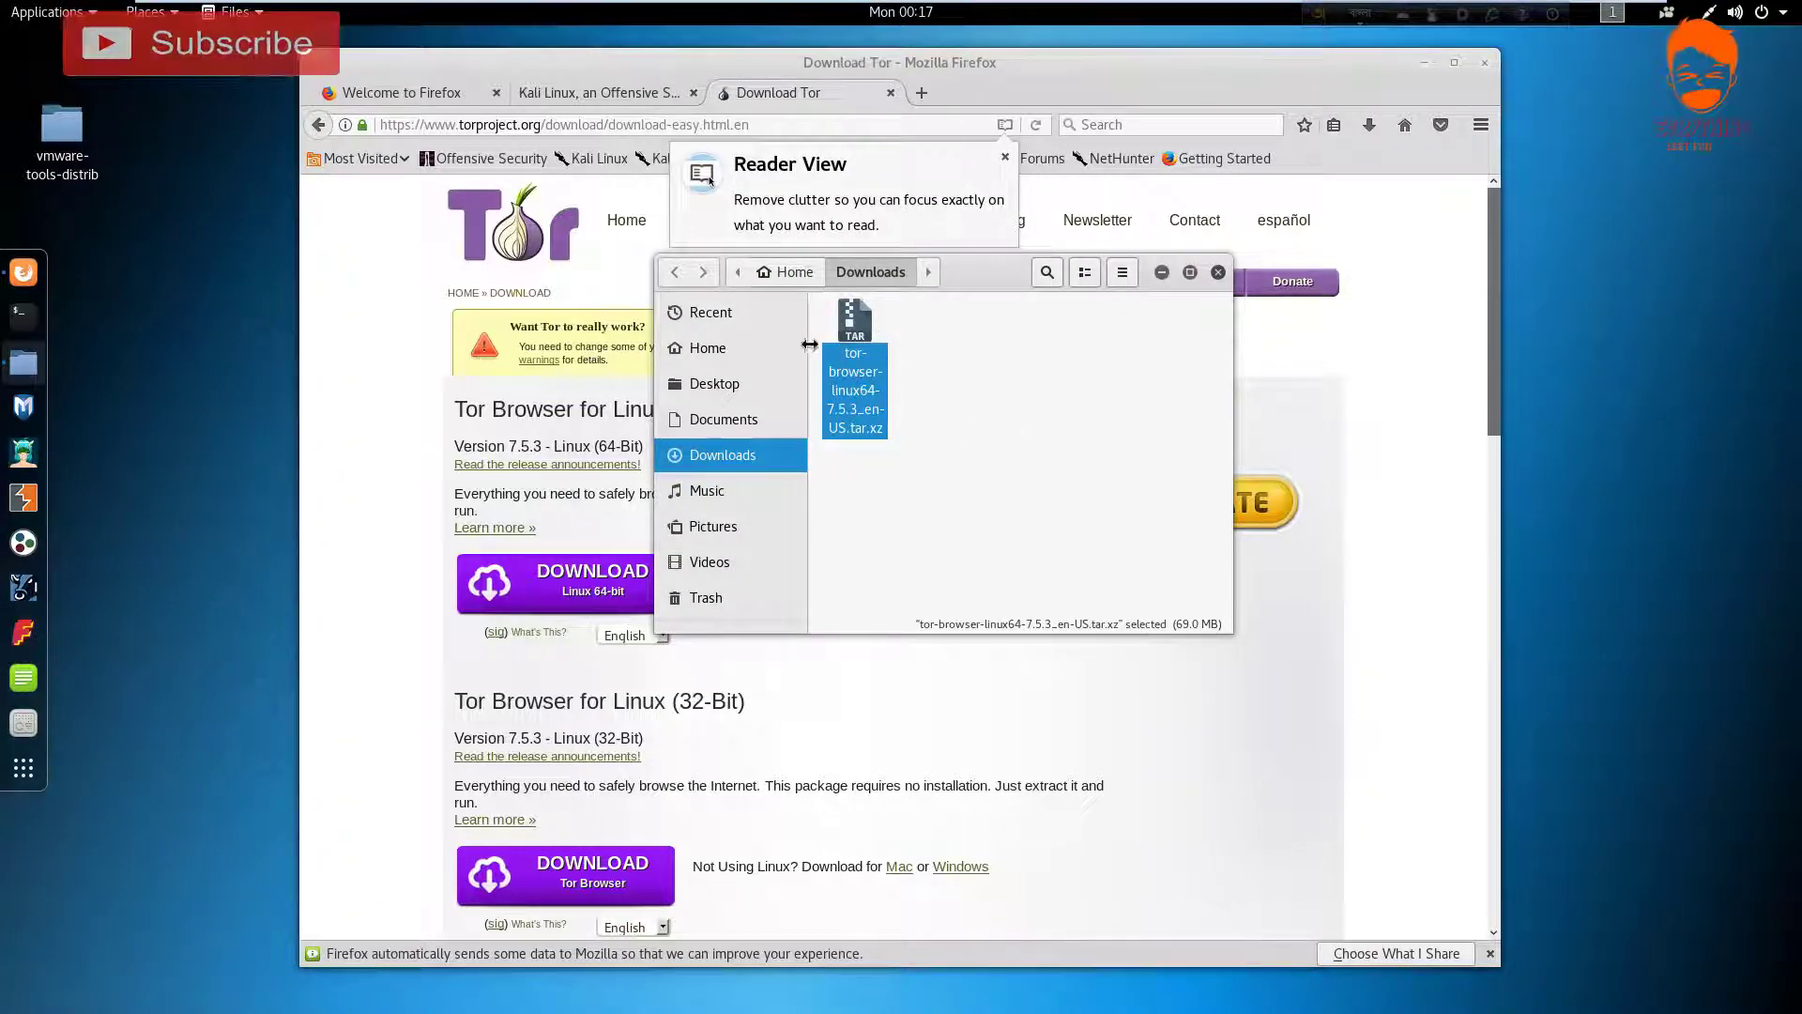
pyautogui.doubleClick(864, 393)
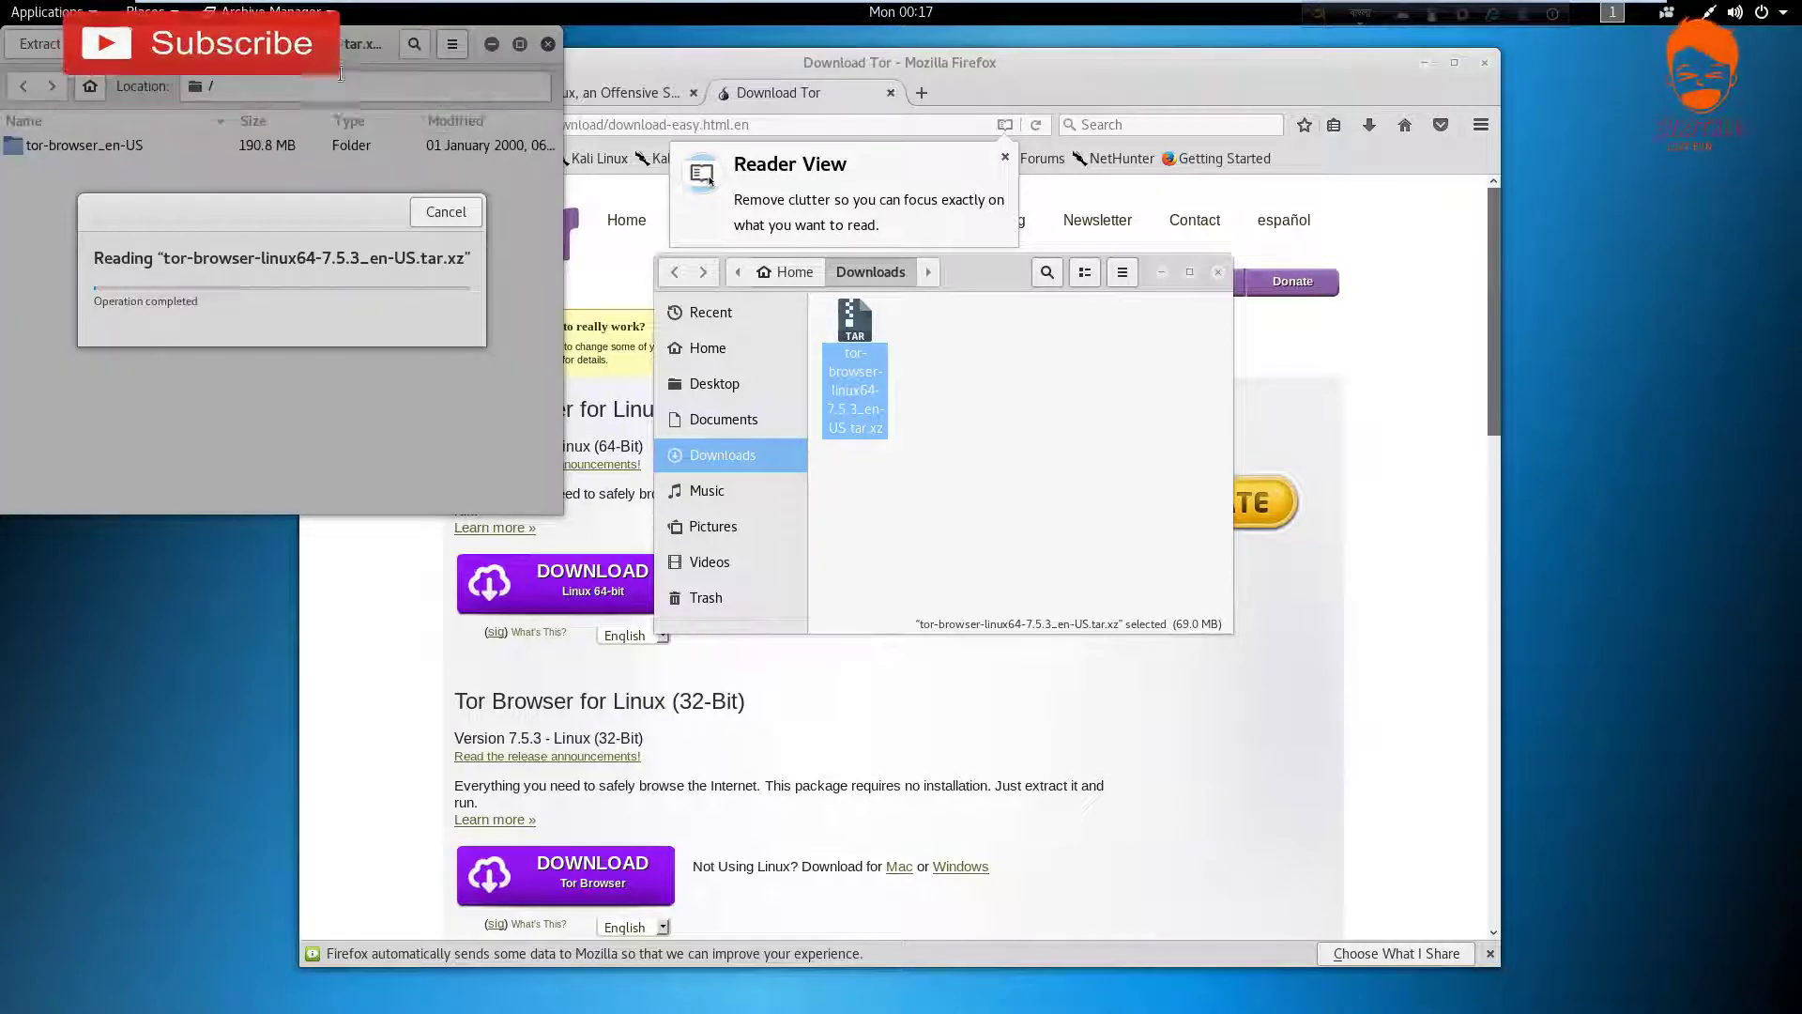
pyautogui.moveTo(423, 42); pyautogui.dragTo(1187, 392)
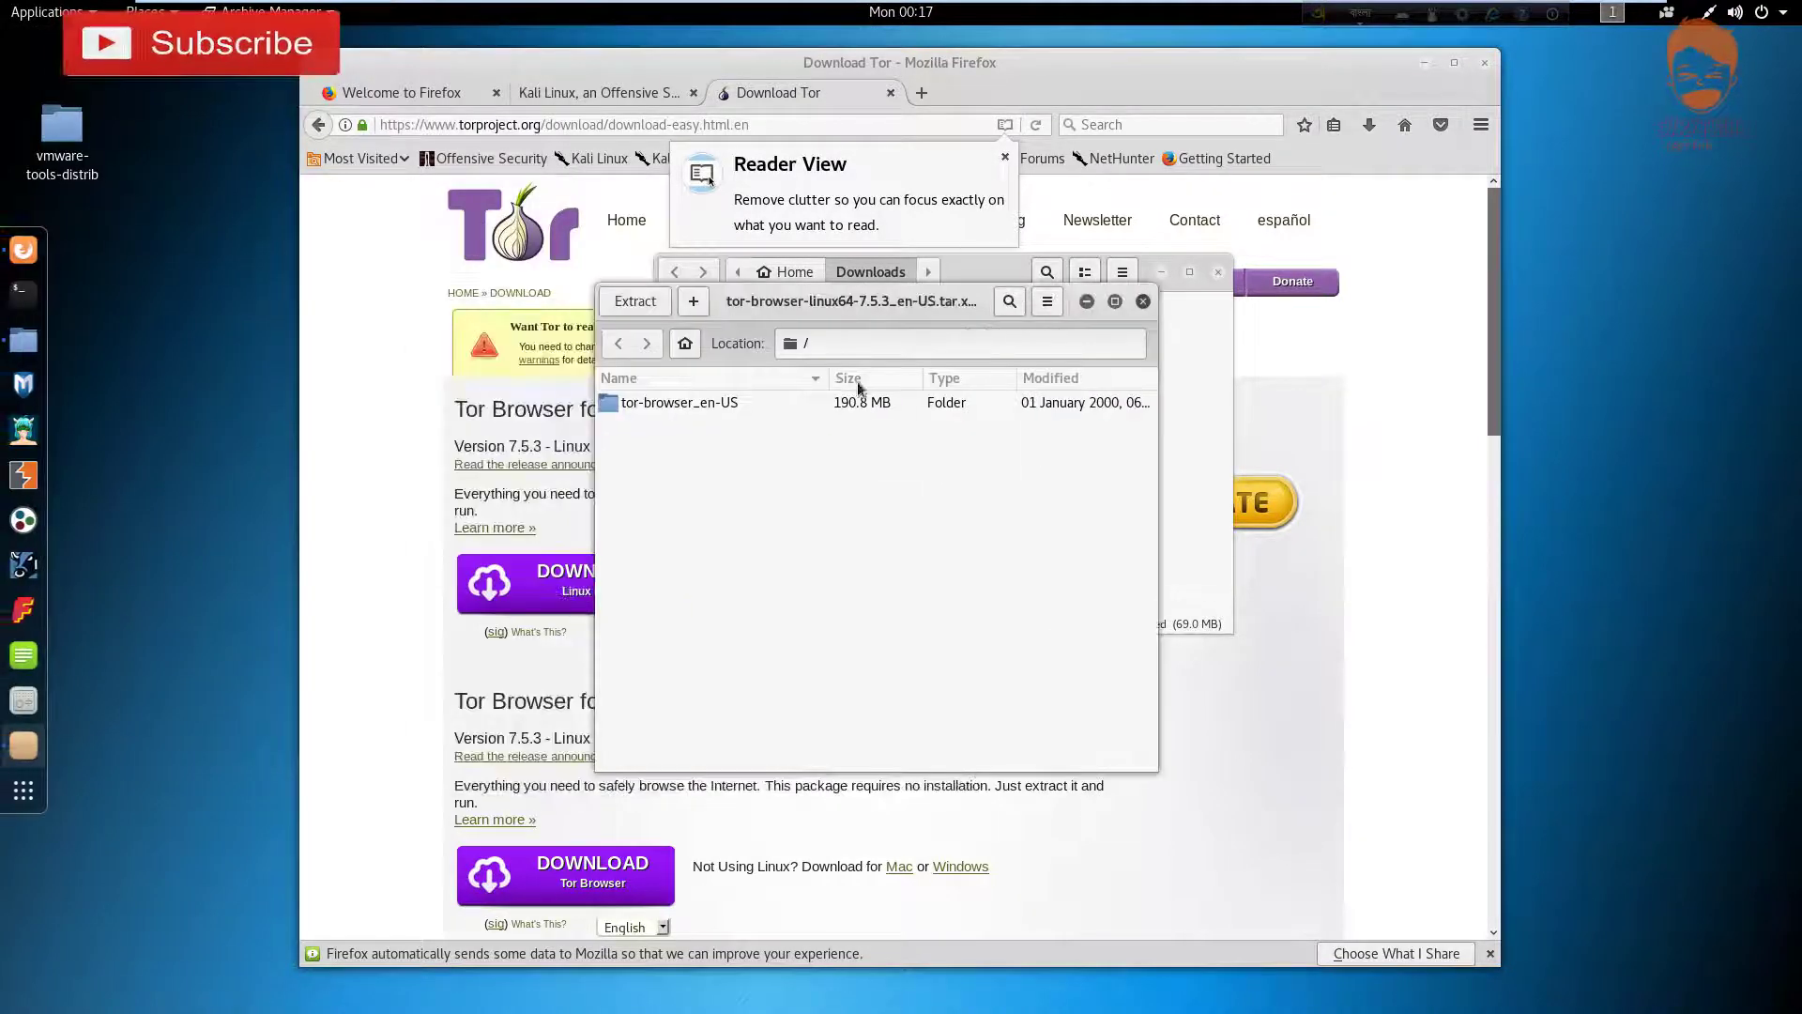
pyautogui.moveTo(841, 404); pyautogui.dragTo(5, 159)
pyautogui.moveTo(6, 160); pyautogui.dragTo(8, 162)
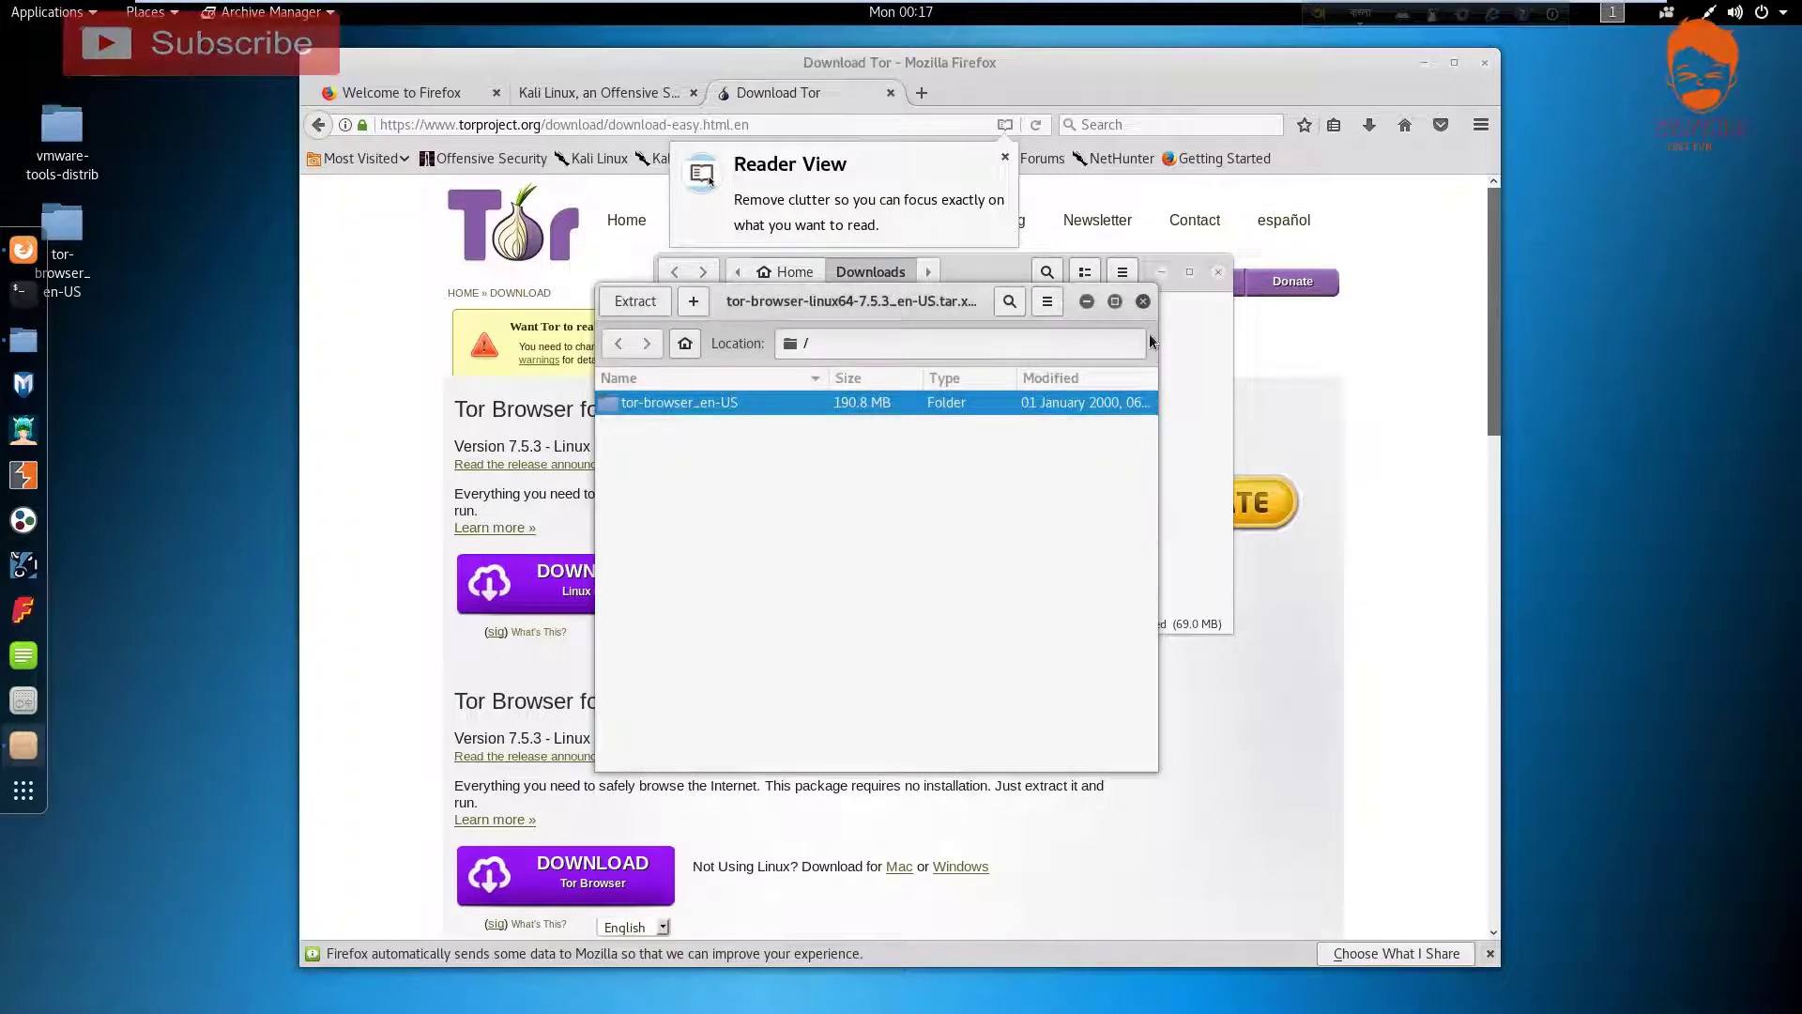
# Close the archive and Downloads windows and minimize Firefox to reveal the desktop
pyautogui.click(1142, 300)
pyautogui.click(1220, 272)
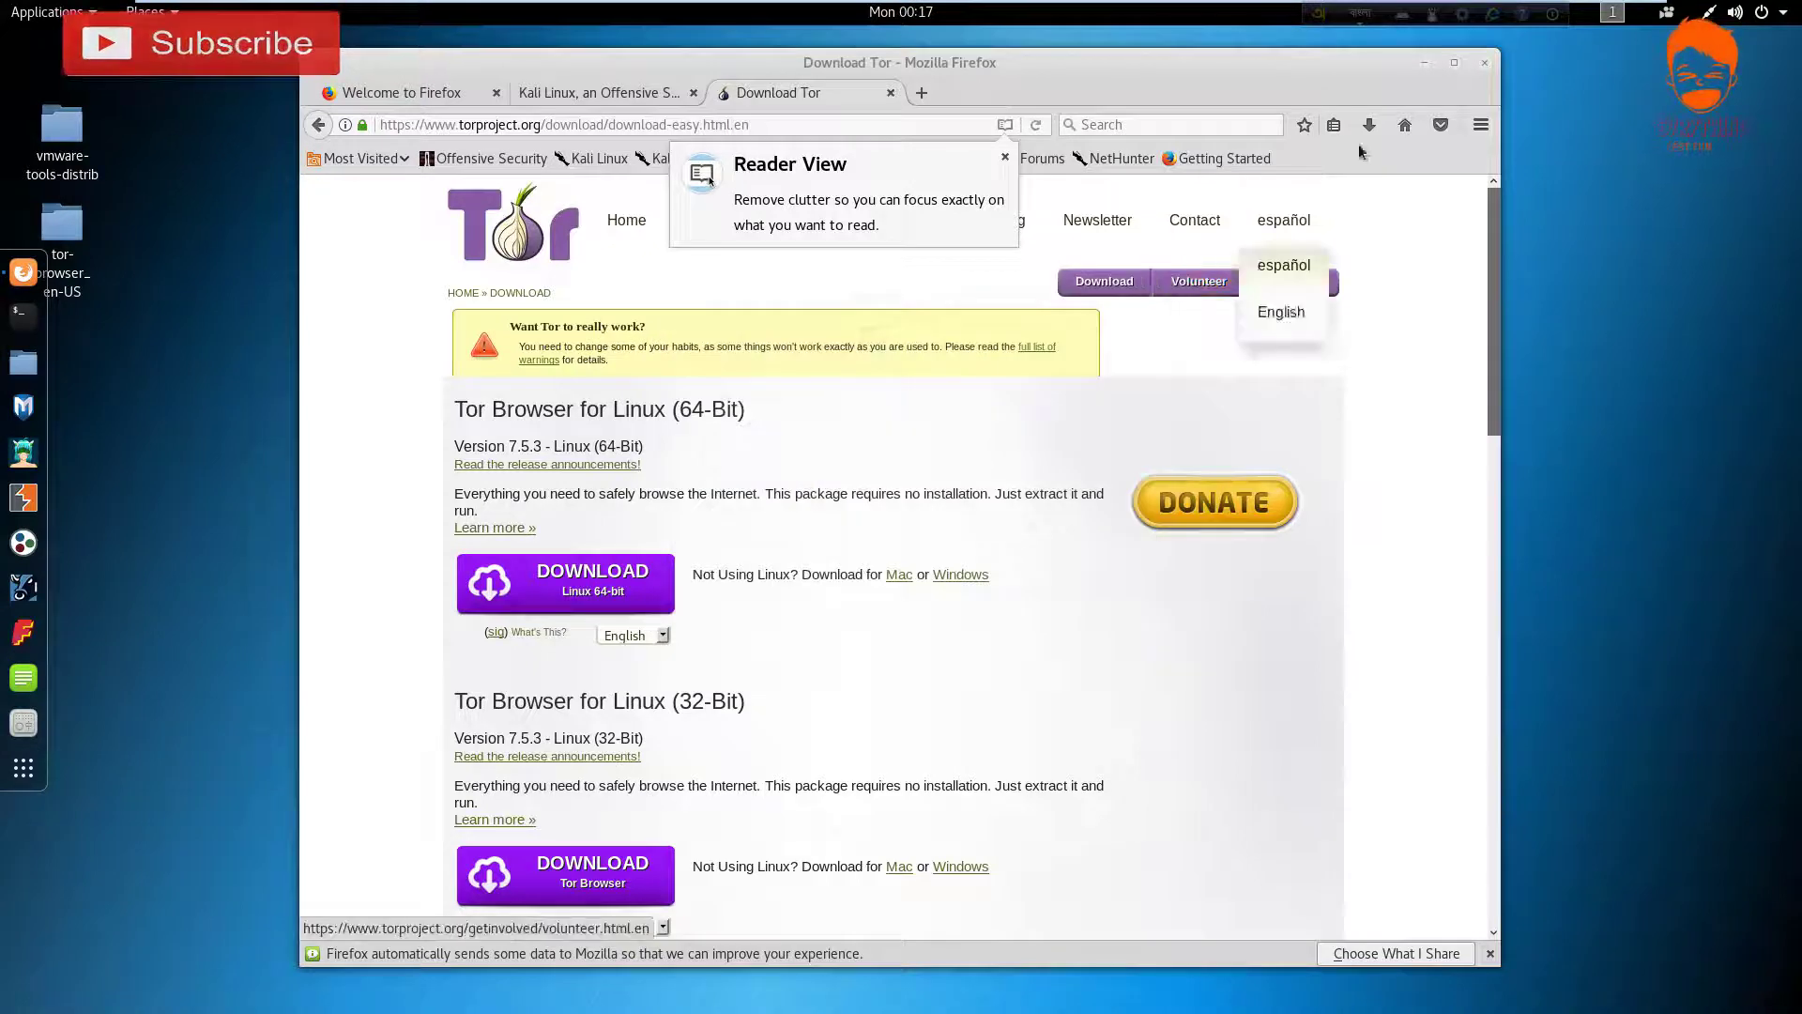
pyautogui.click(1427, 61)
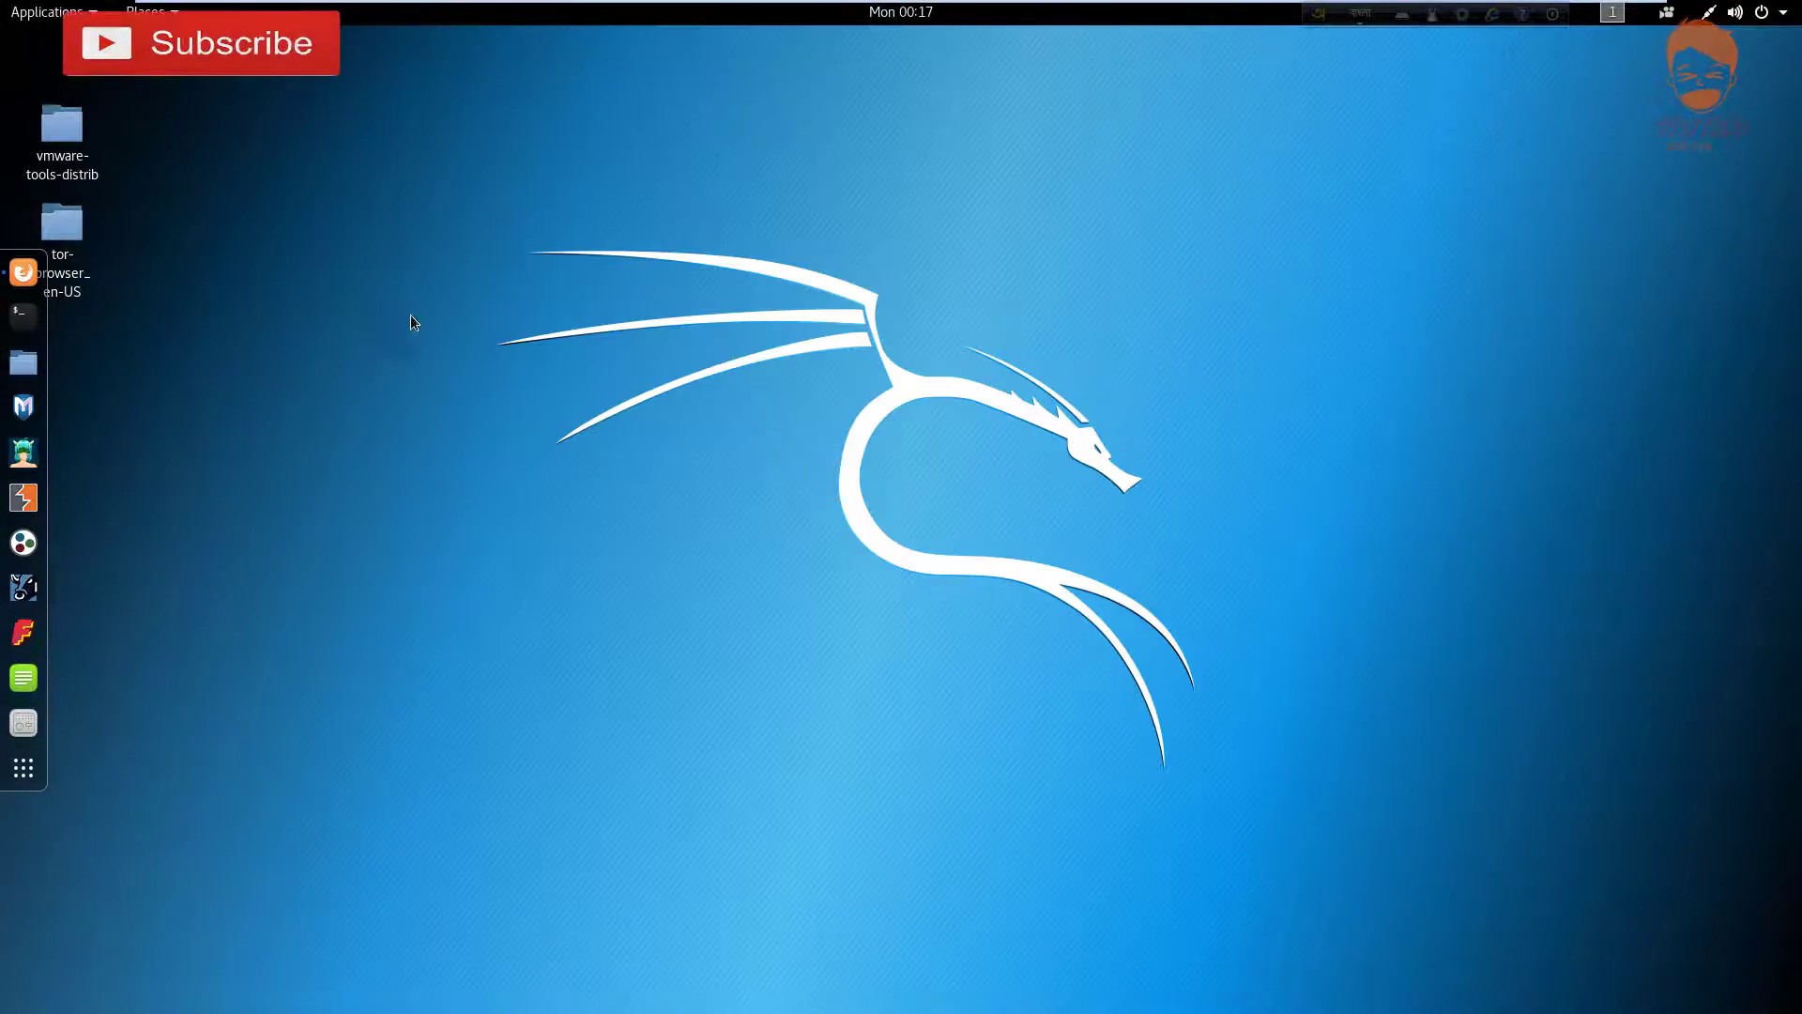
# Move the tor-browser_en-US folder clear of the dock and open a terminal window beside it
pyautogui.click(91, 130)
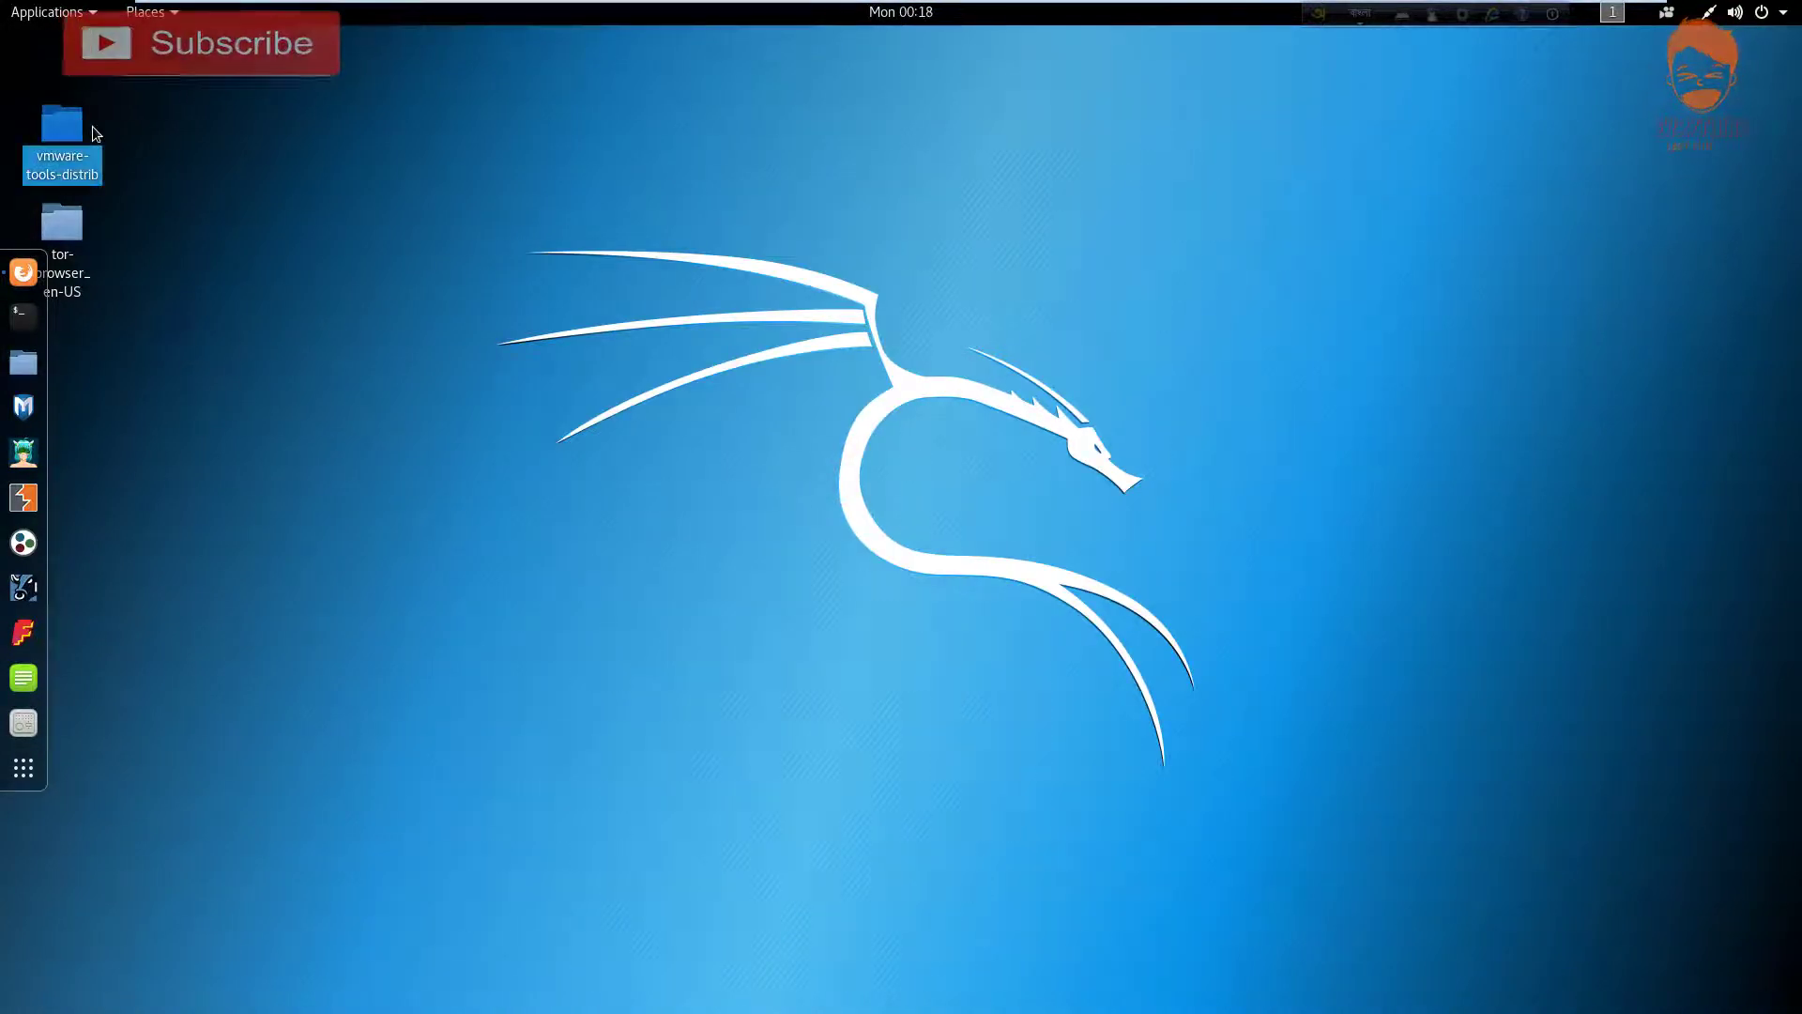
pyautogui.moveTo(91, 131); pyautogui.dragTo(225, 200)
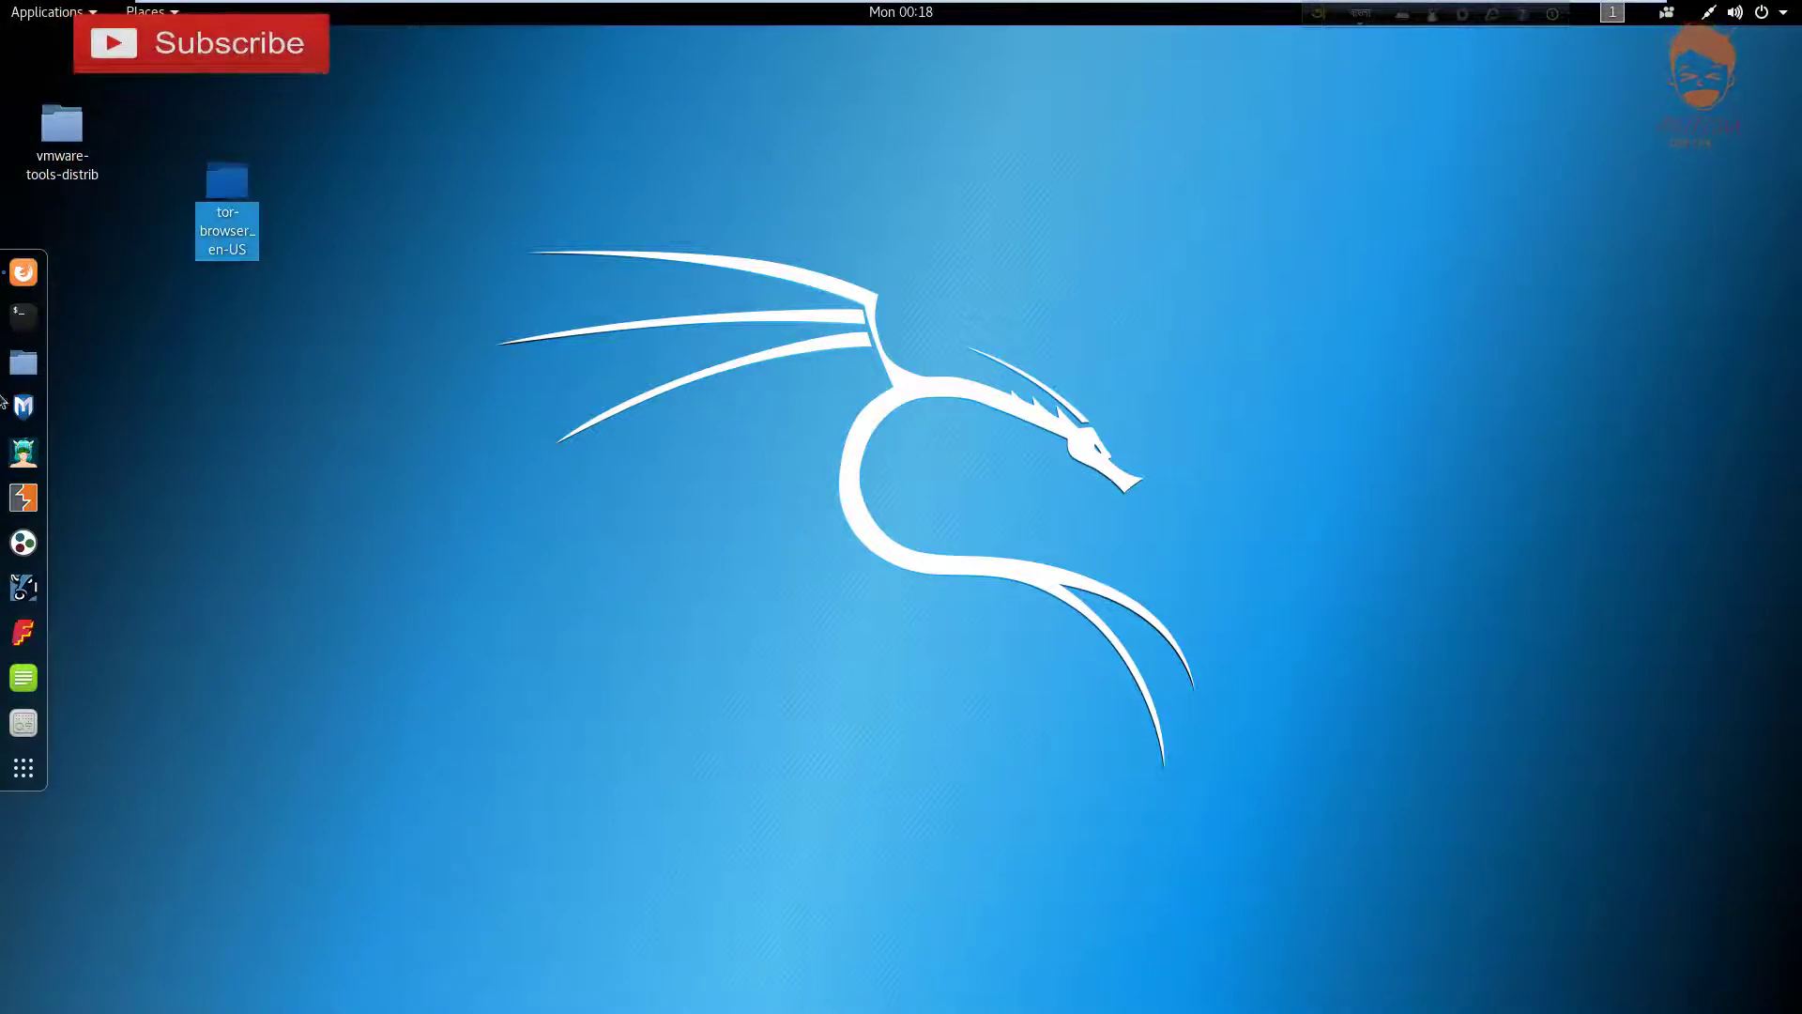
pyautogui.click(24, 316)
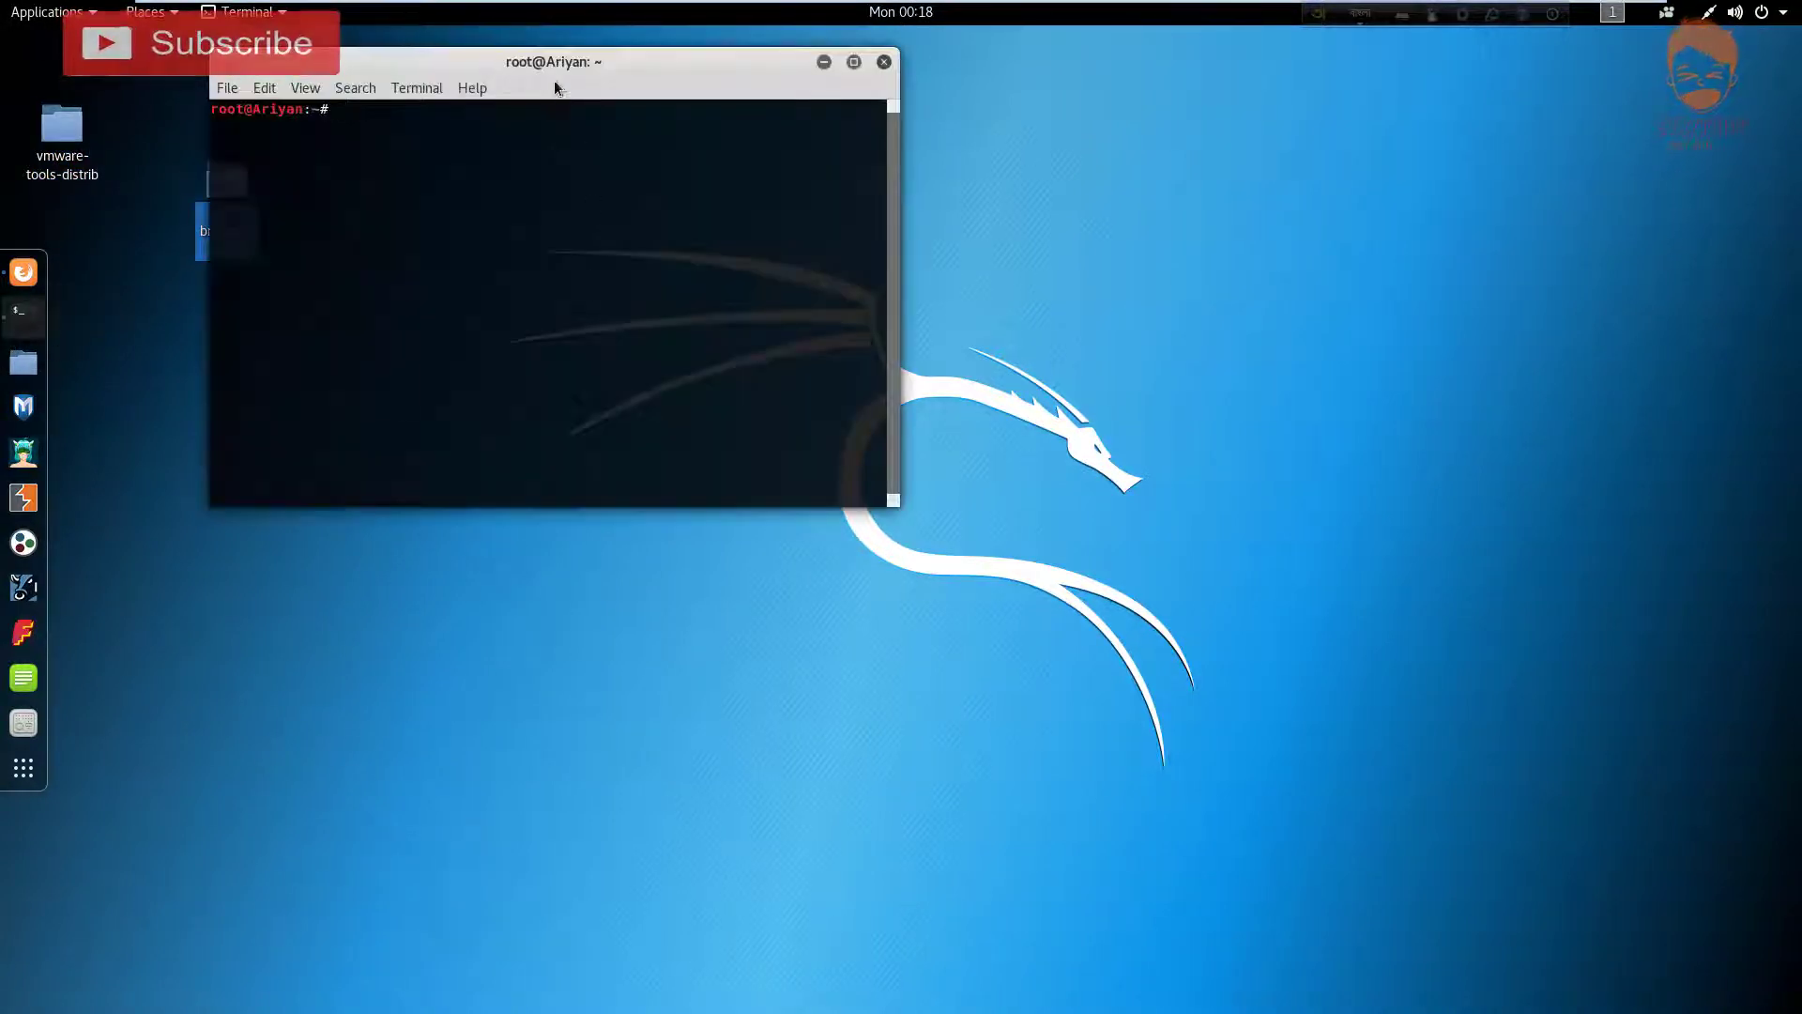
pyautogui.moveTo(535, 66); pyautogui.dragTo(811, 210)
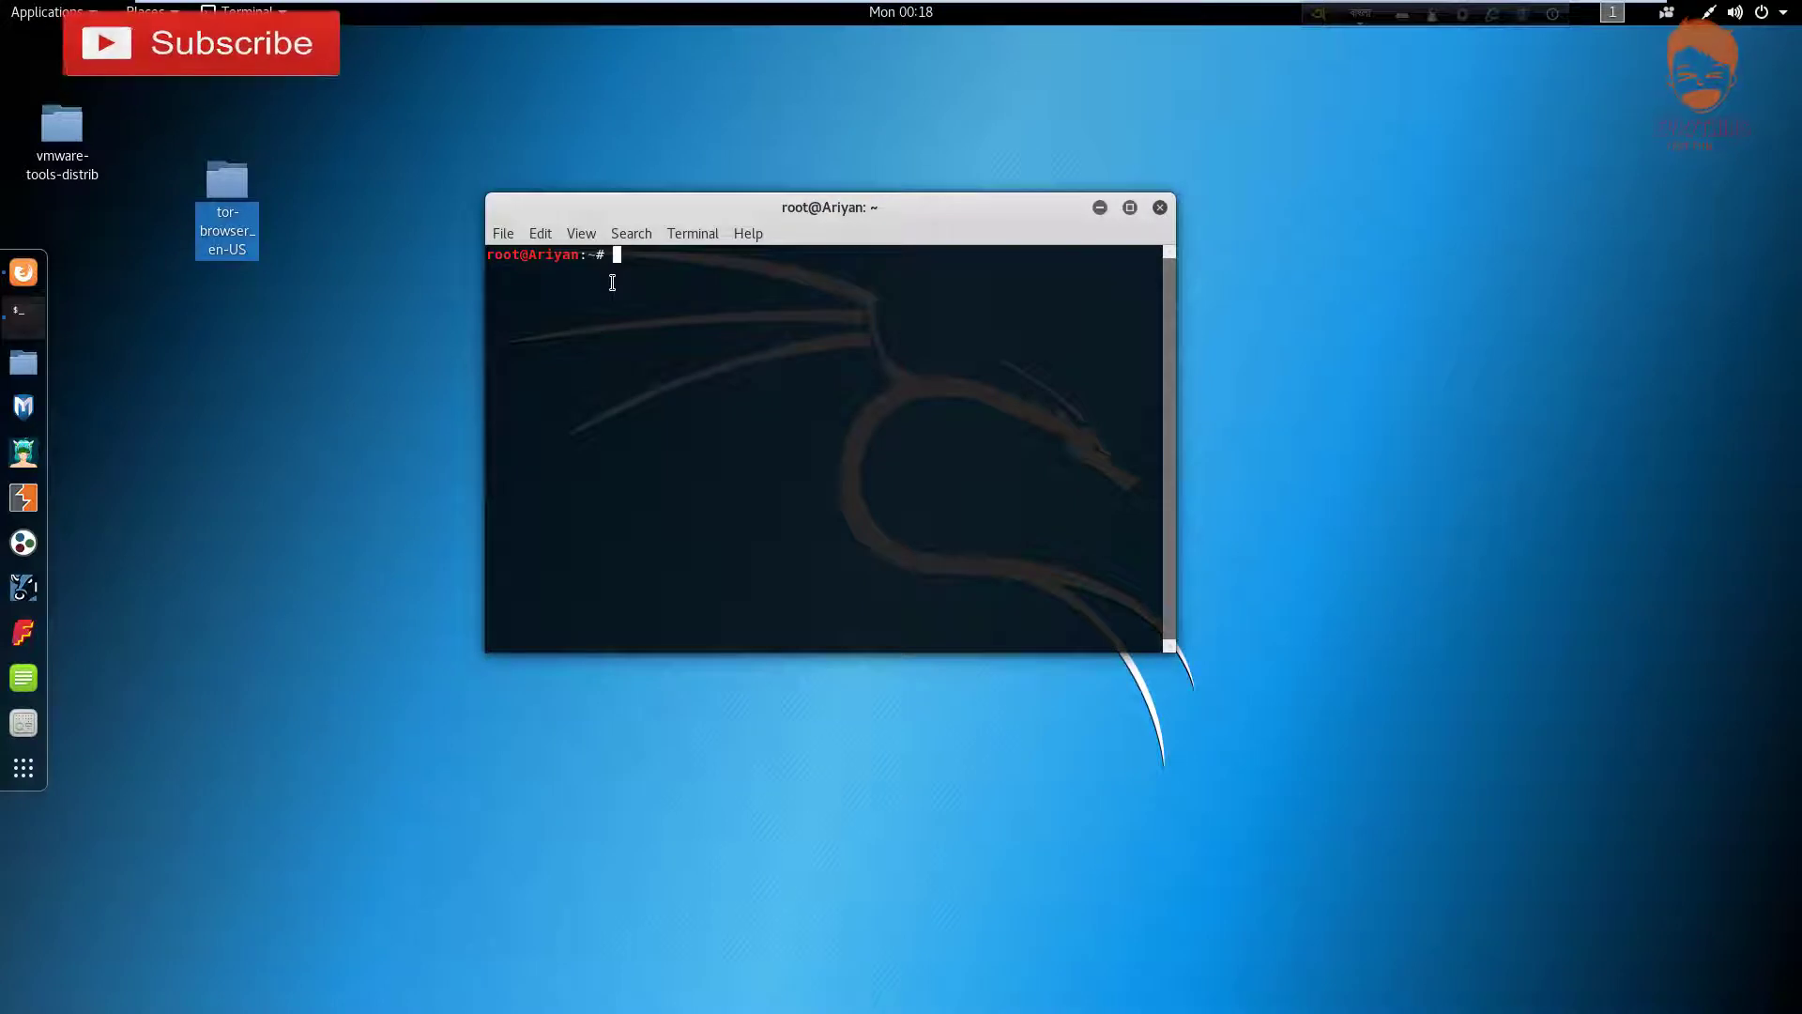
pyautogui.write('ifc')
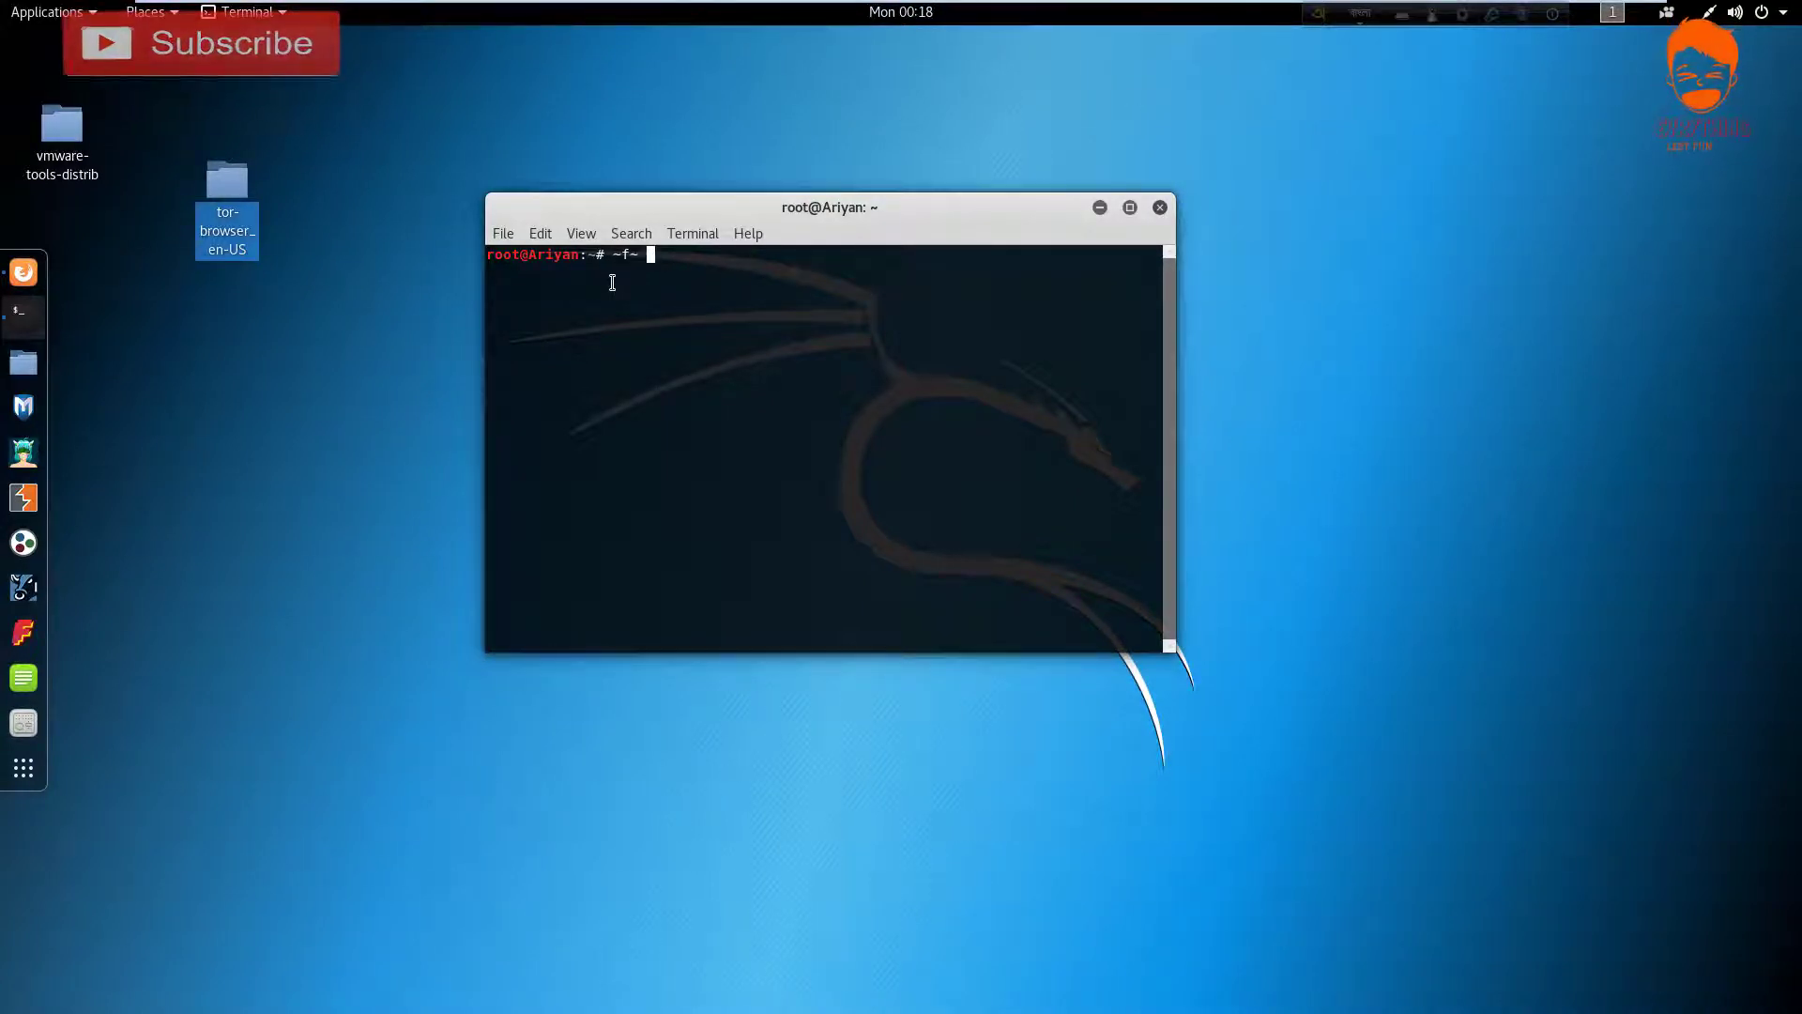
pyautogui.press('BackSpace')
pyautogui.press('BackSpace')
pyautogui.press('BackSpace')
pyautogui.press('BackSpace')
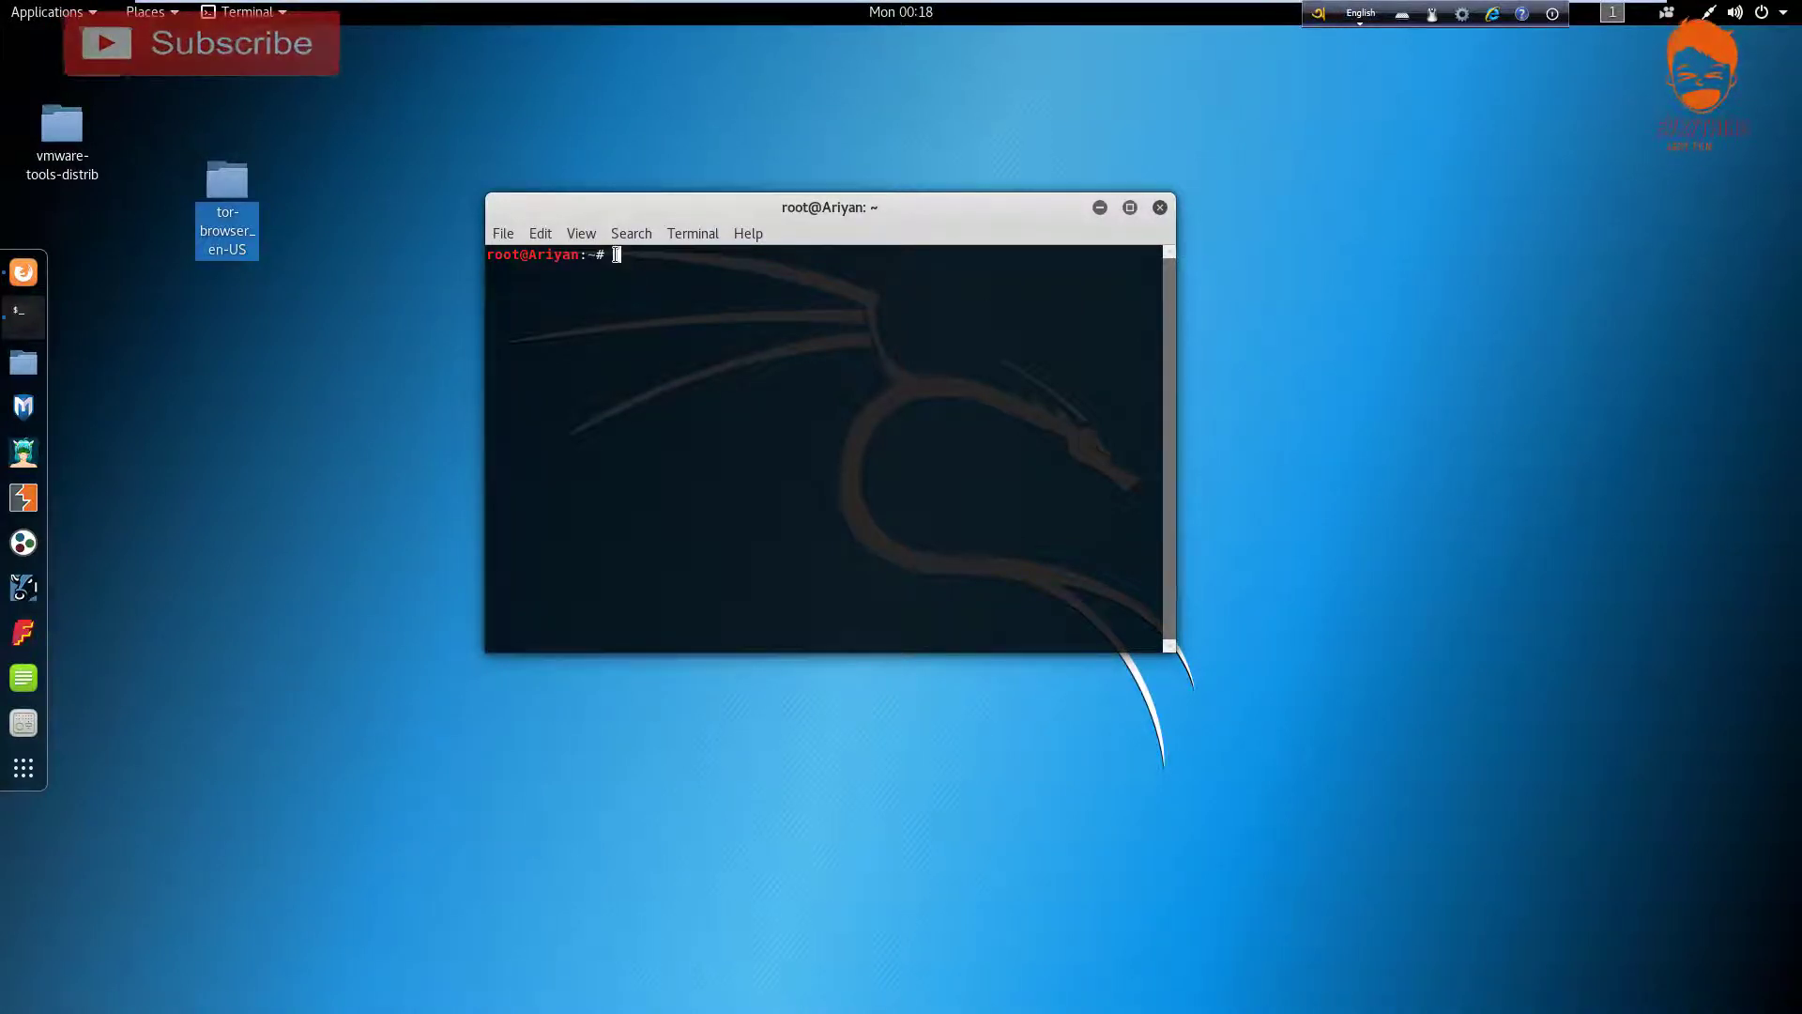
# Change the terminal's working directory to Desktop with "cd Desktop" and clear the terminal screen
pyautogui.write('cd')
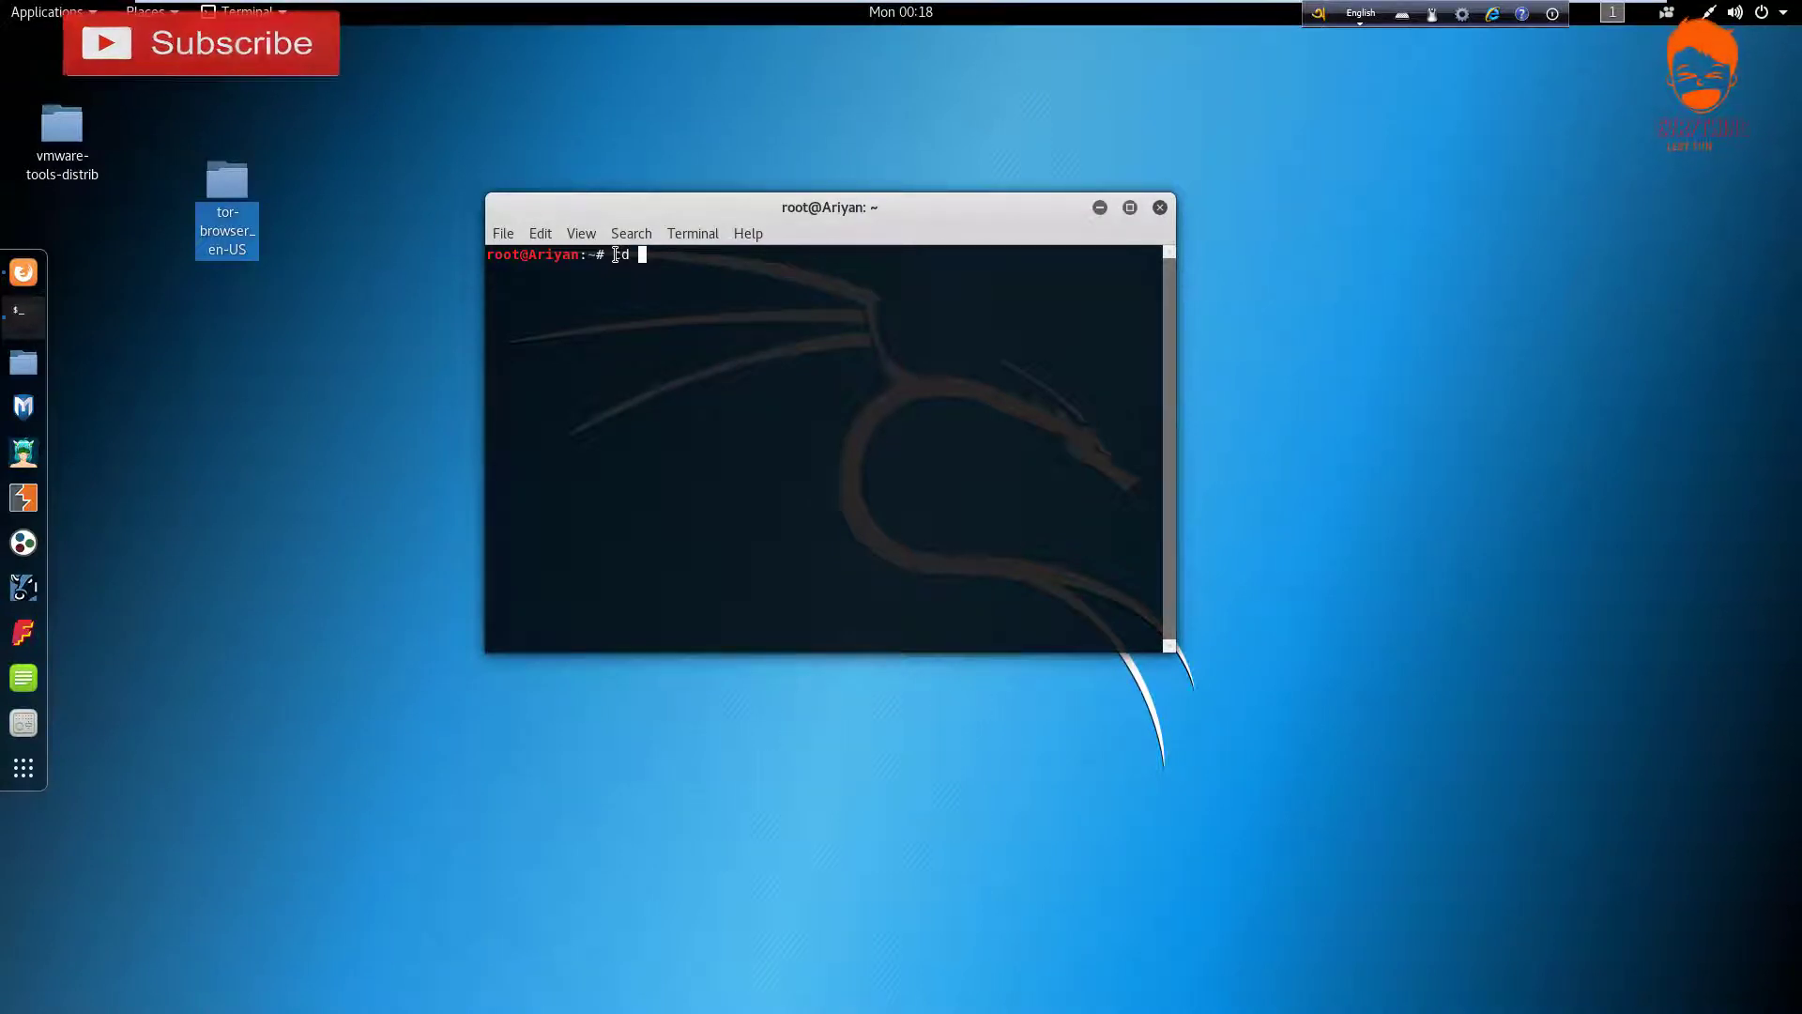
pyautogui.write(' DE')
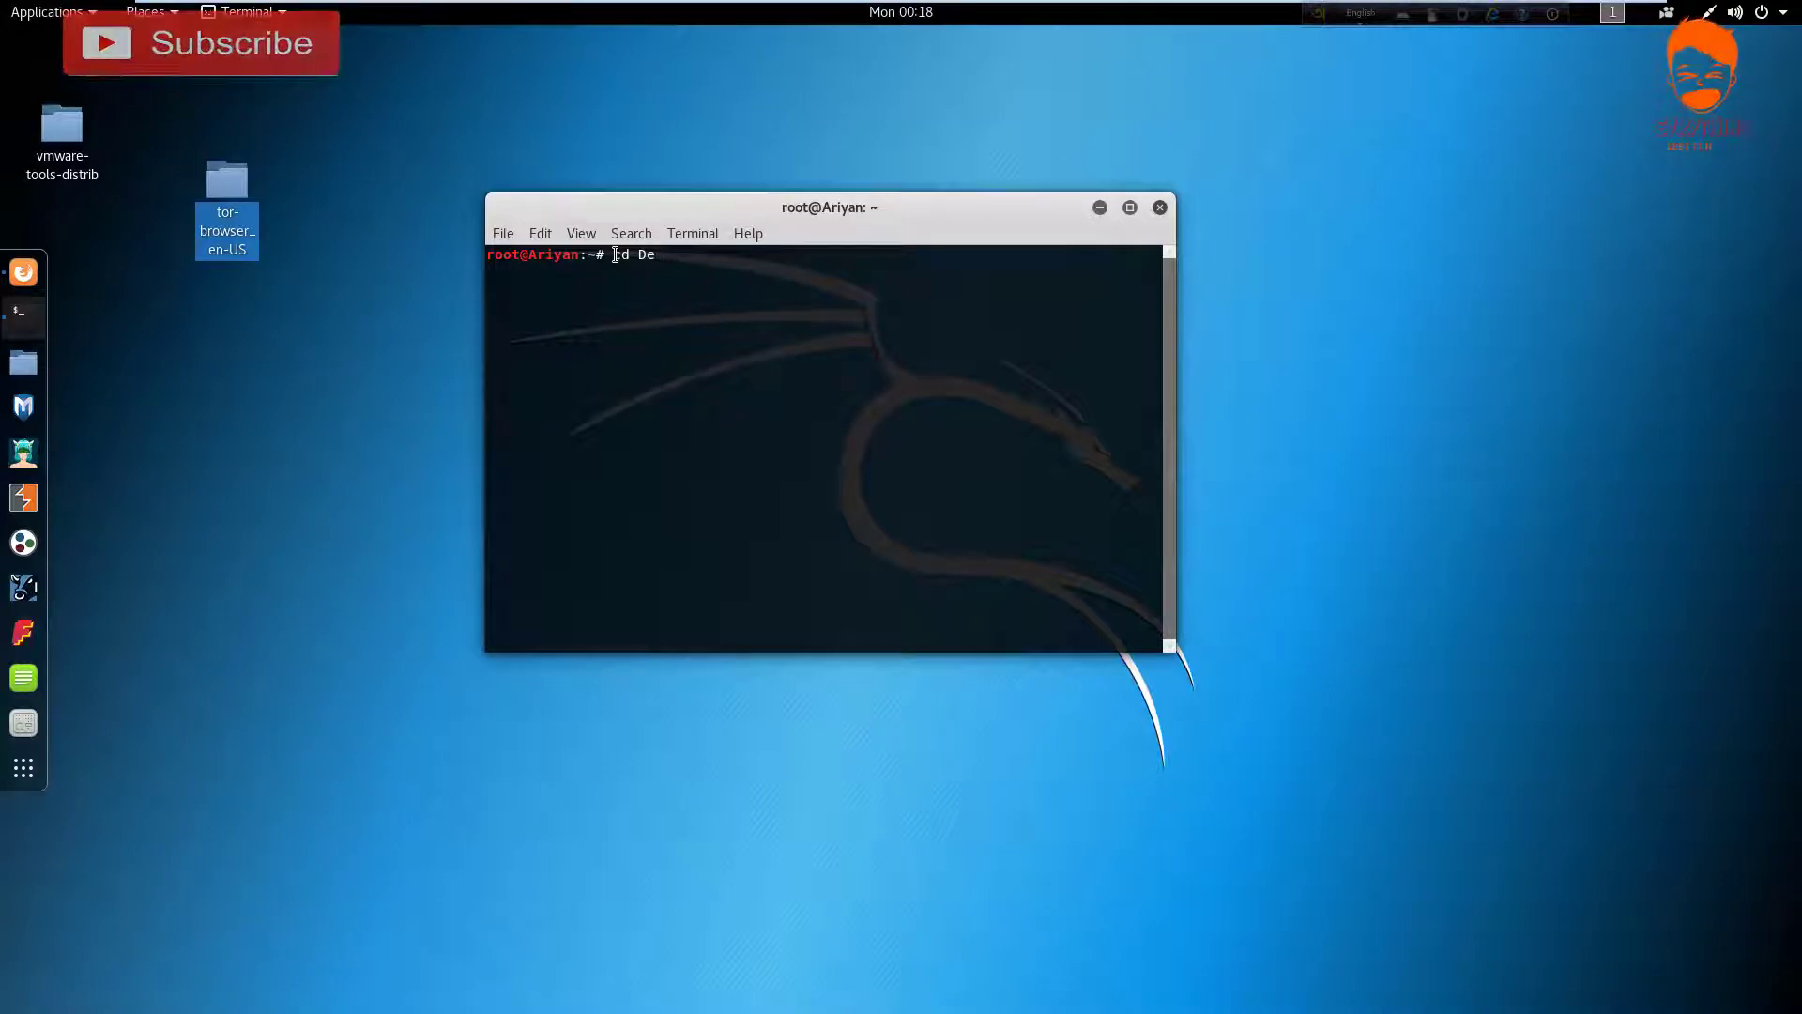
pyautogui.write('sktop')
pyautogui.press('Return')
pyautogui.hotkey('ctrl', 'l')
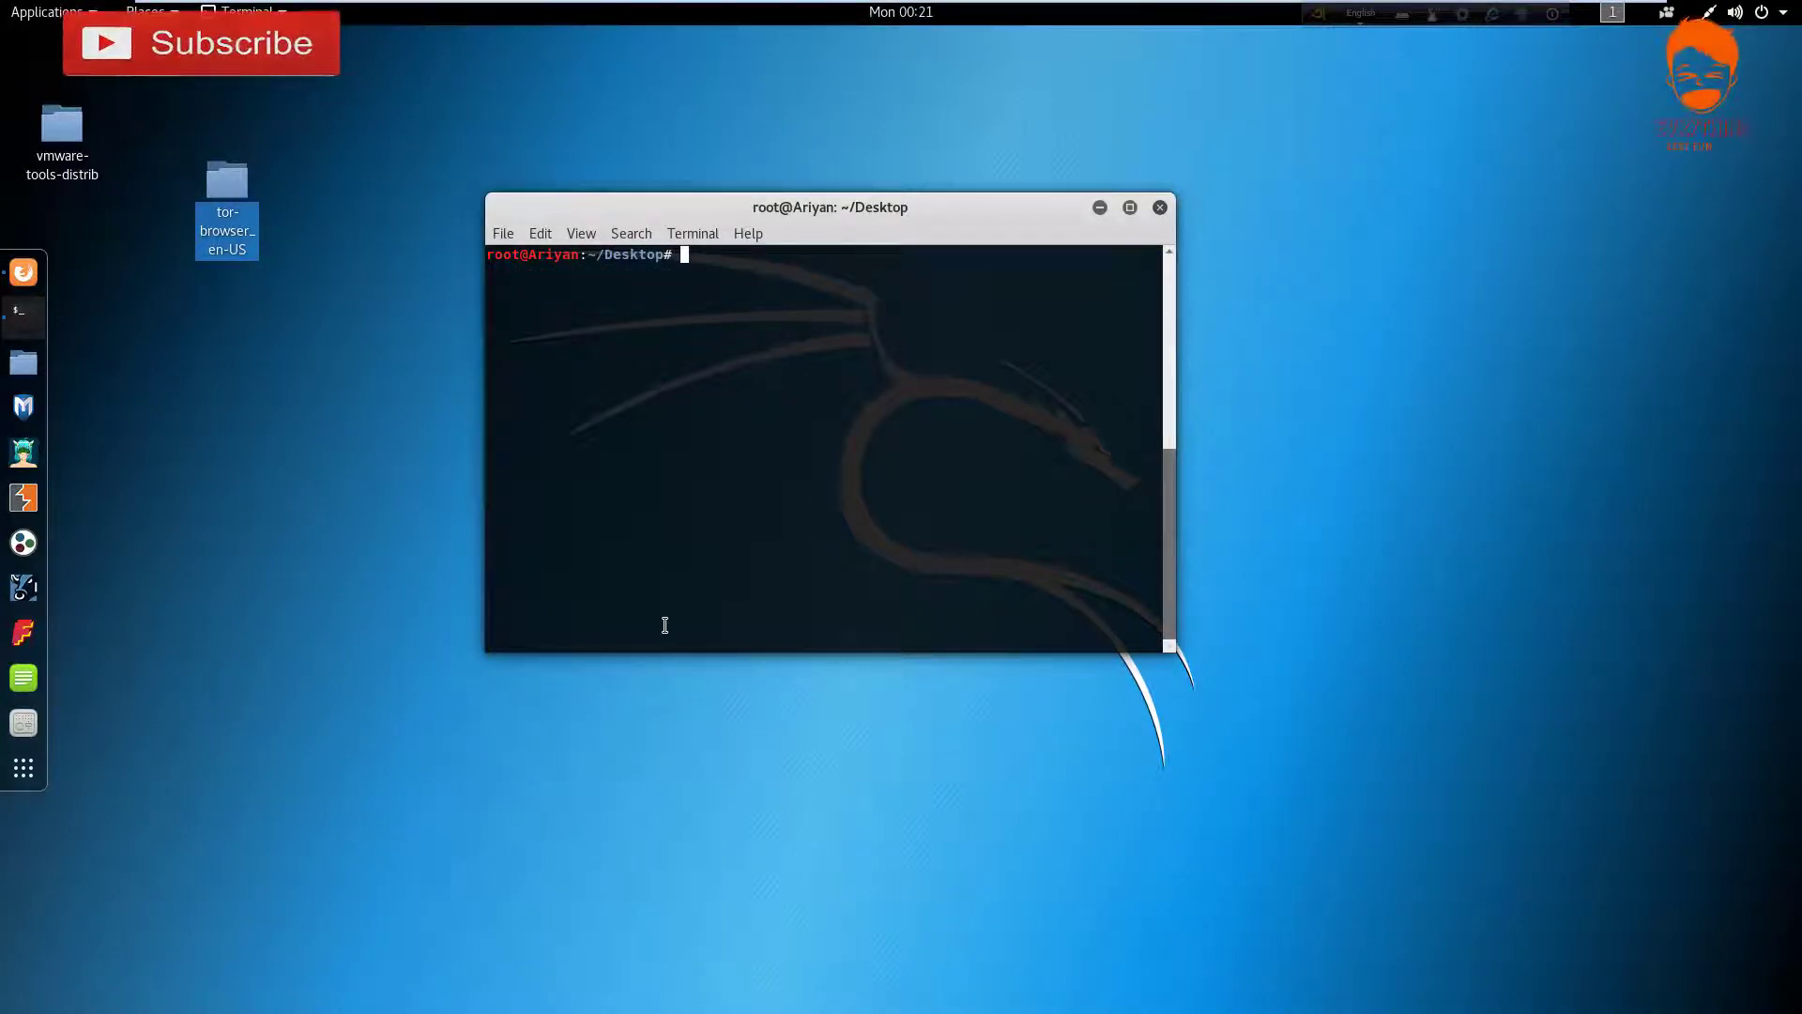
# Enter the command name "leafpad" at the ~/Desktop terminal prompt without running it
pyautogui.write('c')
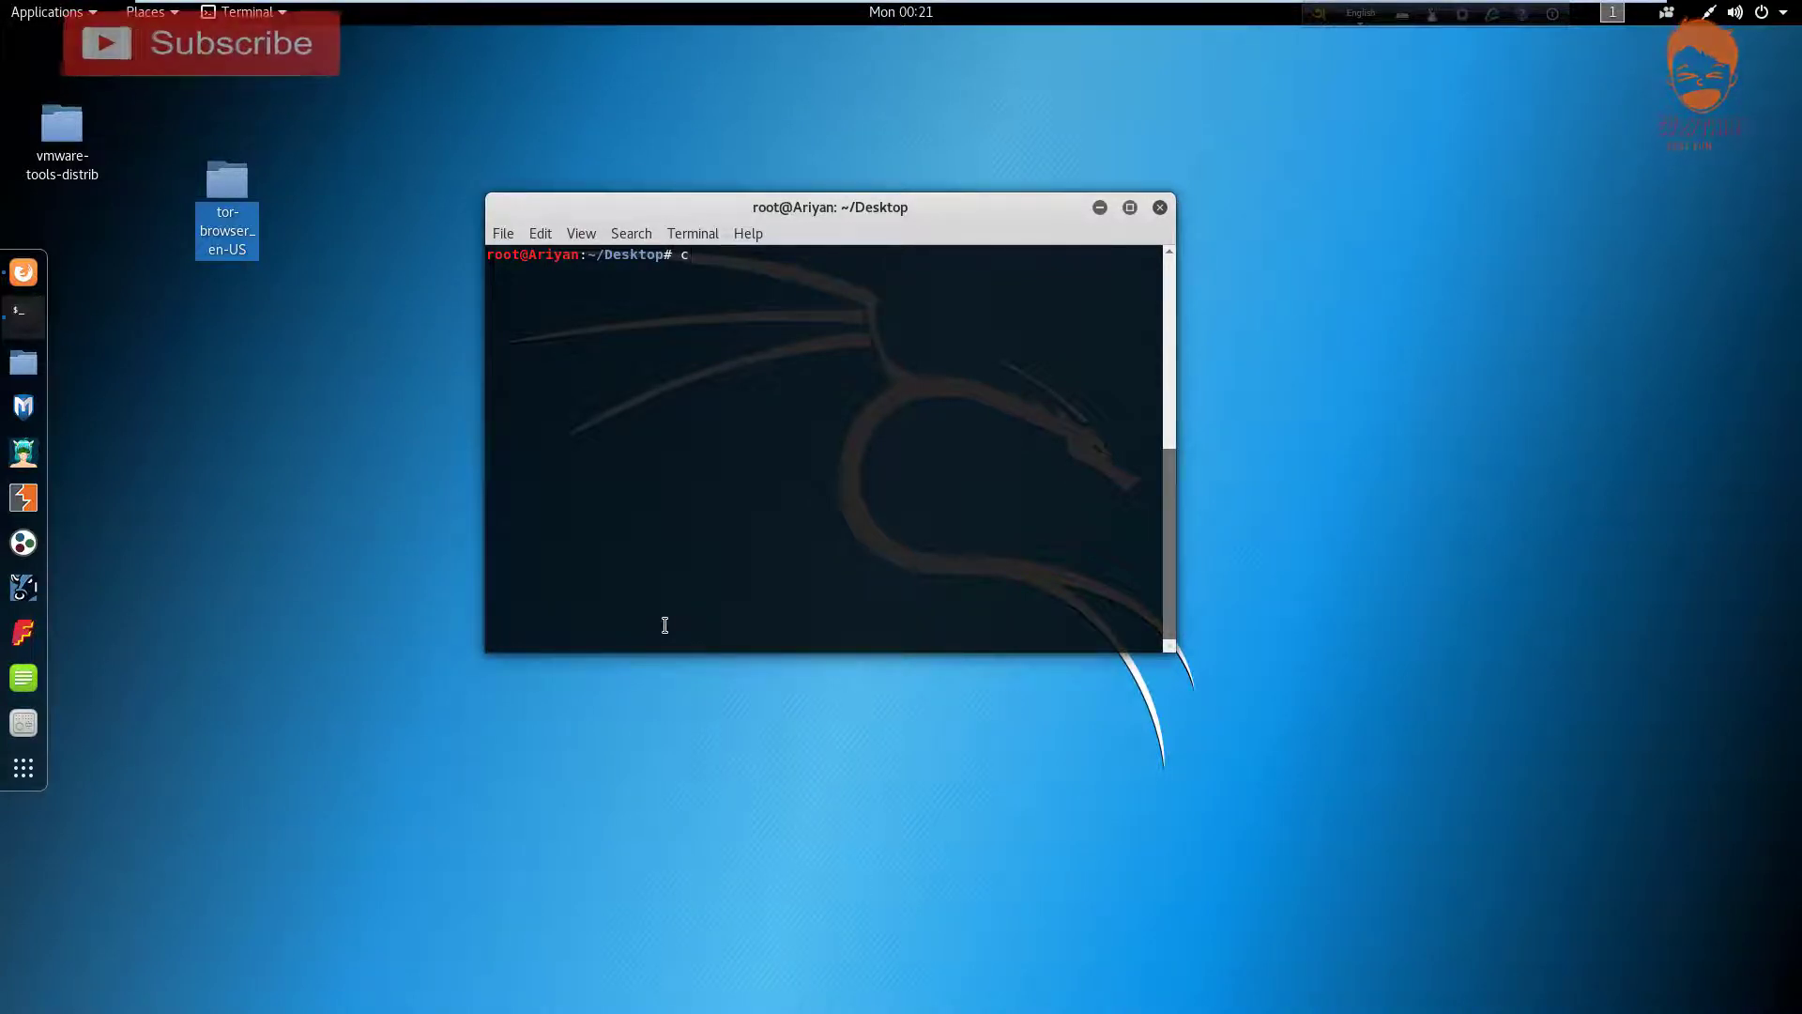
pyautogui.press('BackSpace')
pyautogui.write('lea')
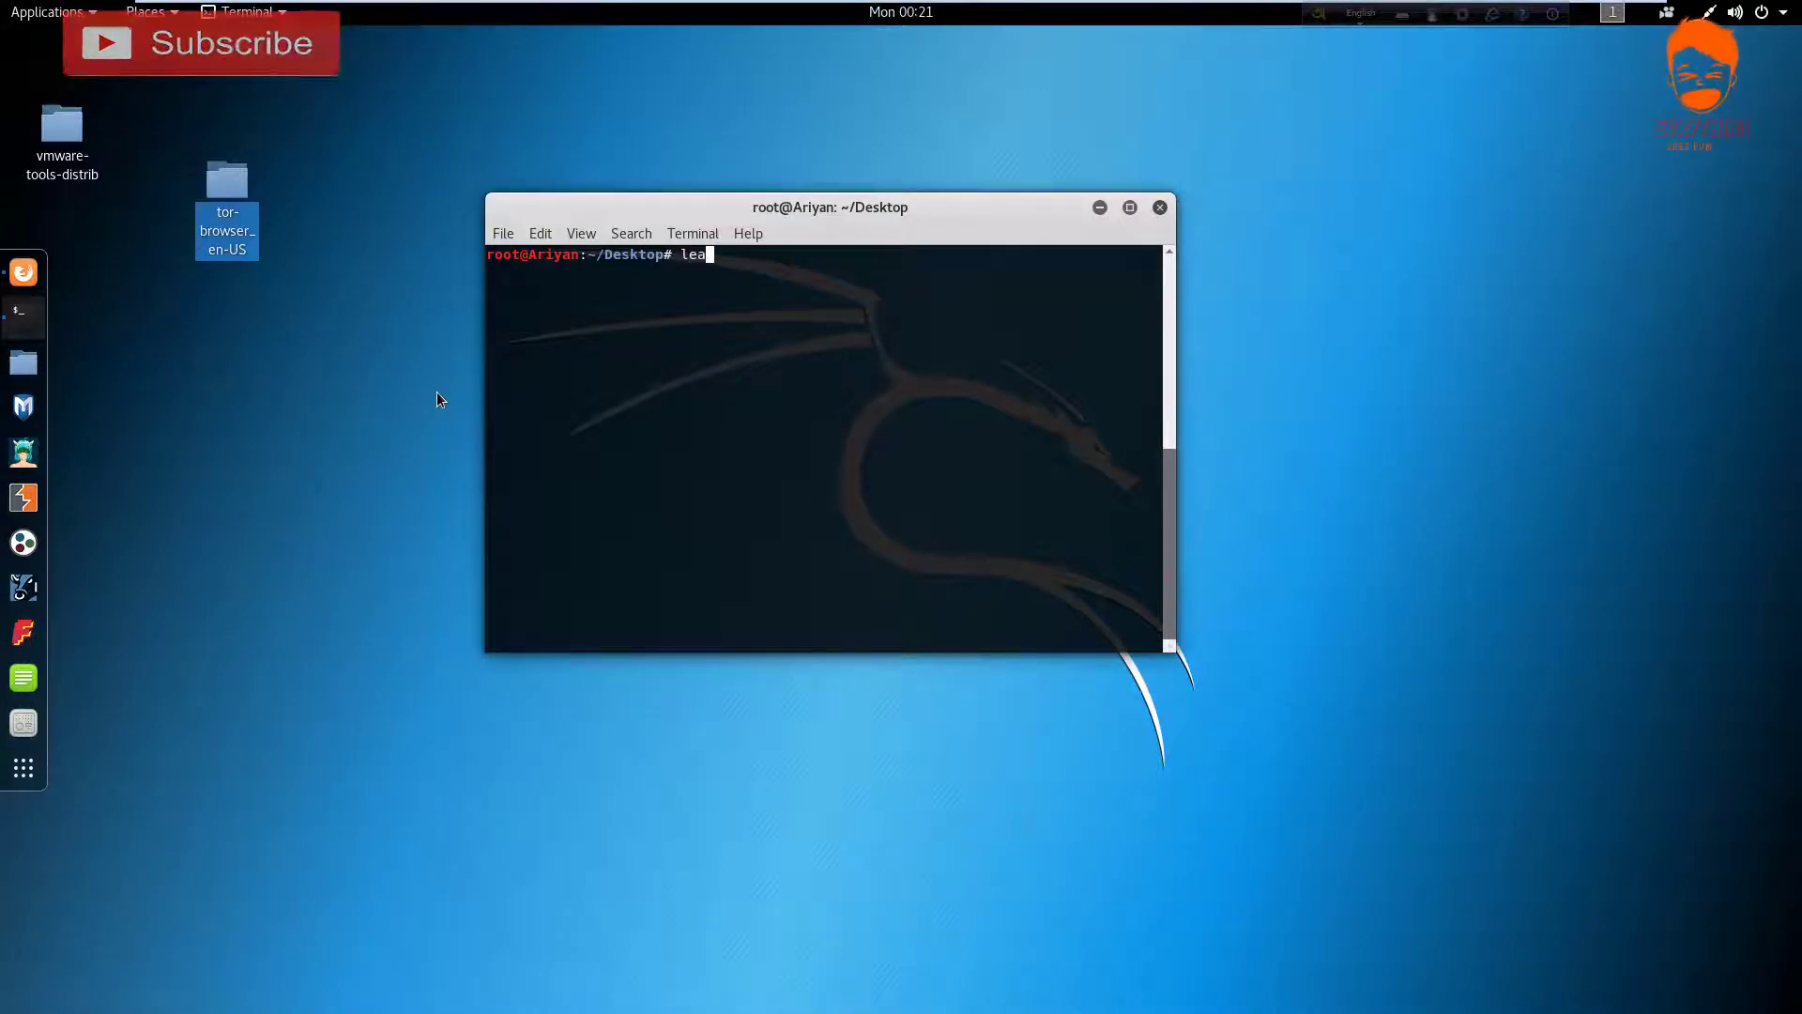
pyautogui.write('fpad')
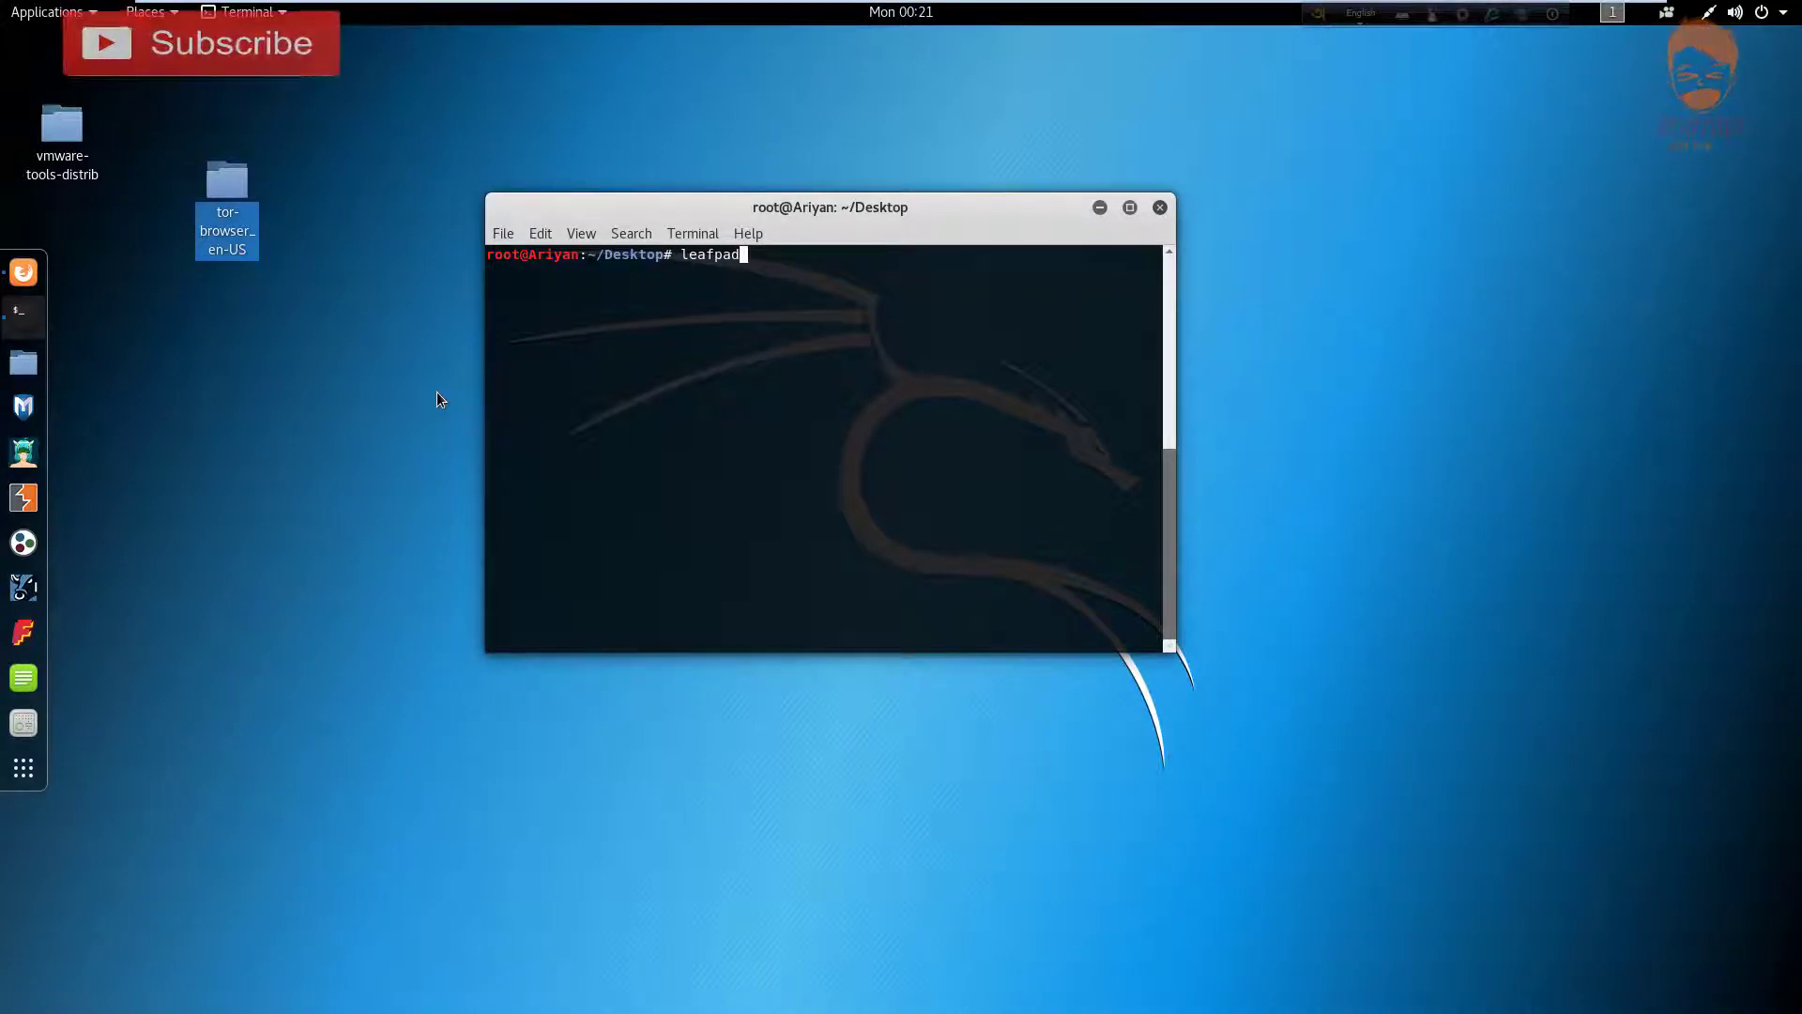
# Open the Browser folder inside tor-browser_en-US, find start-tor-browser and place the folder window beside the terminal
pyautogui.doubleClick(227, 211)
pyautogui.doubleClick(527, 387)
pyautogui.scroll(-3, 737, 498)
pyautogui.scroll(-6, 741, 517)
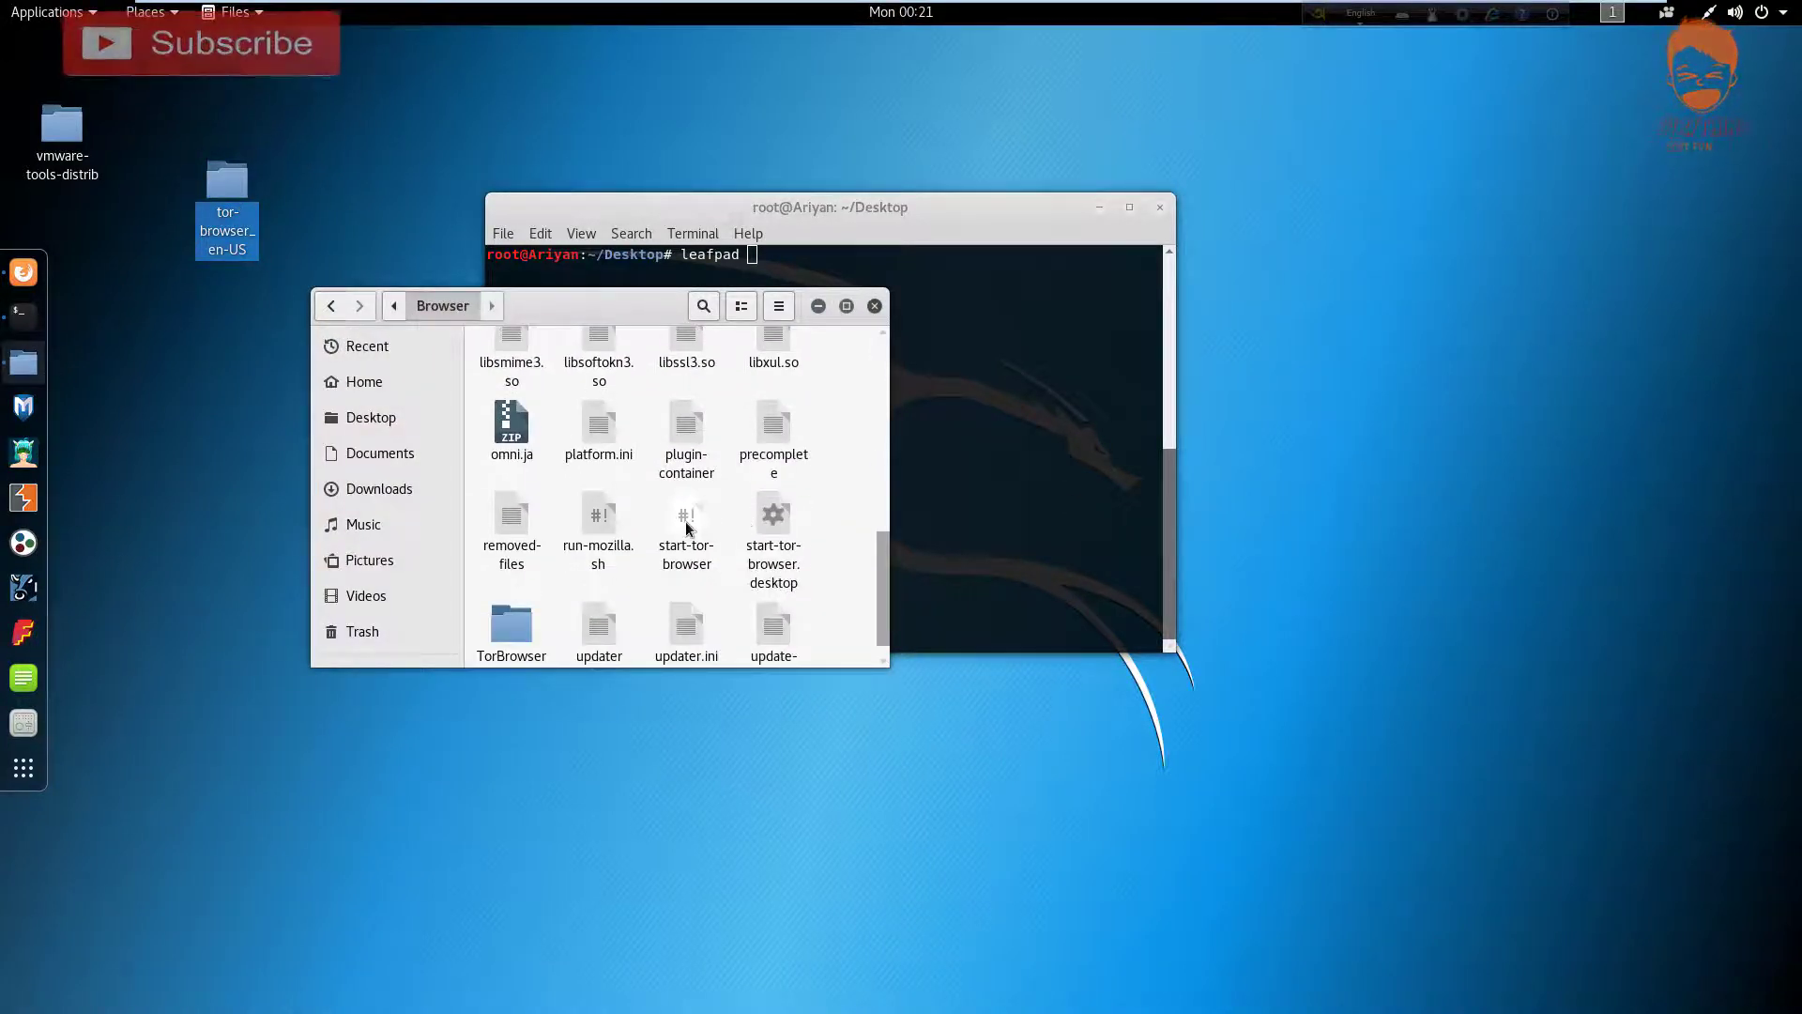
pyautogui.moveTo(561, 308); pyautogui.dragTo(1474, 231)
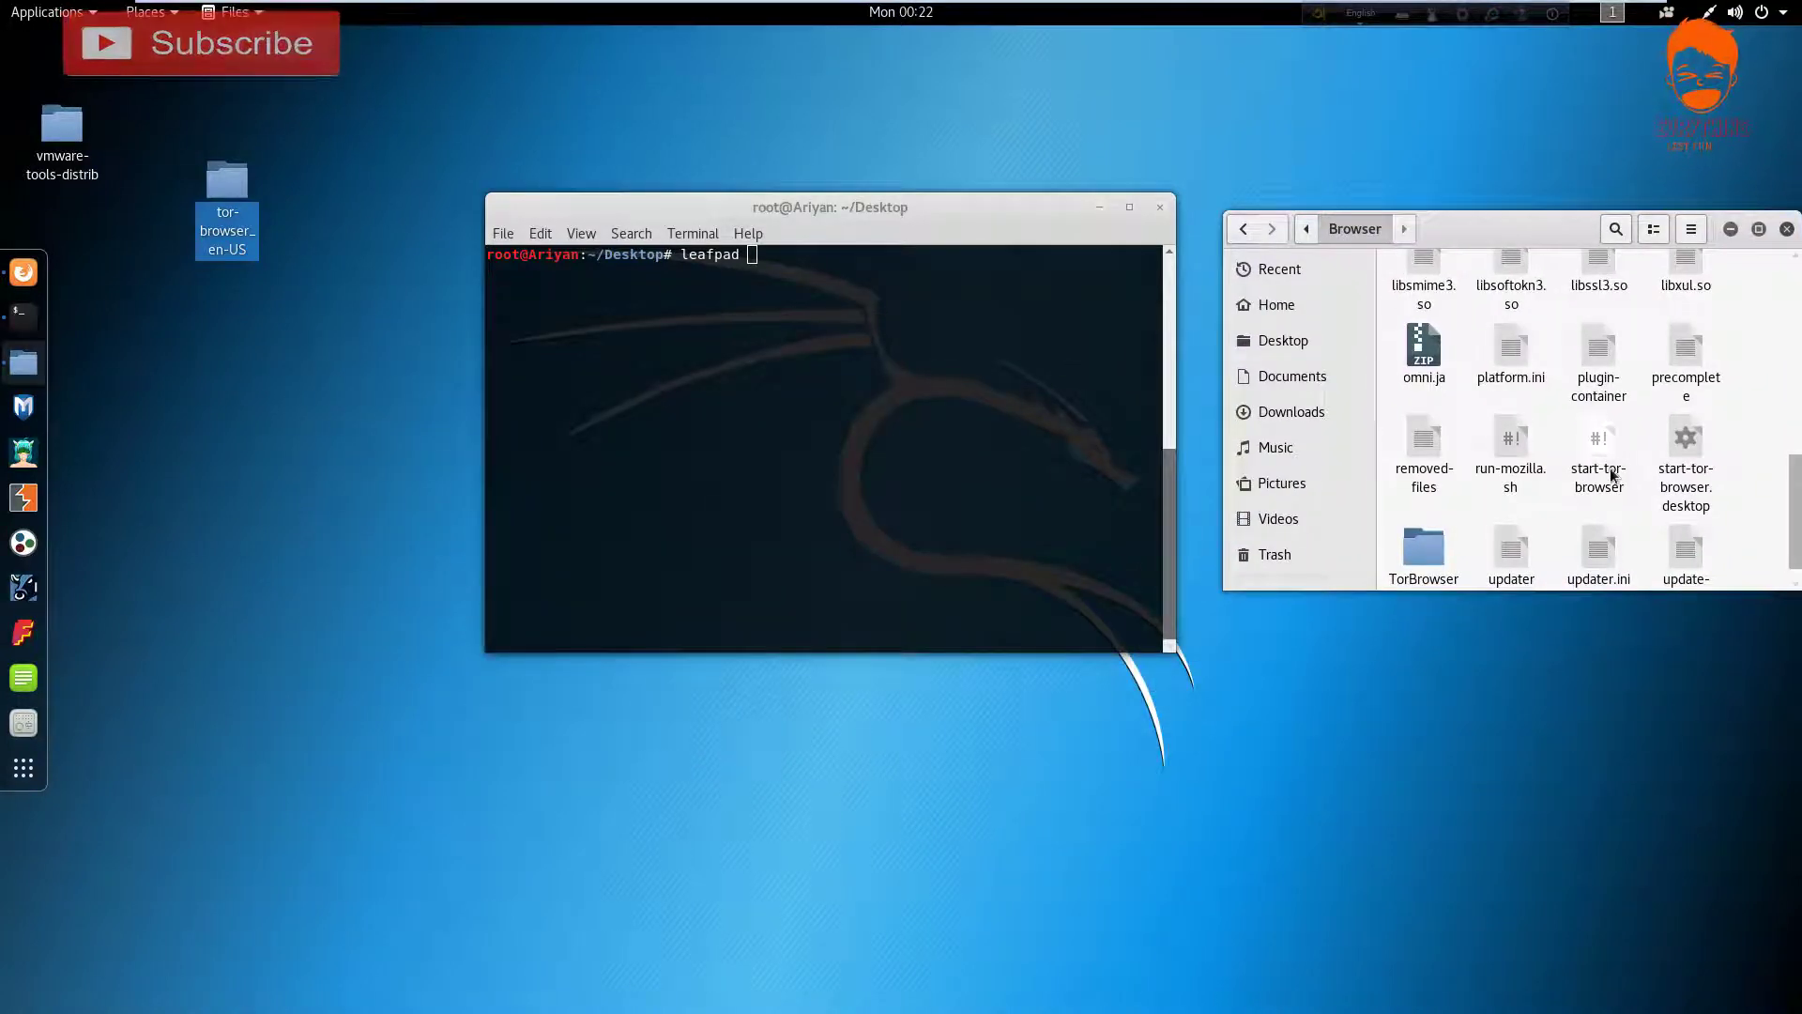
# Add the start-tor-browser file's path to the leafpad command and open that script in the text editor
pyautogui.moveTo(1604, 470); pyautogui.dragTo(797, 285)
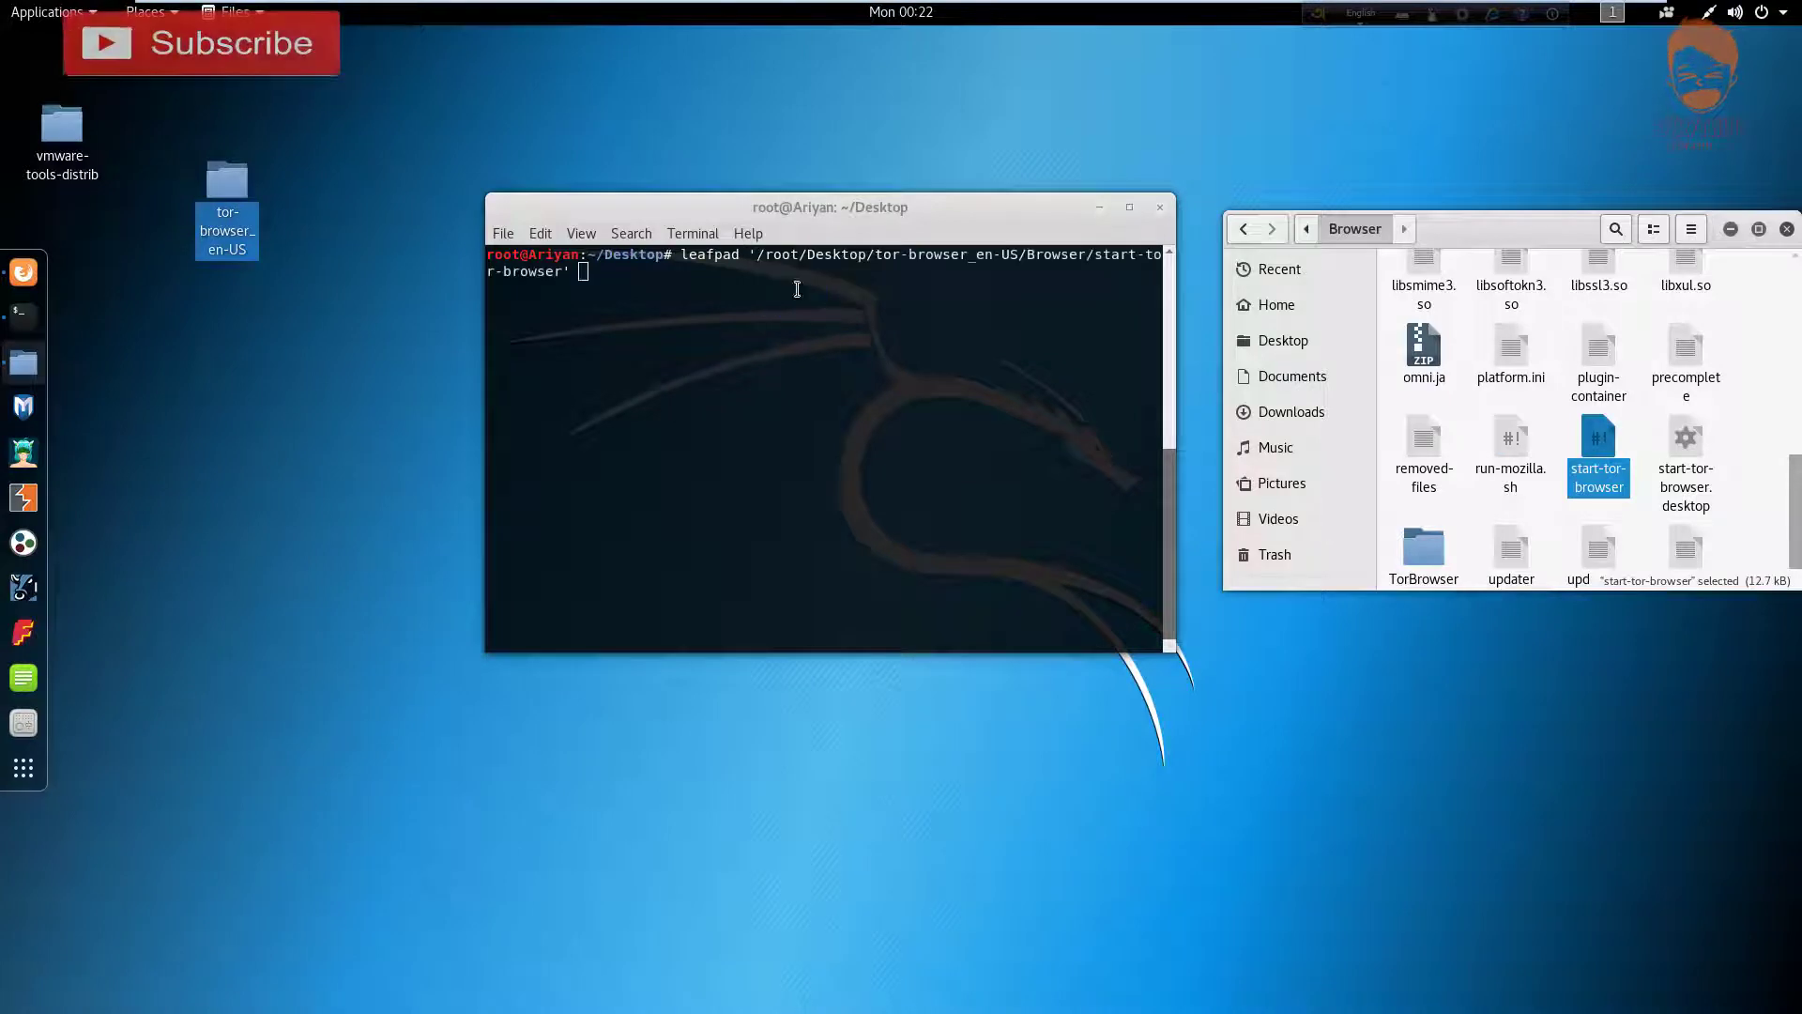
pyautogui.press('Return')
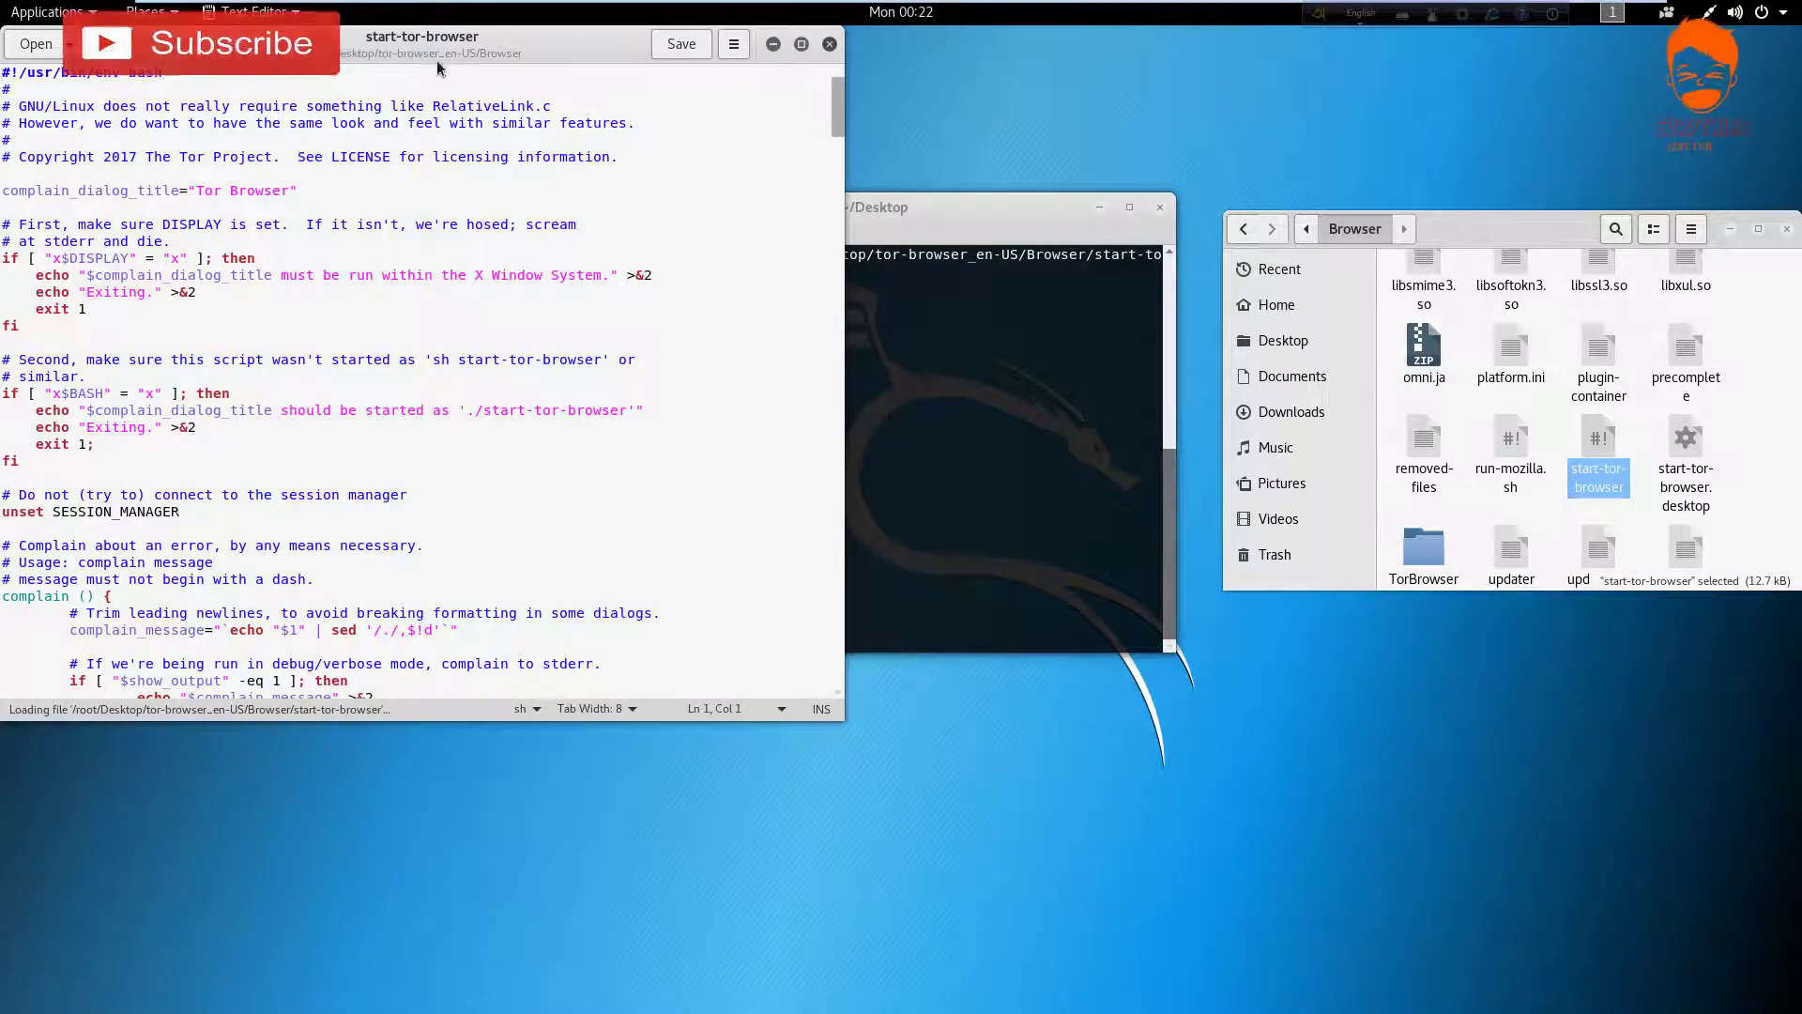
pyautogui.moveTo(458, 43); pyautogui.dragTo(759, 133)
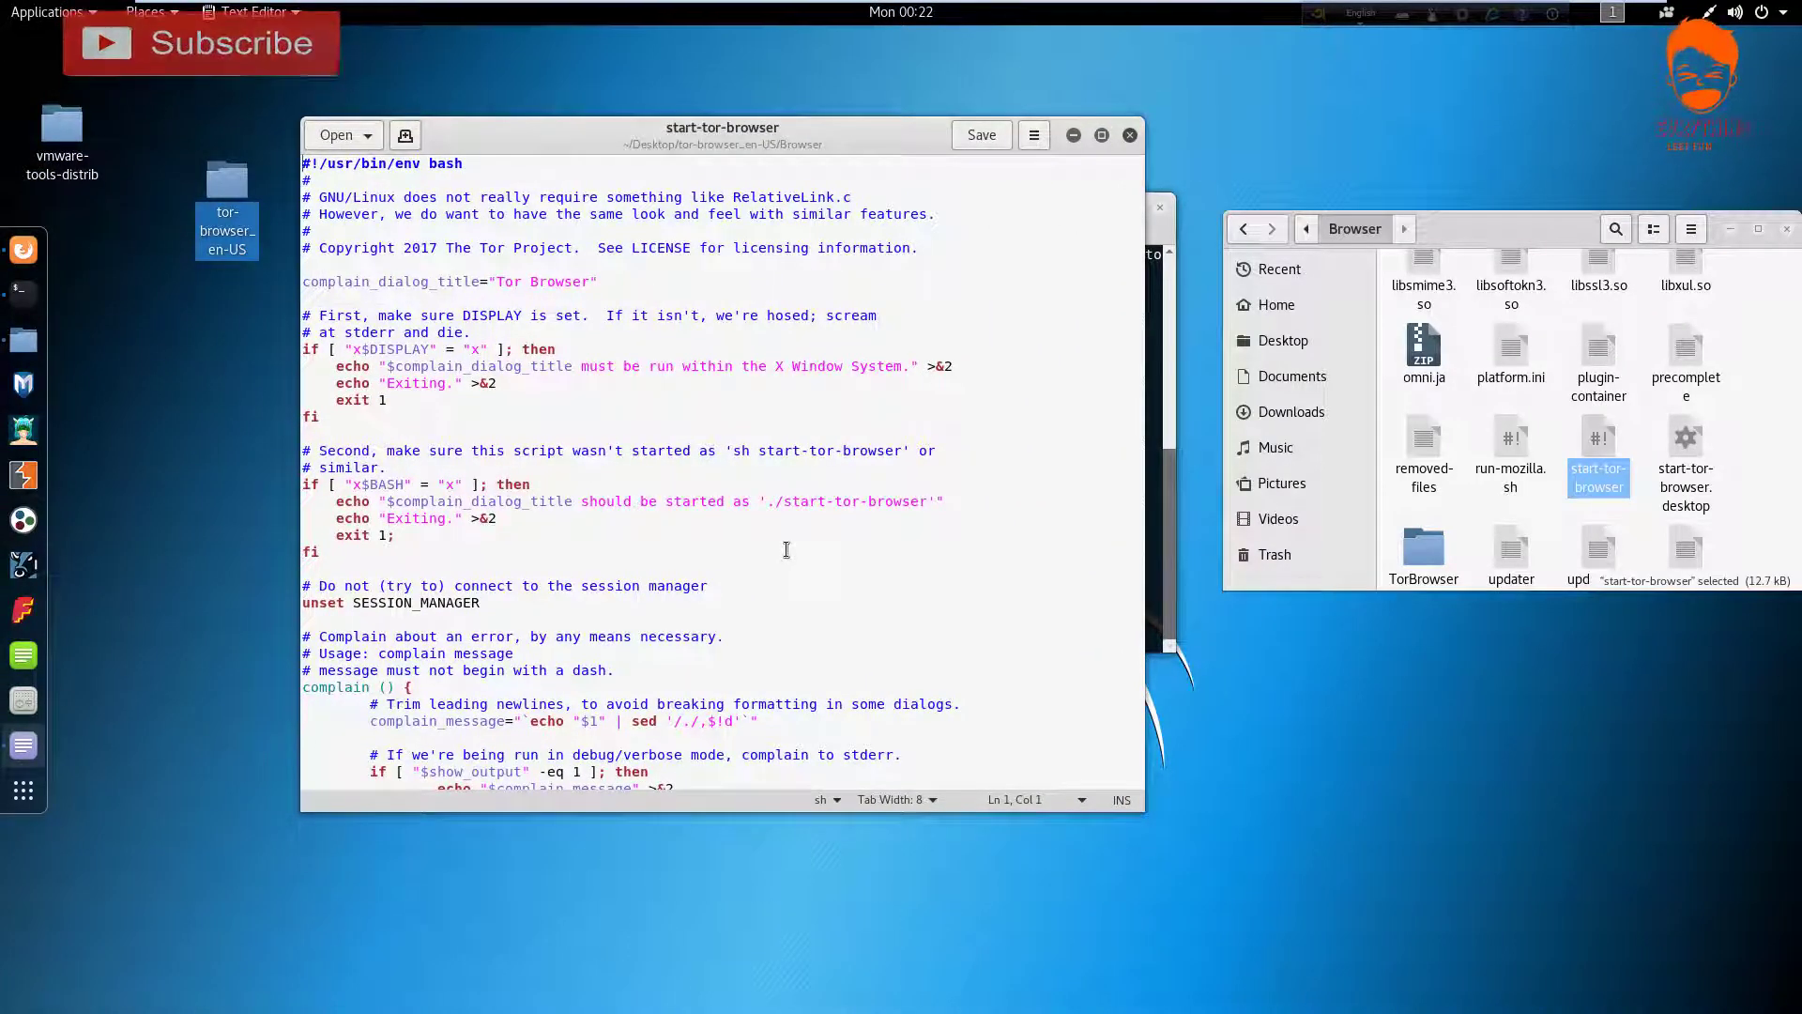
# Find "root" in start-tor-browser, change the user ID check above that message to "-eq 1", and save and close the script
pyautogui.hotkey('ctrl', 'f')
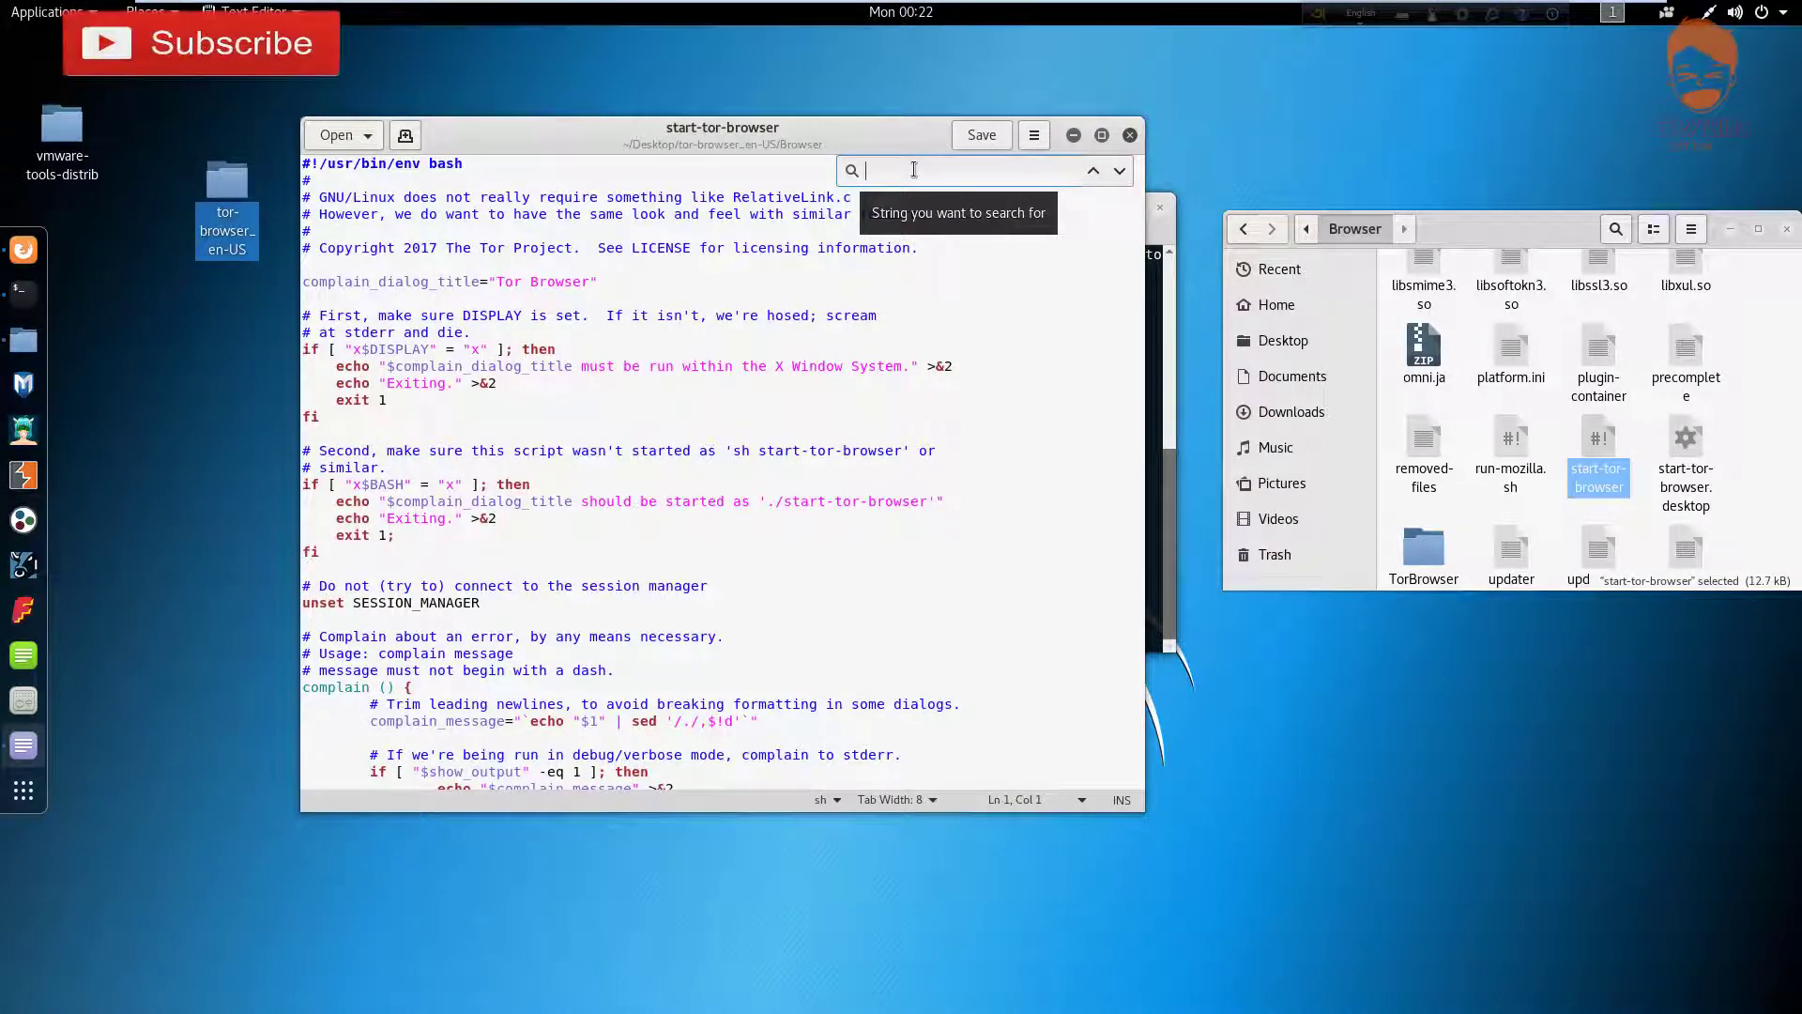
pyautogui.write('root')
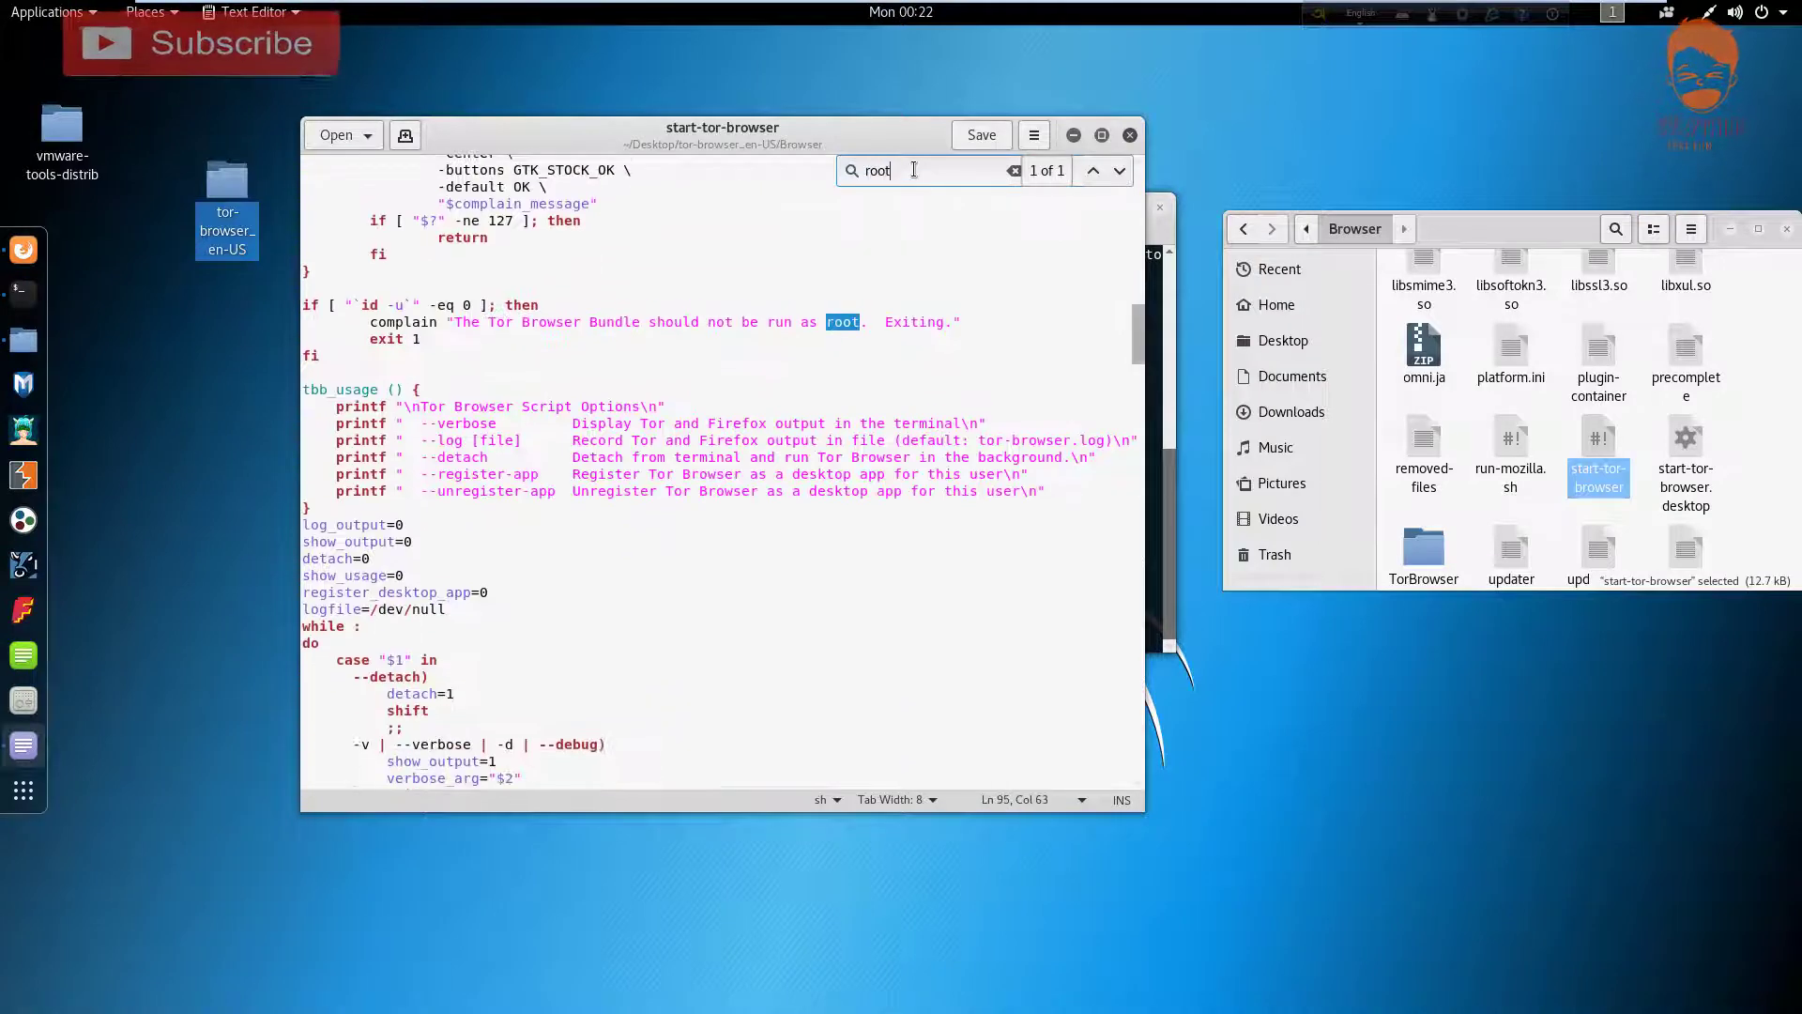
pyautogui.click(474, 305)
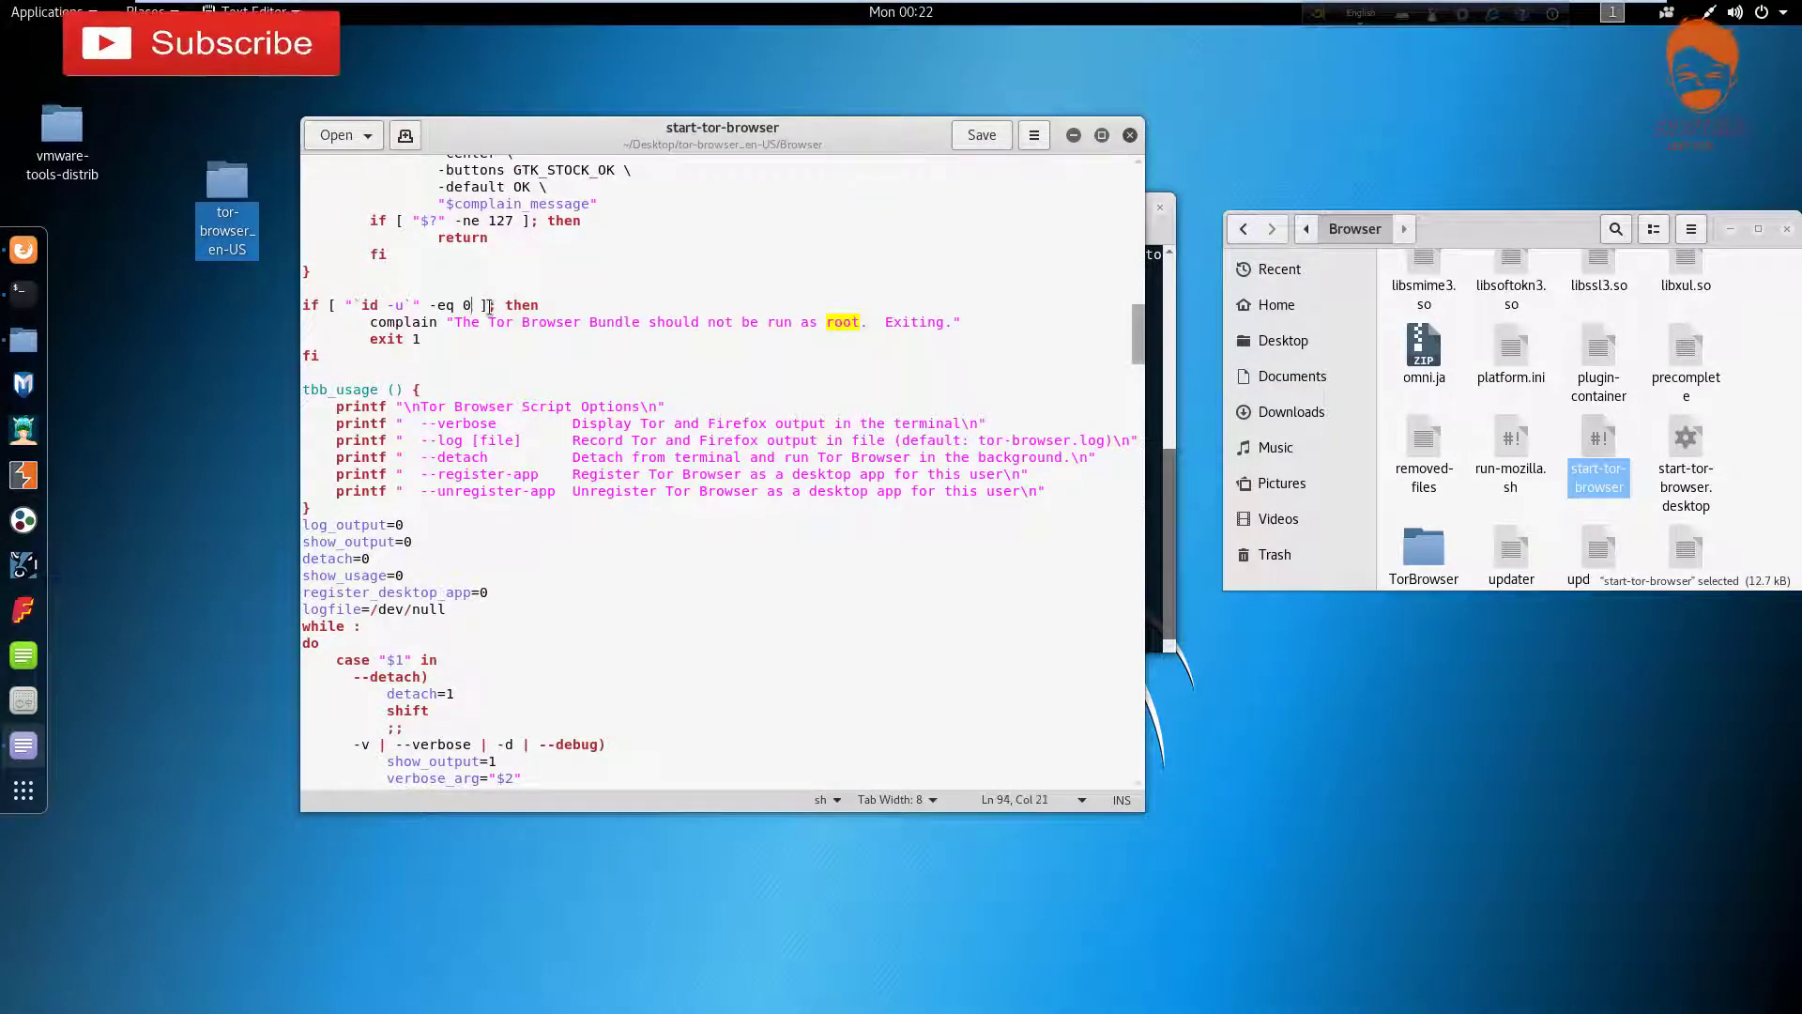
pyautogui.press('BackSpace')
pyautogui.write('1')
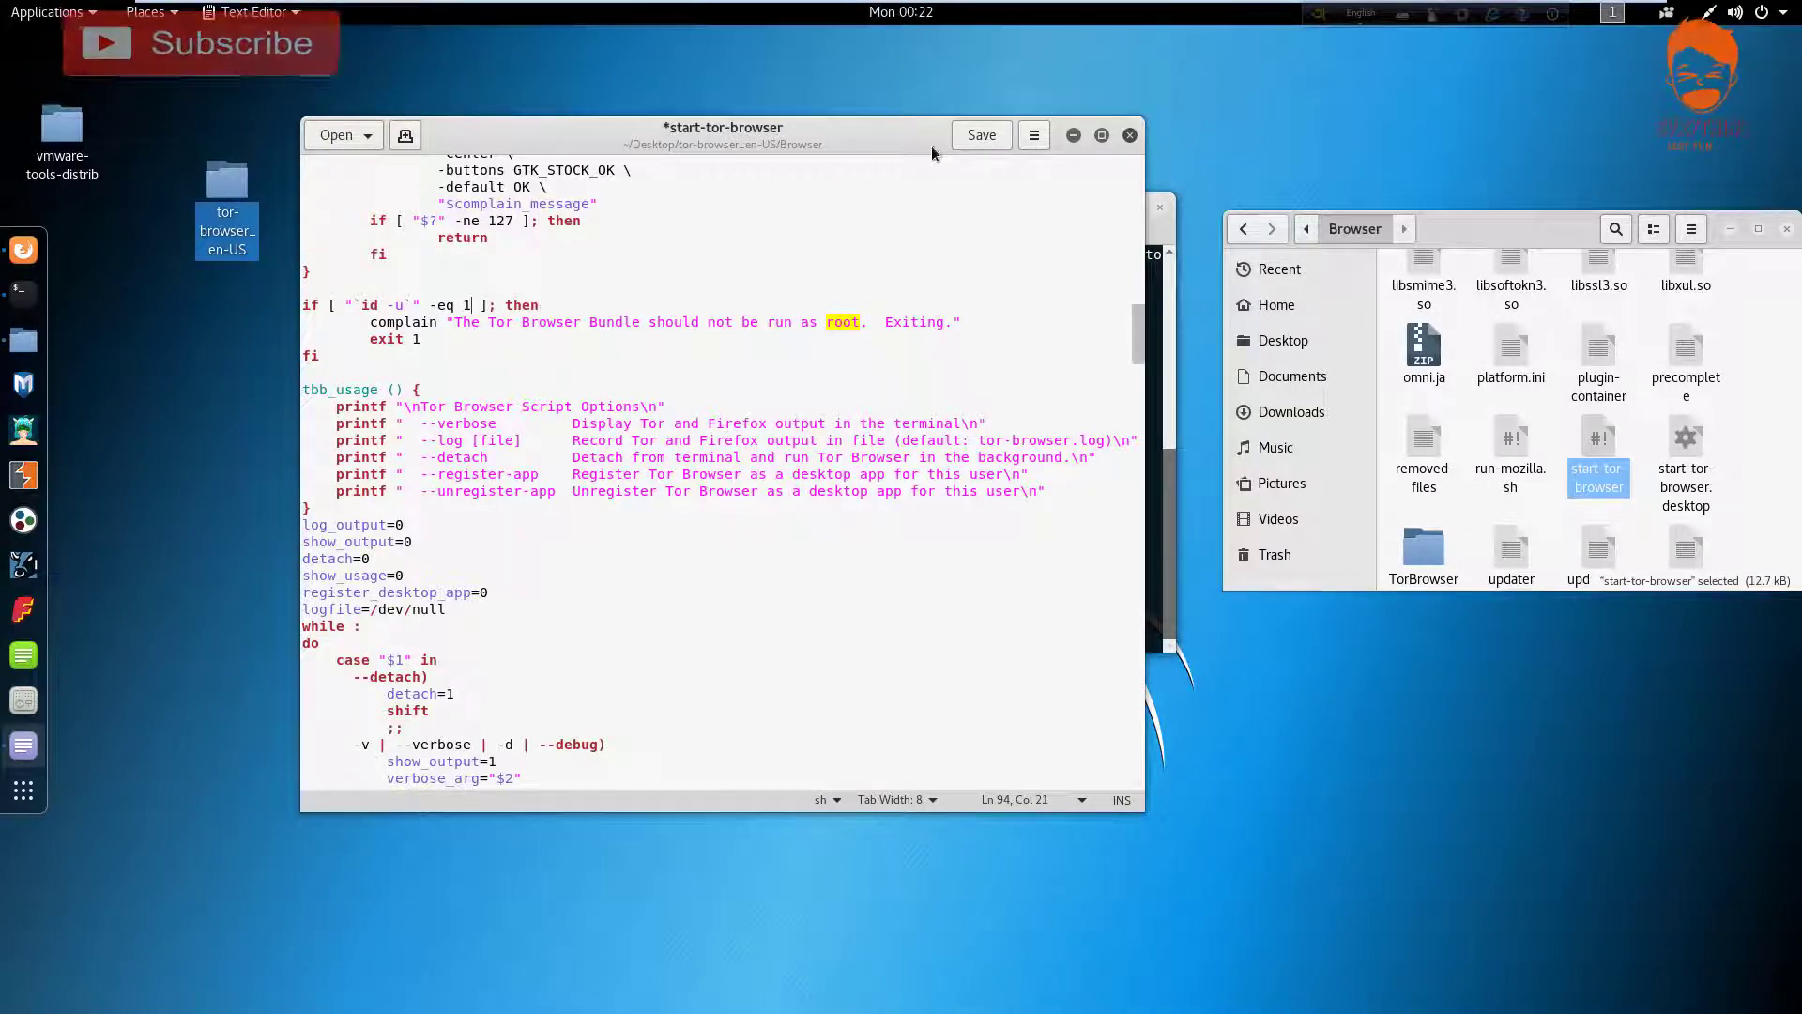
pyautogui.click(970, 139)
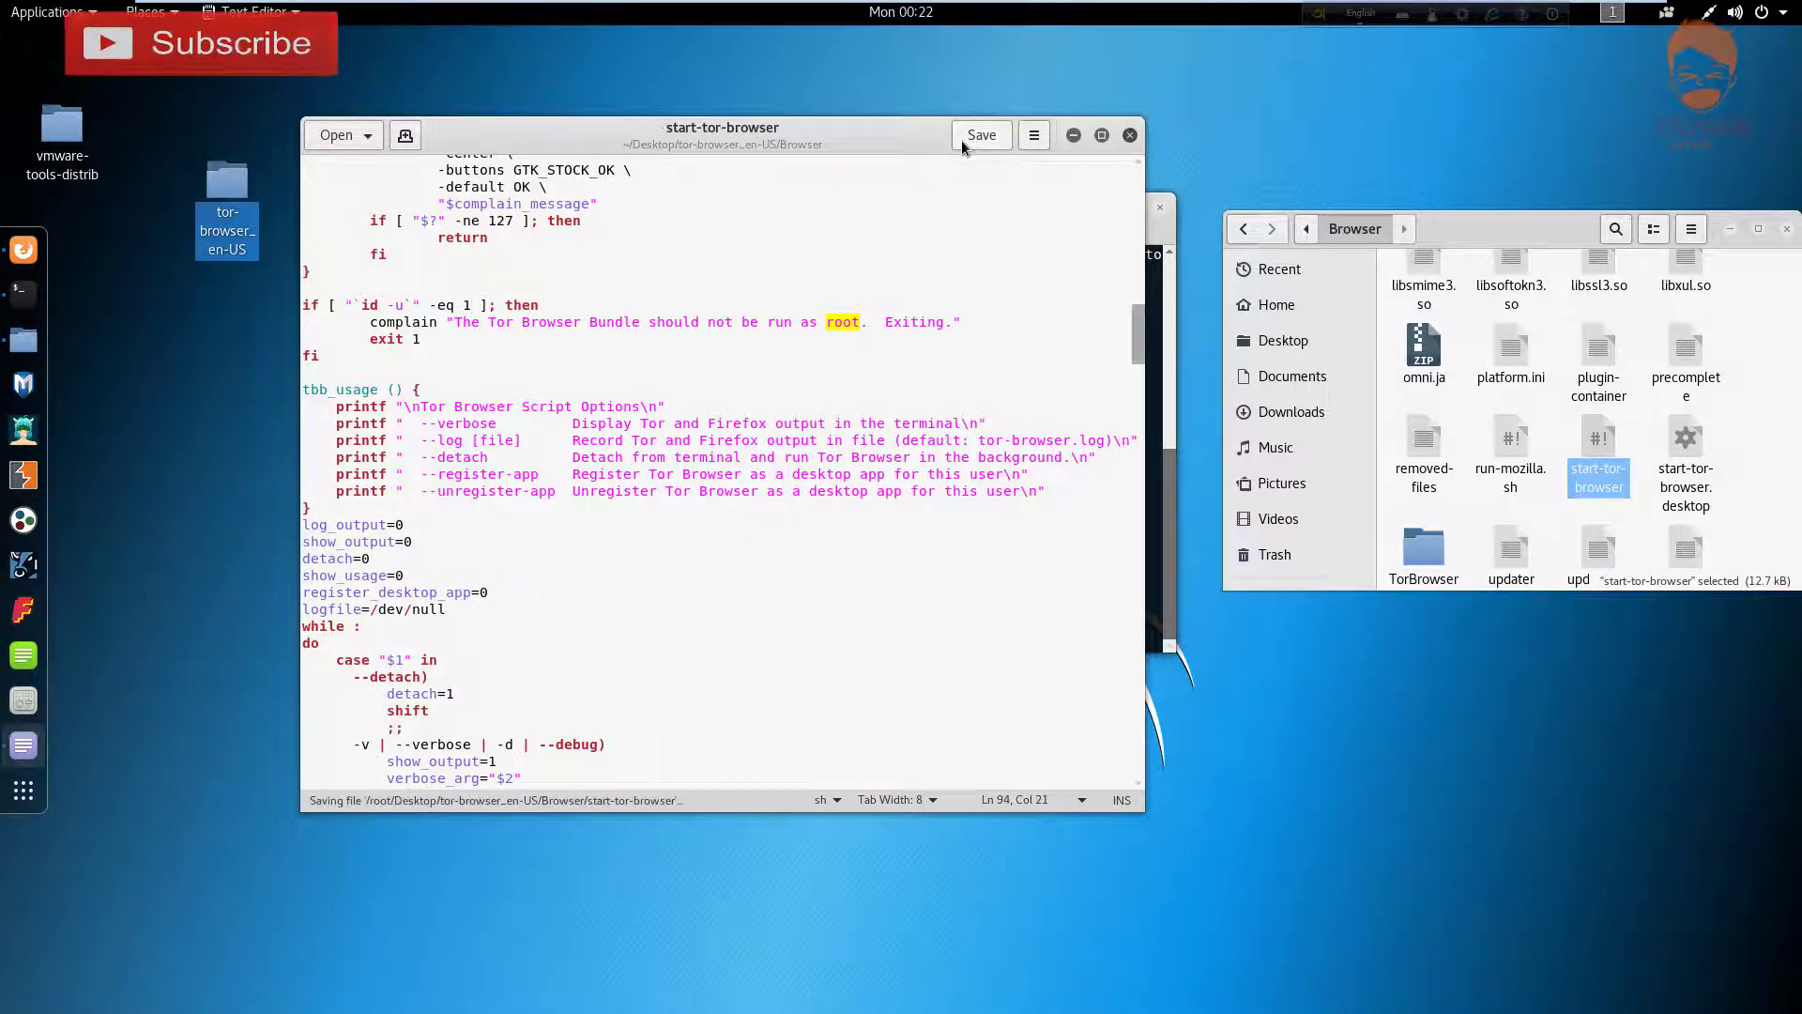
pyautogui.click(1130, 134)
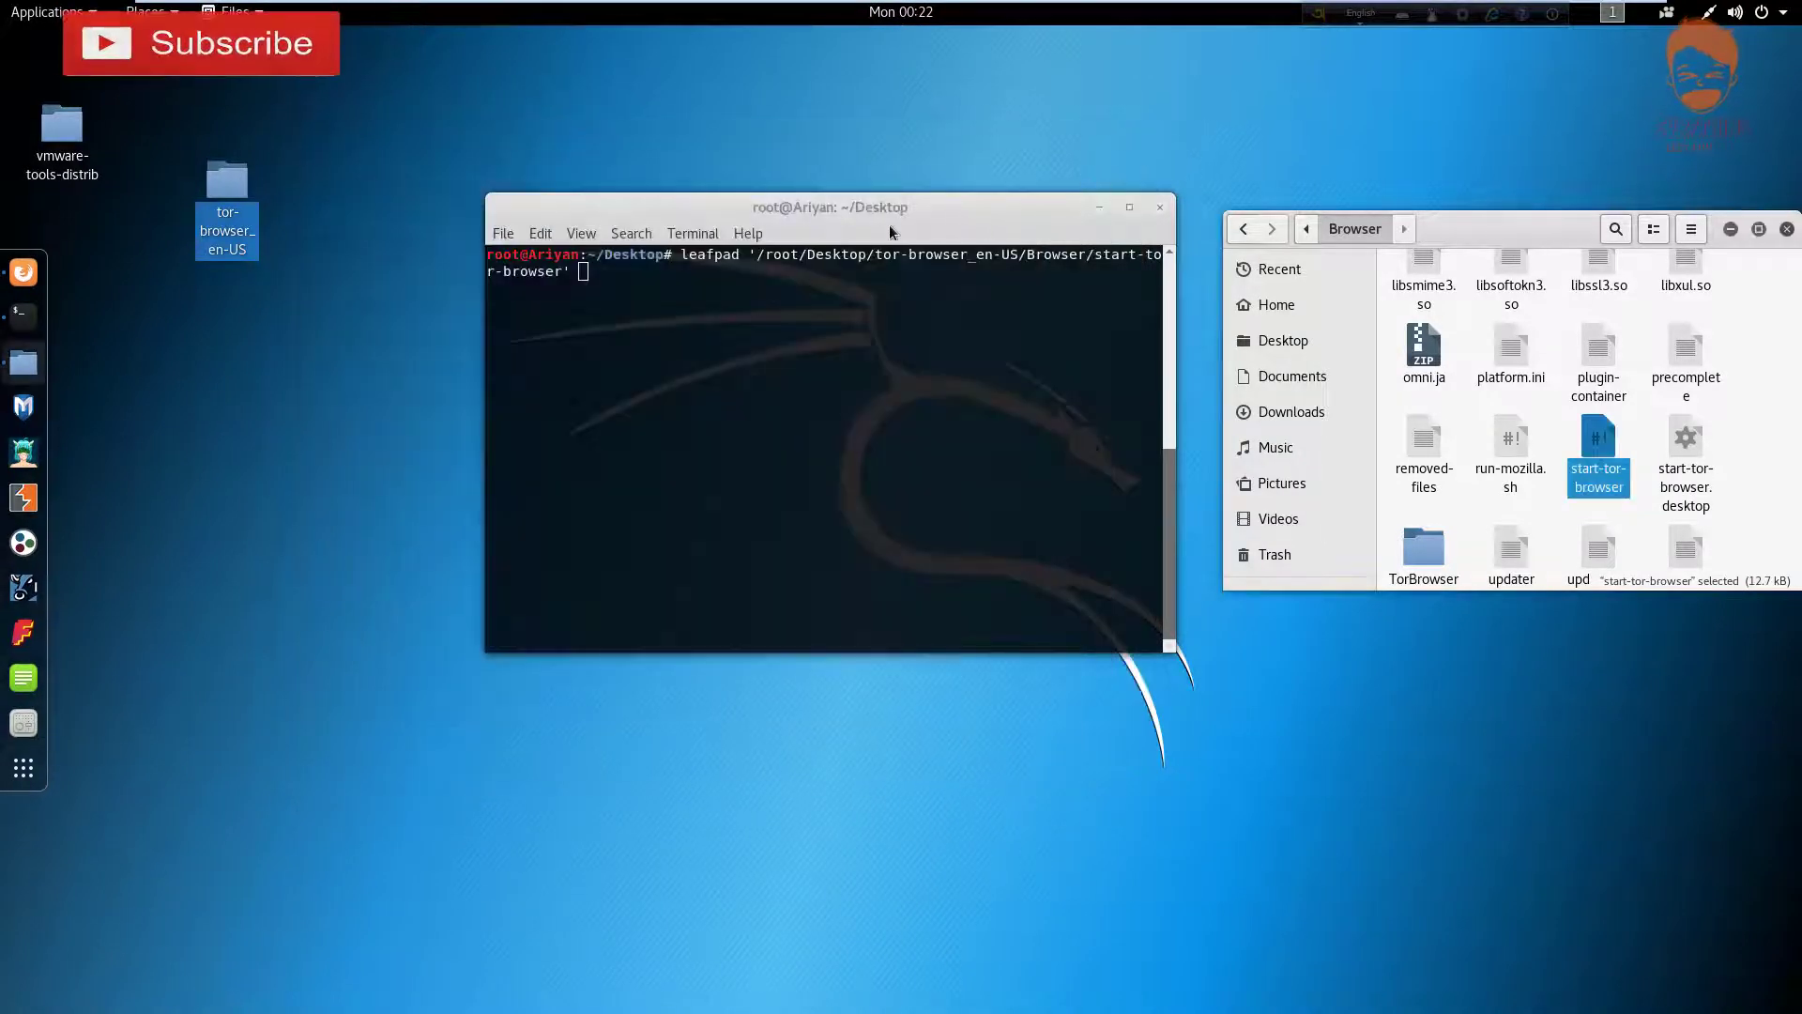
# Add the start-tor-browser path to the pending leafpad command, run it and close the opened editor windows to free the prompt
pyautogui.moveTo(1596, 458); pyautogui.dragTo(618, 302)
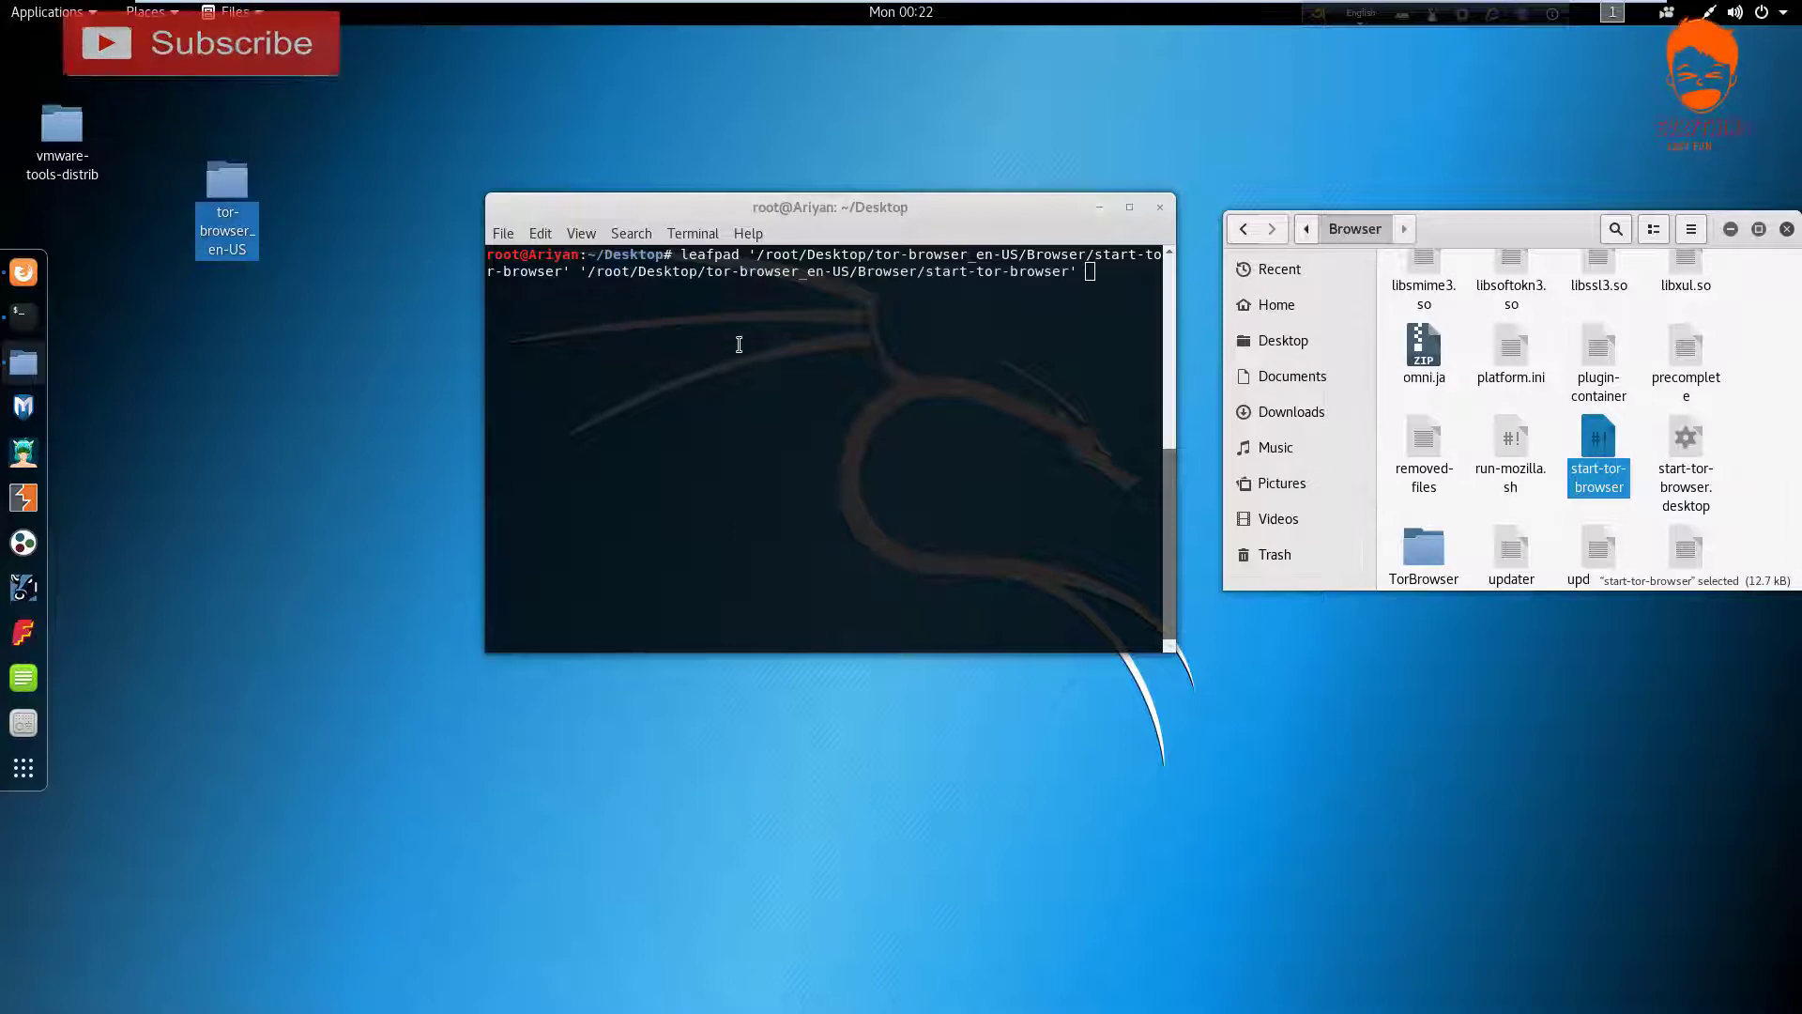
pyautogui.press('Return')
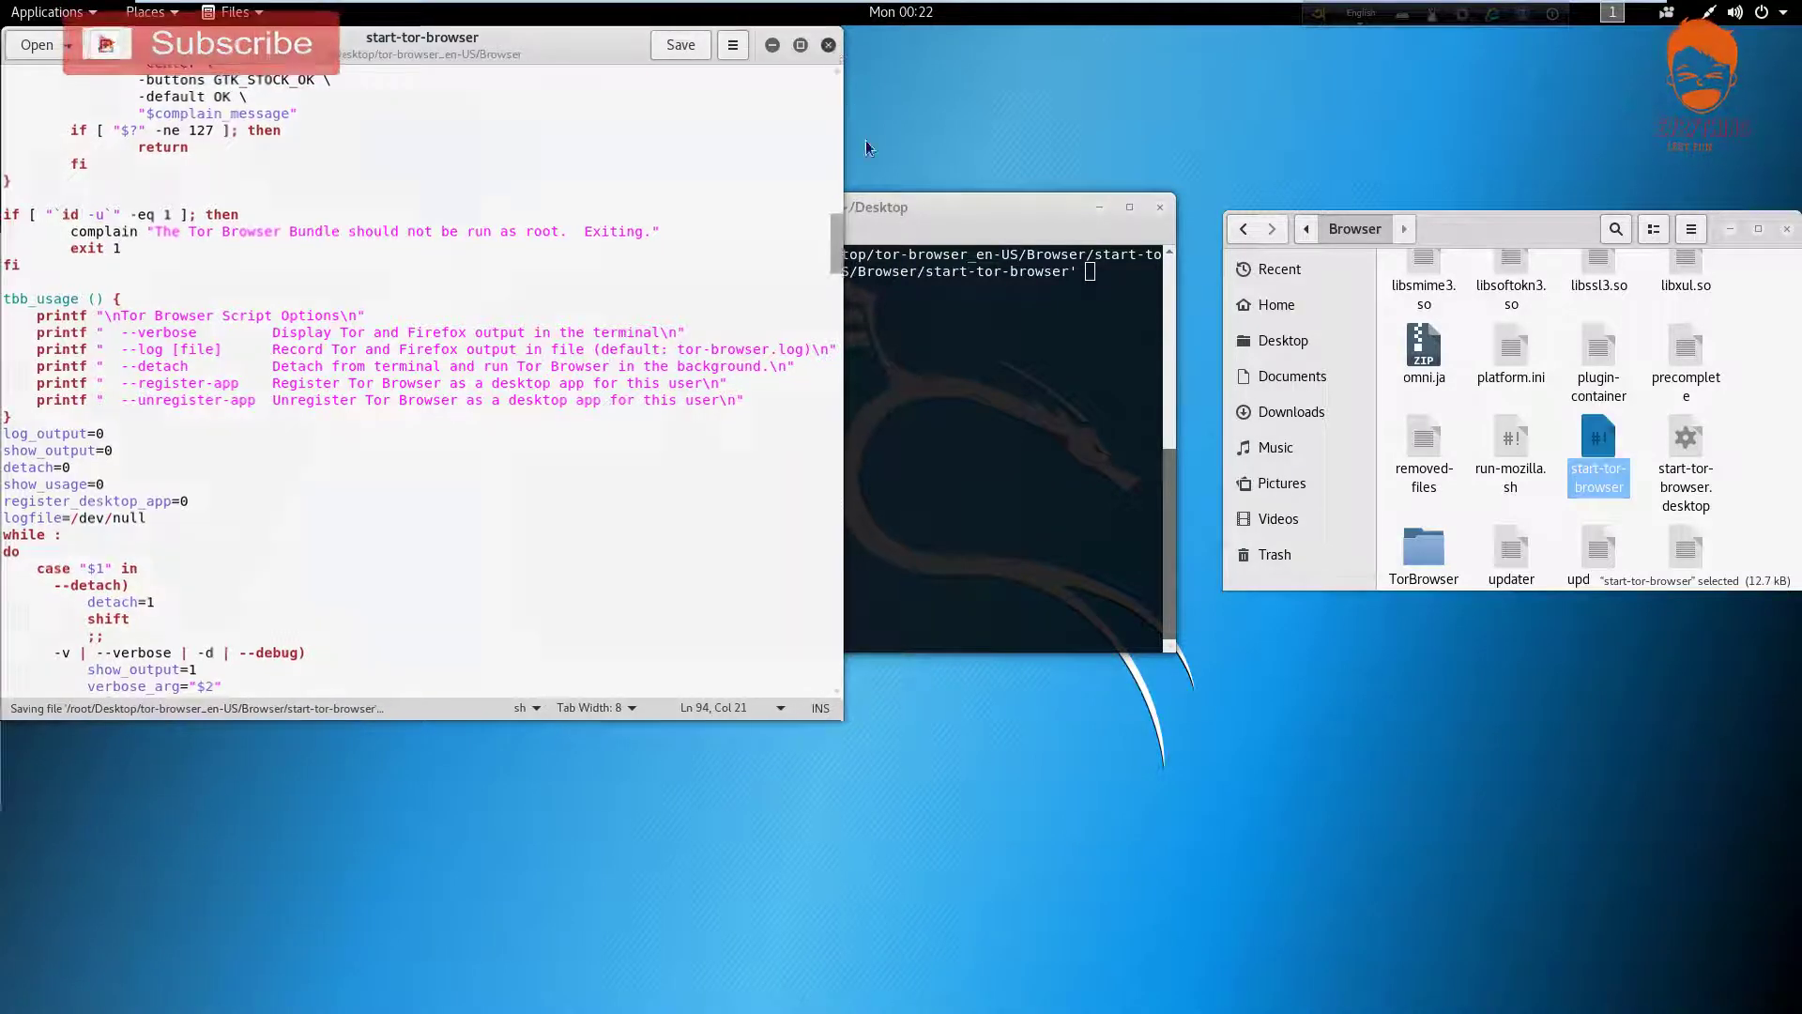
pyautogui.click(830, 45)
pyautogui.click(1091, 276)
pyautogui.press('Return')
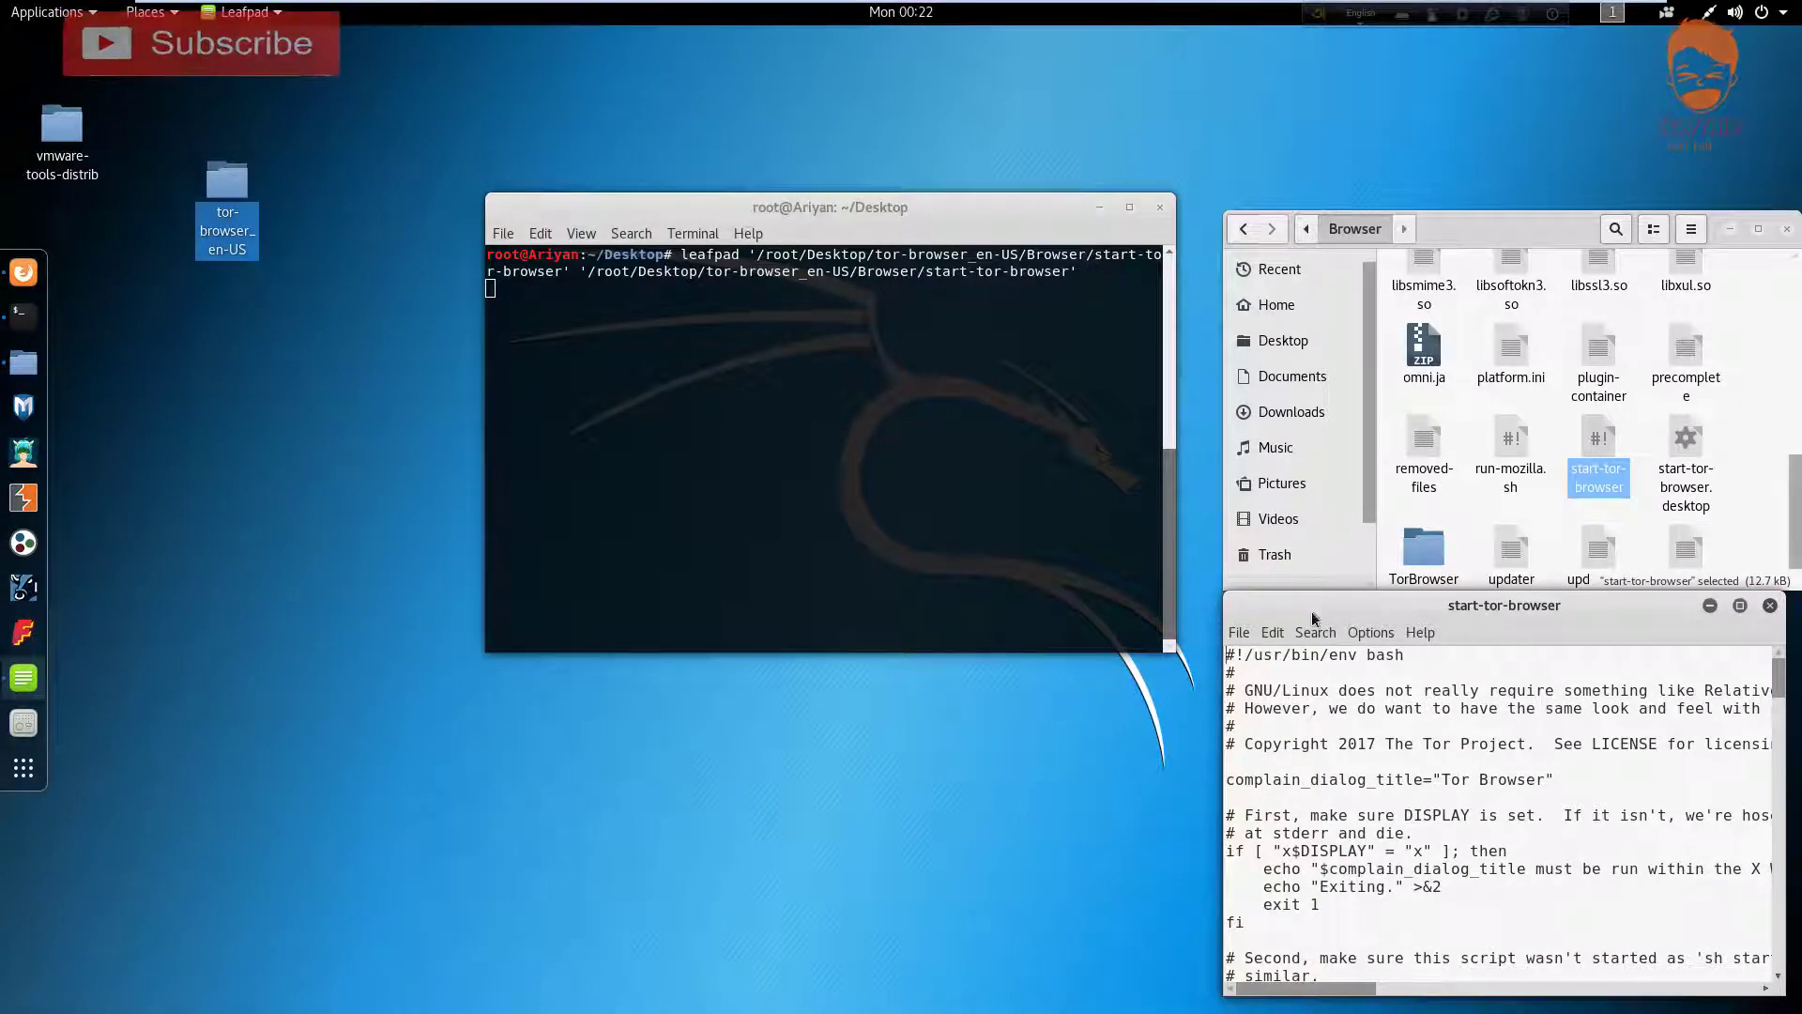
pyautogui.moveTo(1591, 624); pyautogui.dragTo(1483, 624)
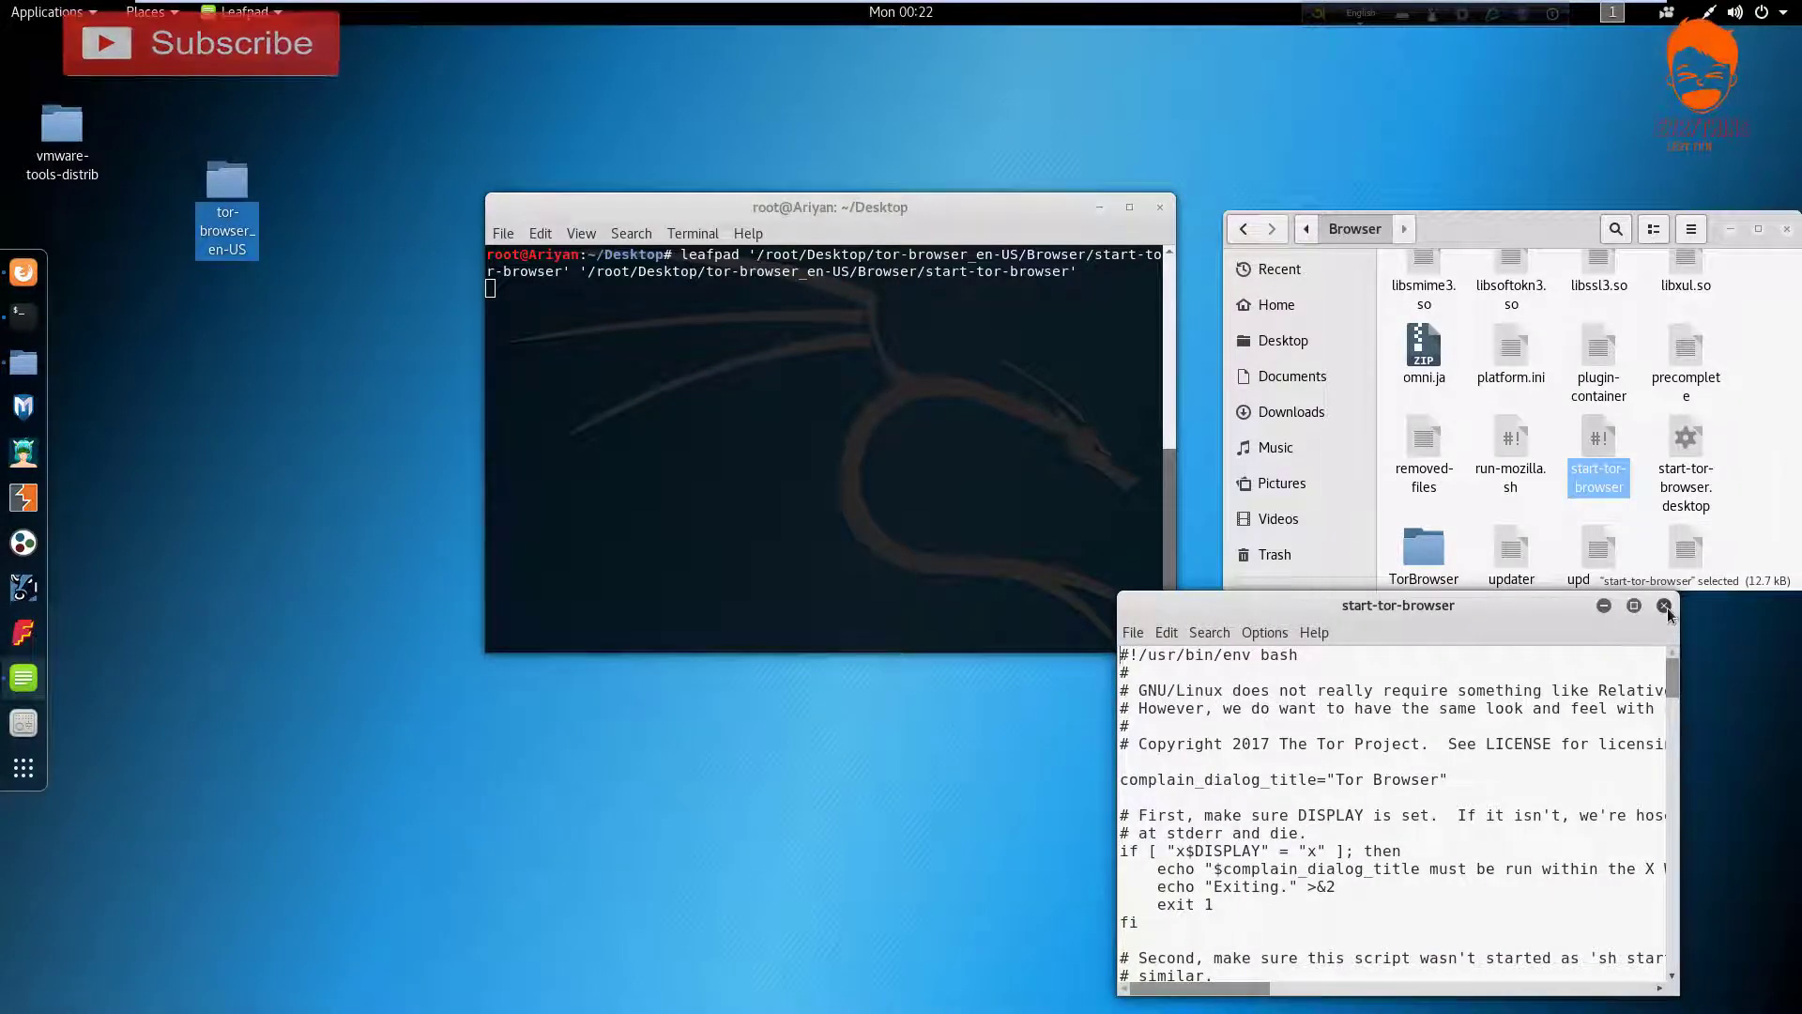
pyautogui.click(1661, 606)
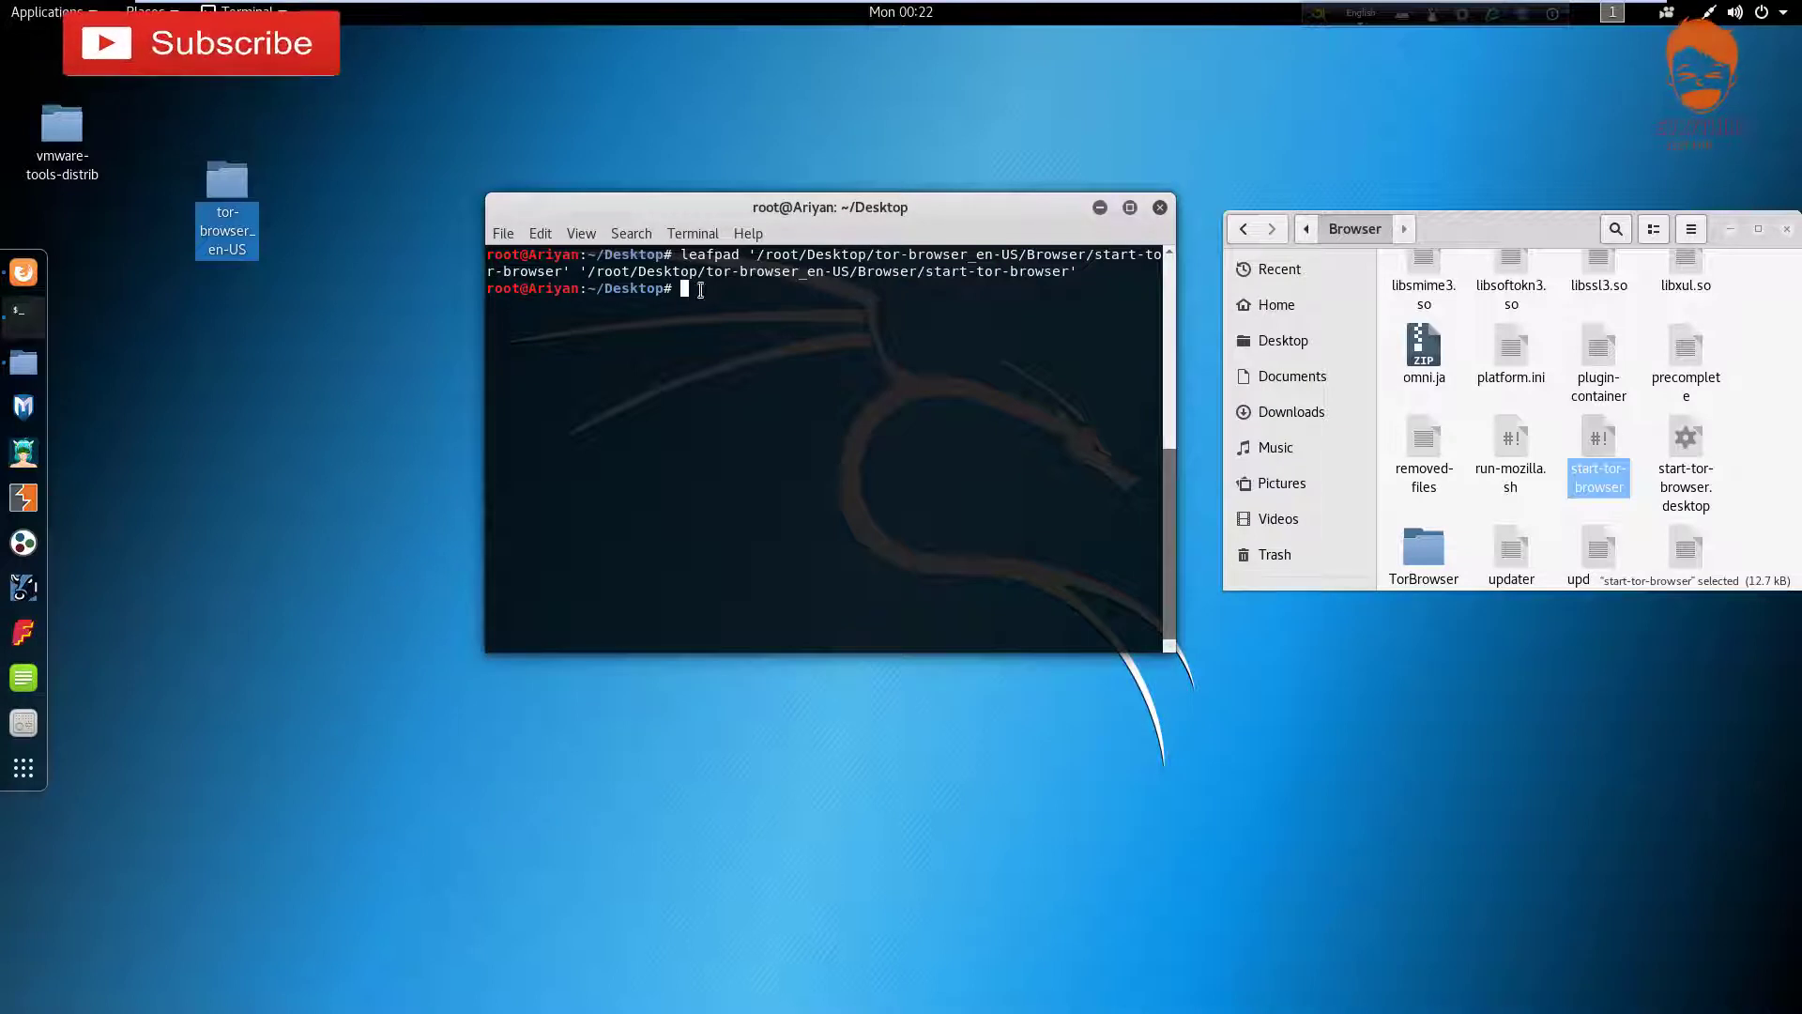
# Run '/root/Desktop/tor-browser_en-US/Browser/start-tor-browser' in the terminal to launch Tor Browser
pyautogui.click(1596, 472)
pyautogui.moveTo(1595, 472); pyautogui.dragTo(719, 310)
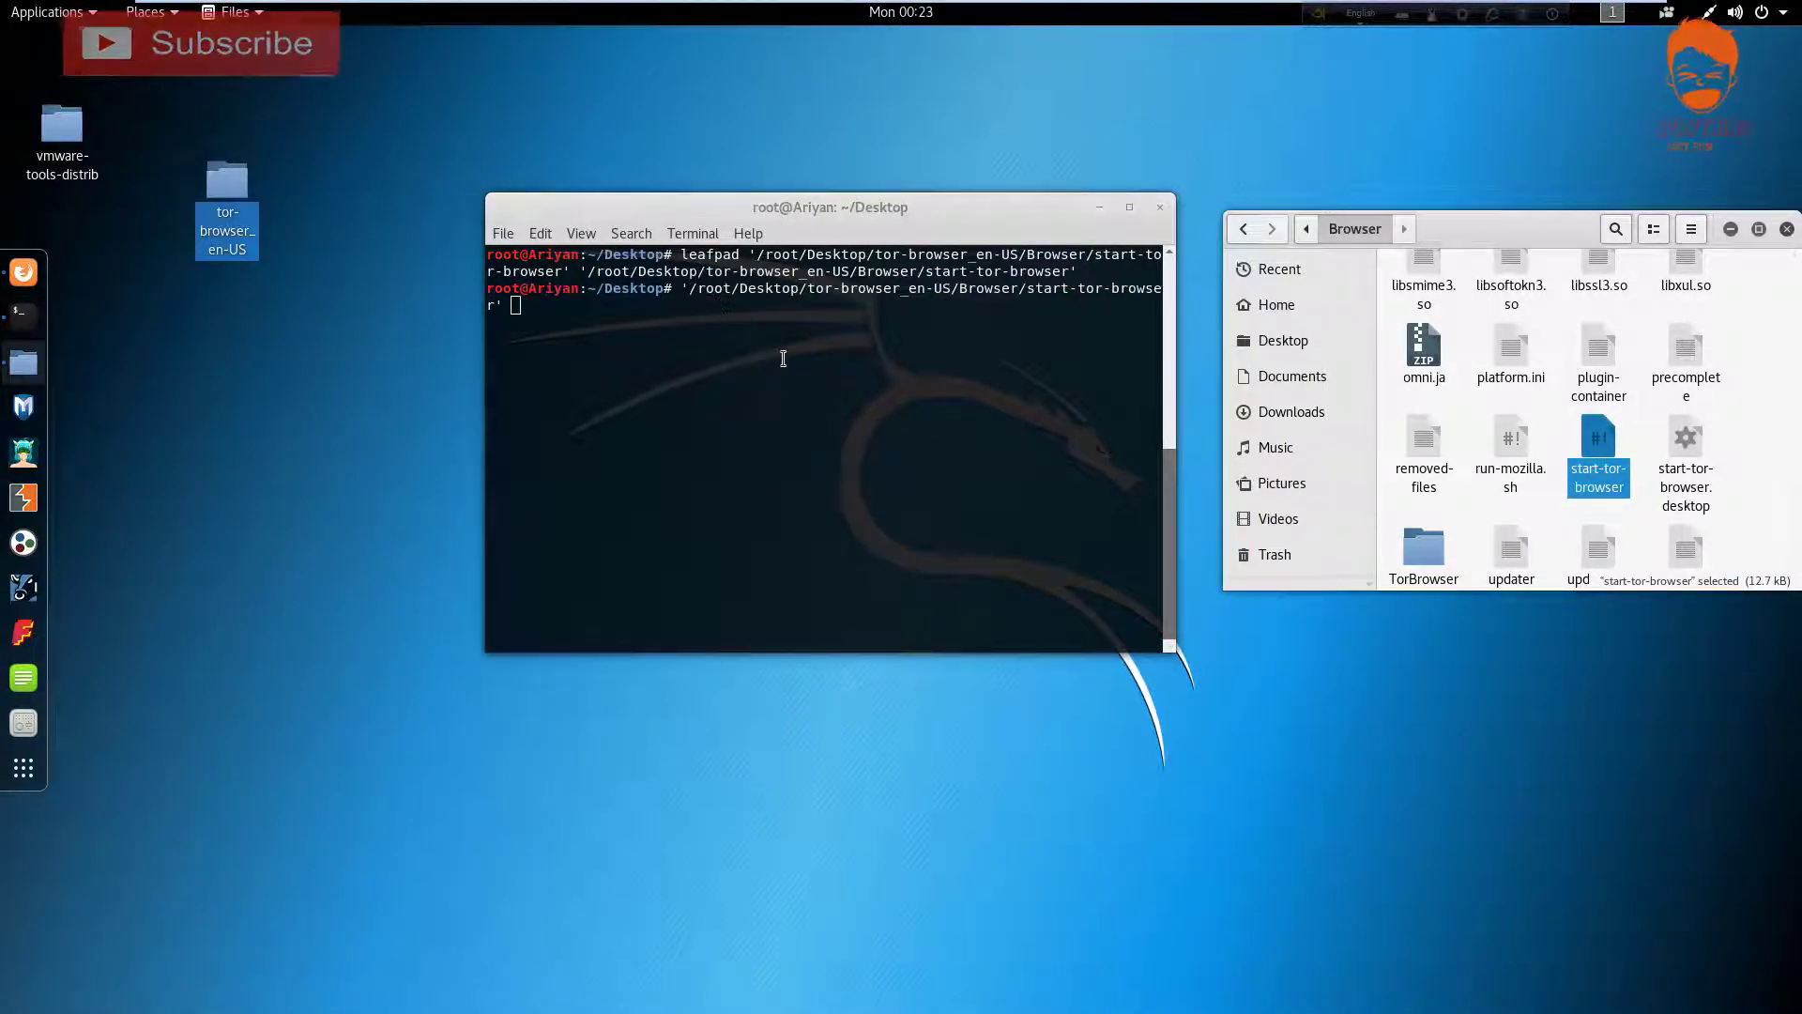
pyautogui.click(518, 306)
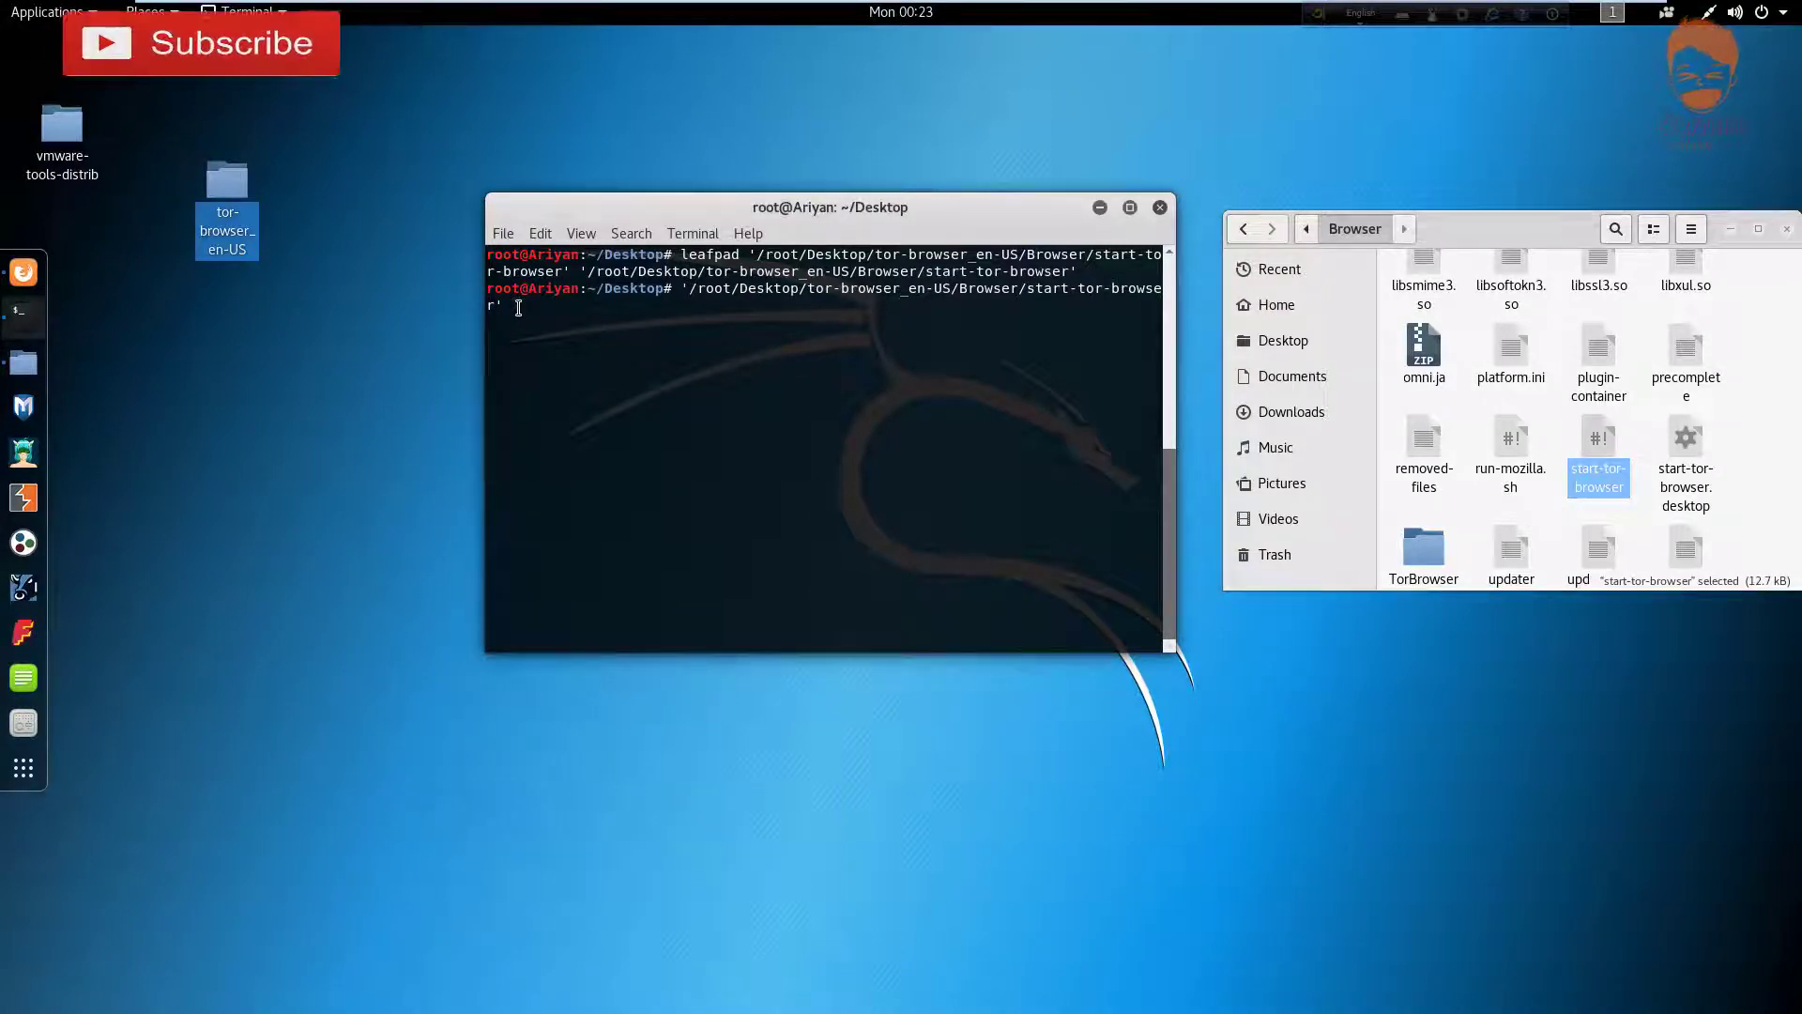
pyautogui.press('Return')
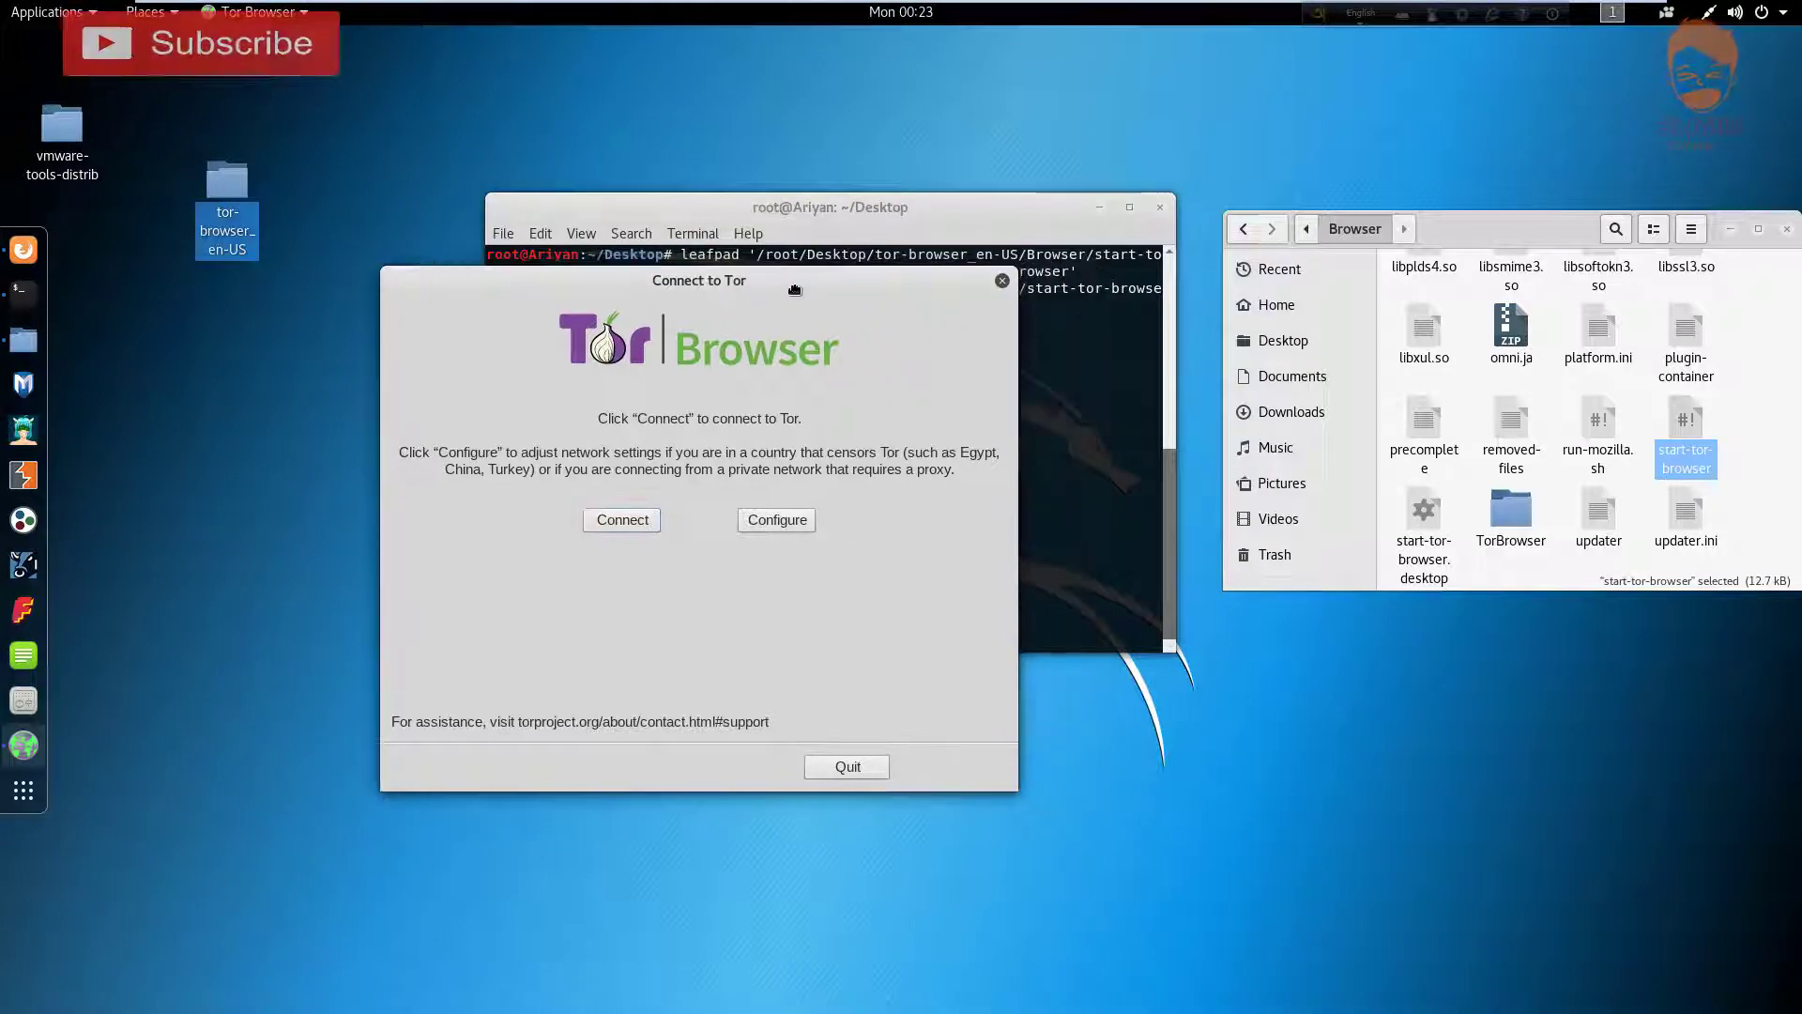
# Move the terminal and Connect to Tor windows apart and connect to the Tor network
pyautogui.moveTo(881, 211); pyautogui.dragTo(1475, 320)
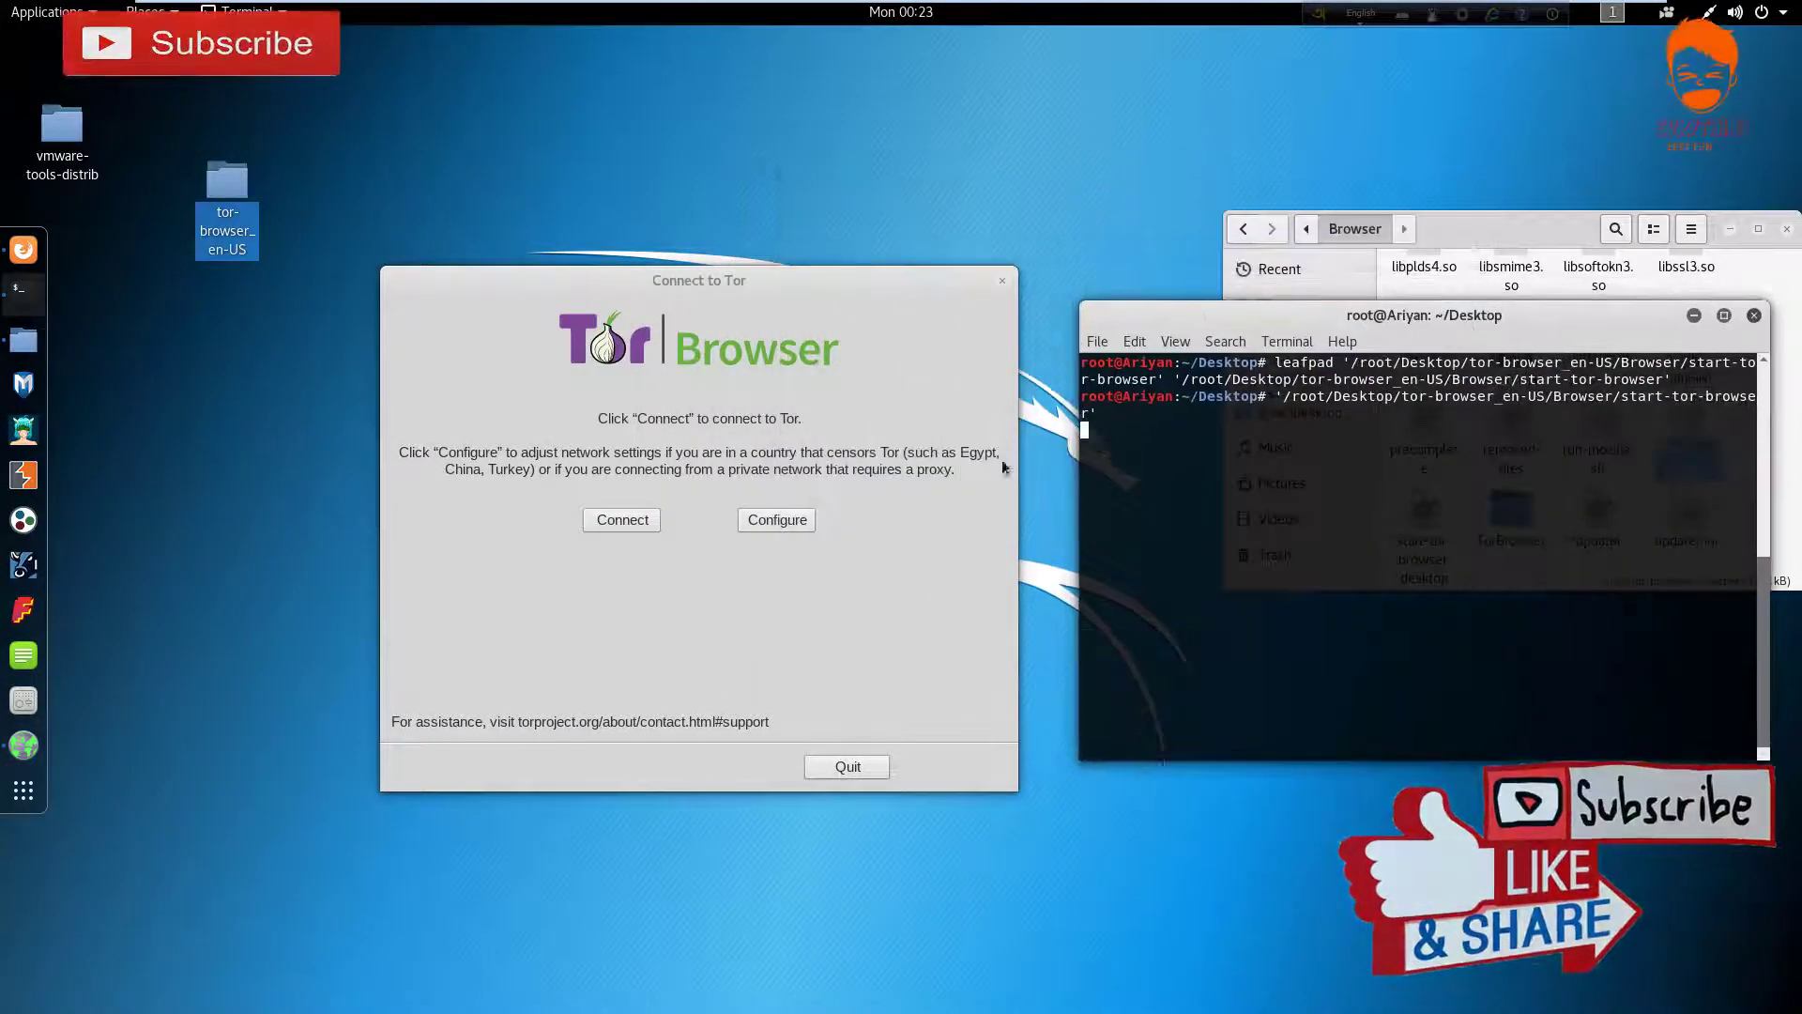
pyautogui.click(700, 282)
pyautogui.moveTo(1249, 311)
pyautogui.mouseDown()
pyautogui.moveTo(1115, 313)
pyautogui.moveTo(1217, 323)
pyautogui.mouseUp()
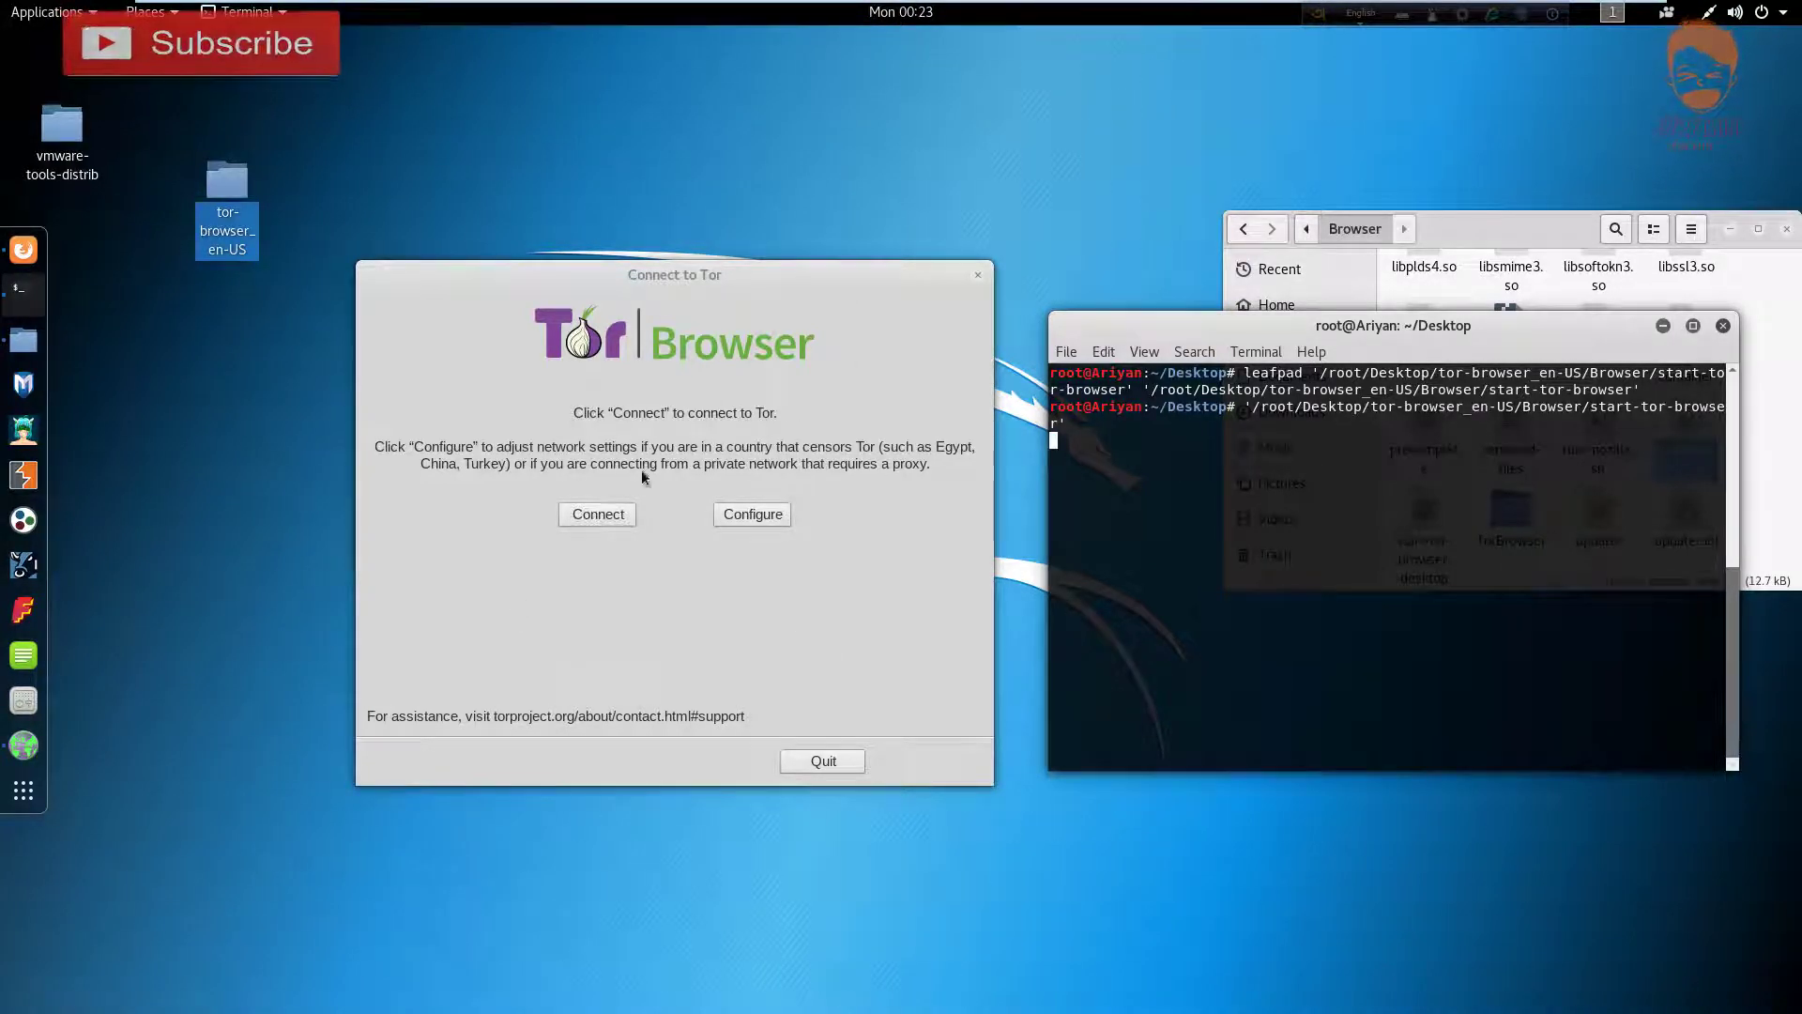
pyautogui.click(593, 517)
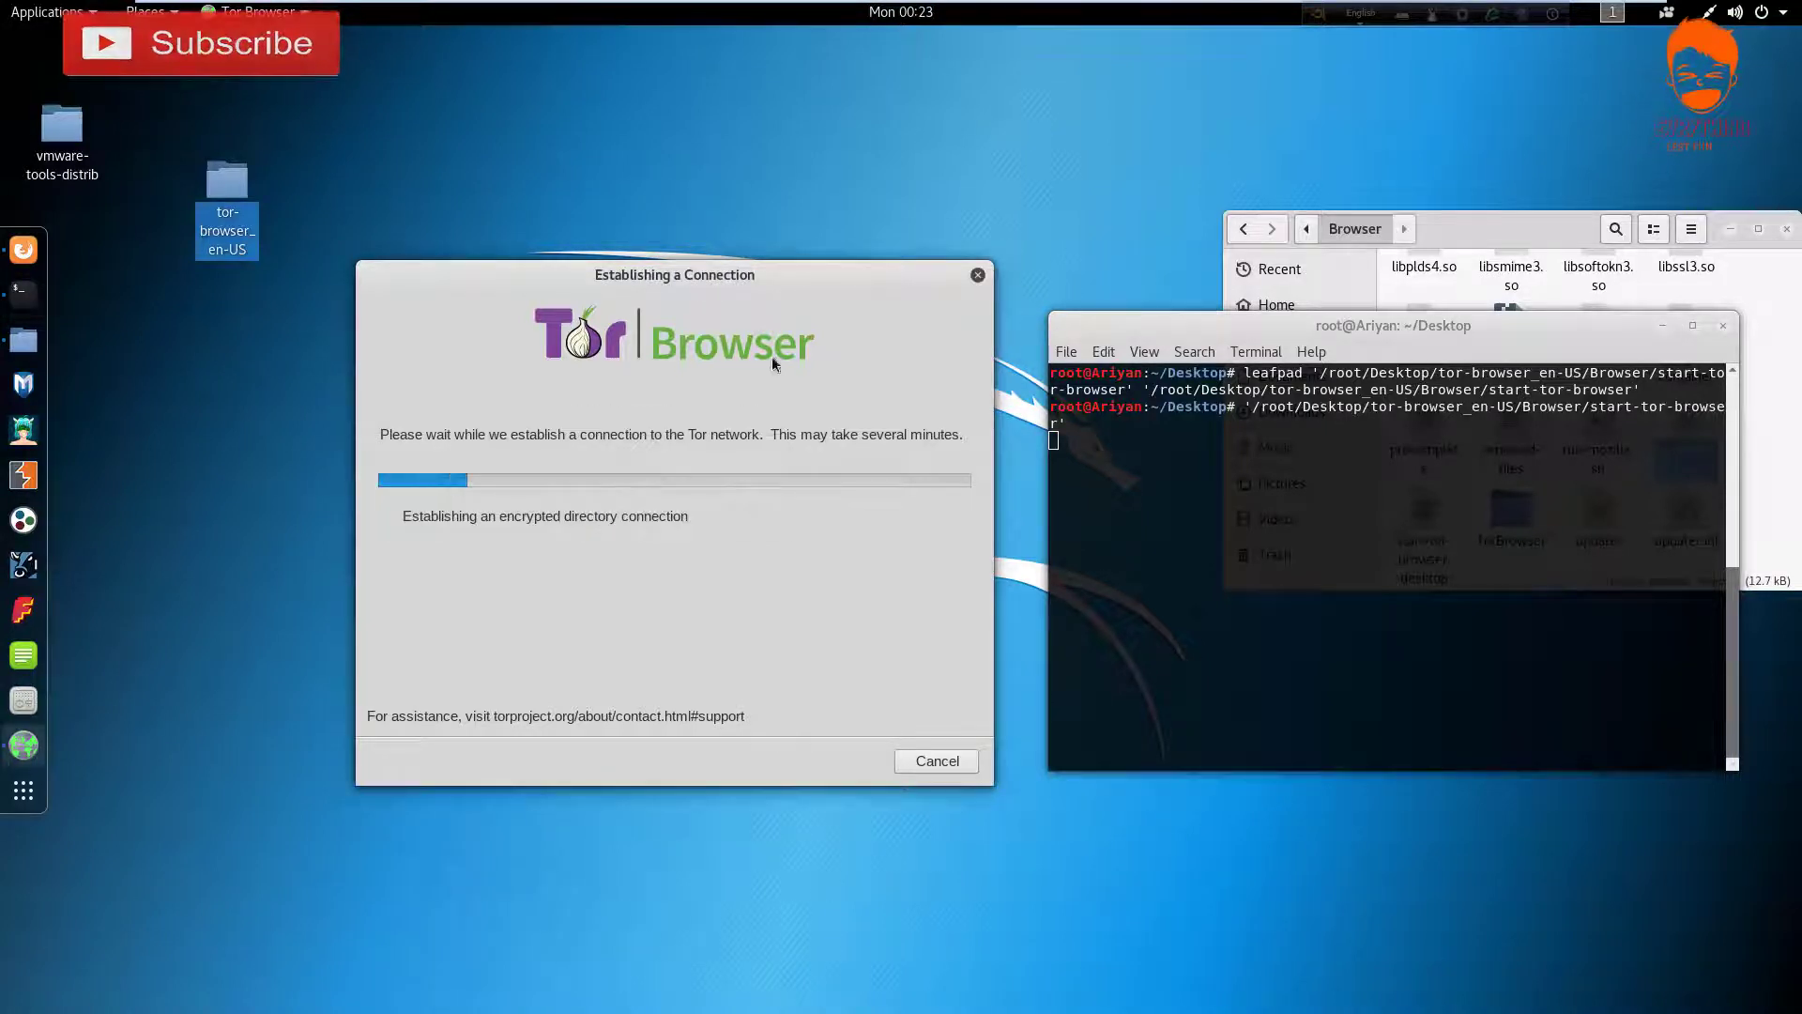
# Minimize the terminal, close the Browser folder window and reposition the Establishing a Connection window
pyautogui.moveTo(738, 278); pyautogui.dragTo(733, 232)
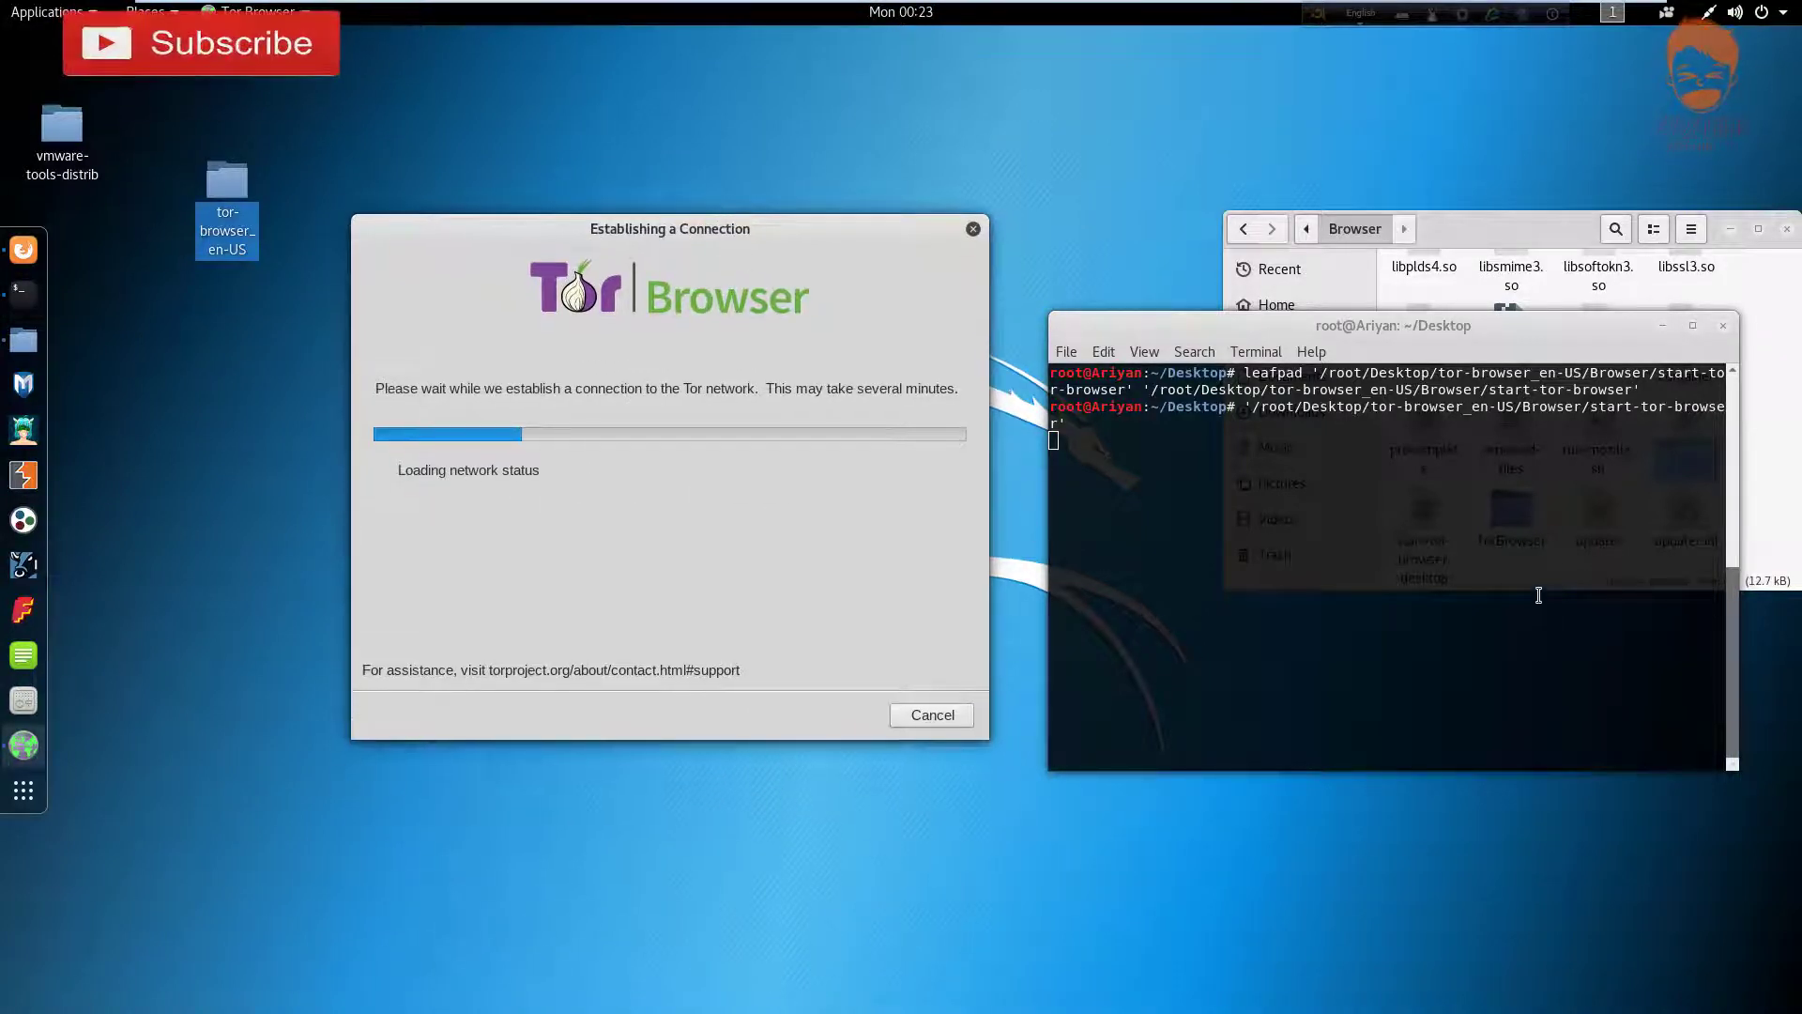
pyautogui.click(1662, 325)
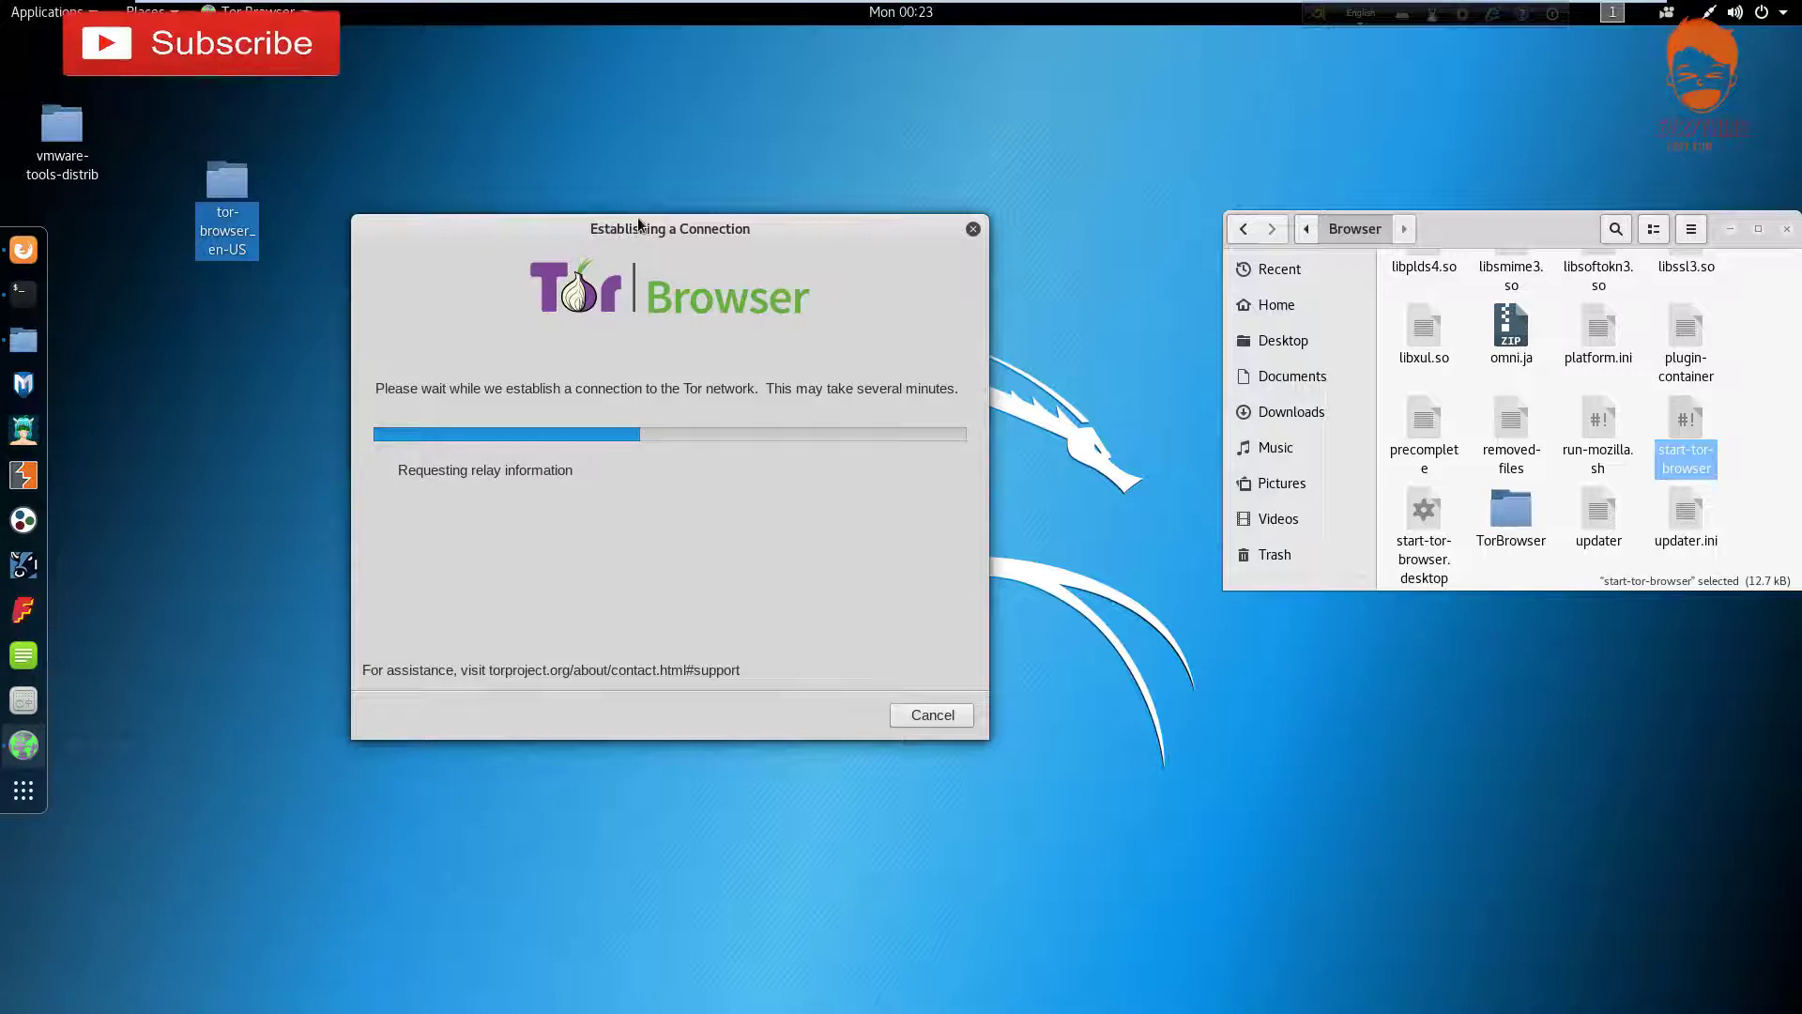
pyautogui.moveTo(639, 234); pyautogui.dragTo(732, 247)
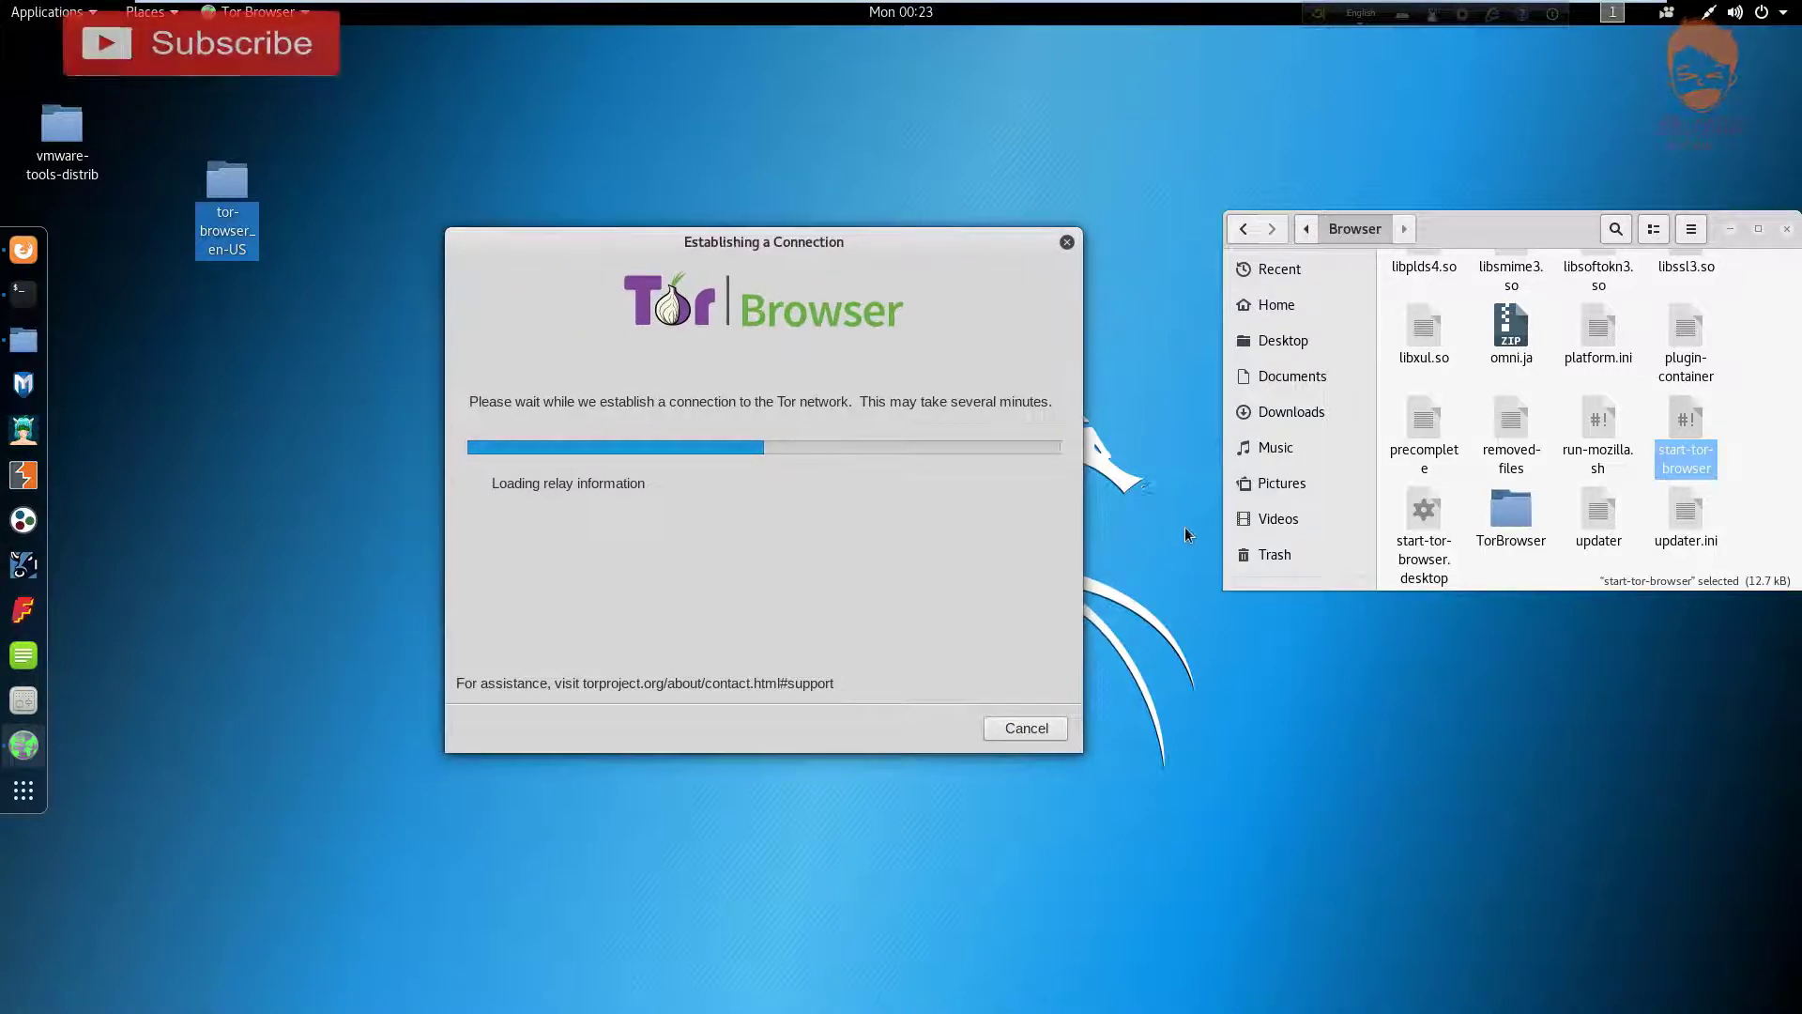
pyautogui.moveTo(1530, 230); pyautogui.dragTo(1434, 233)
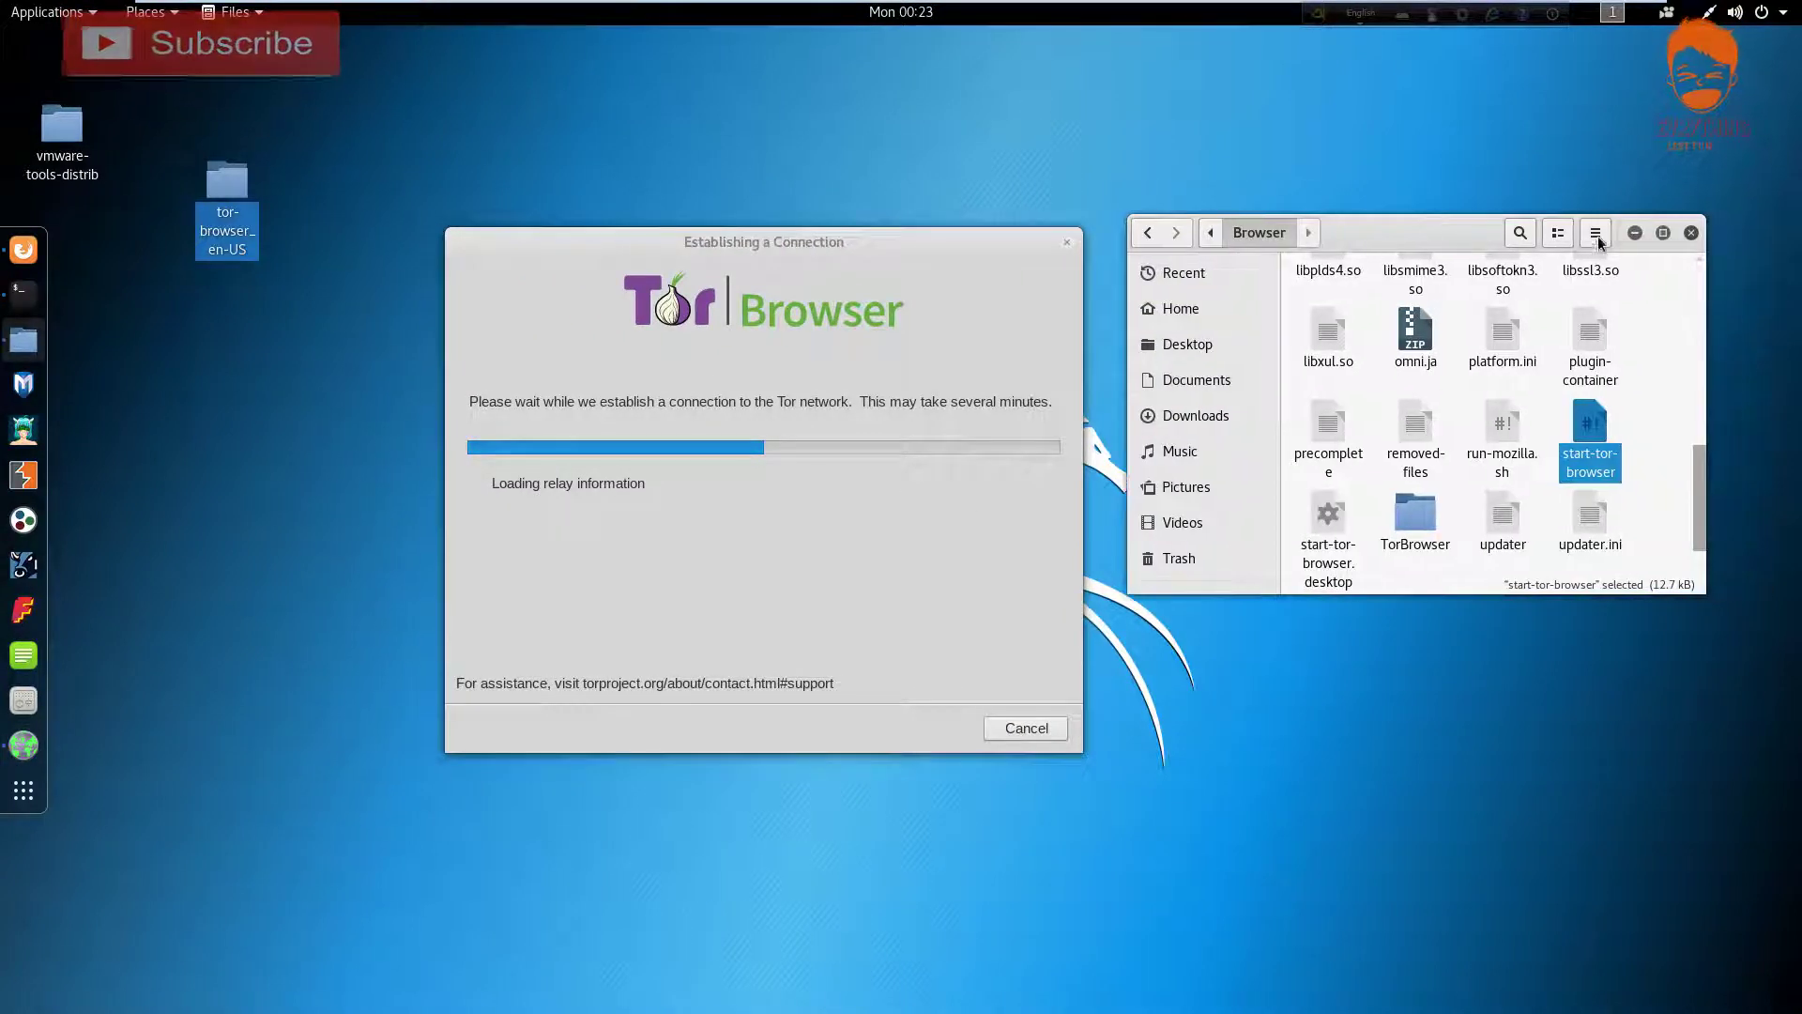
pyautogui.click(1695, 233)
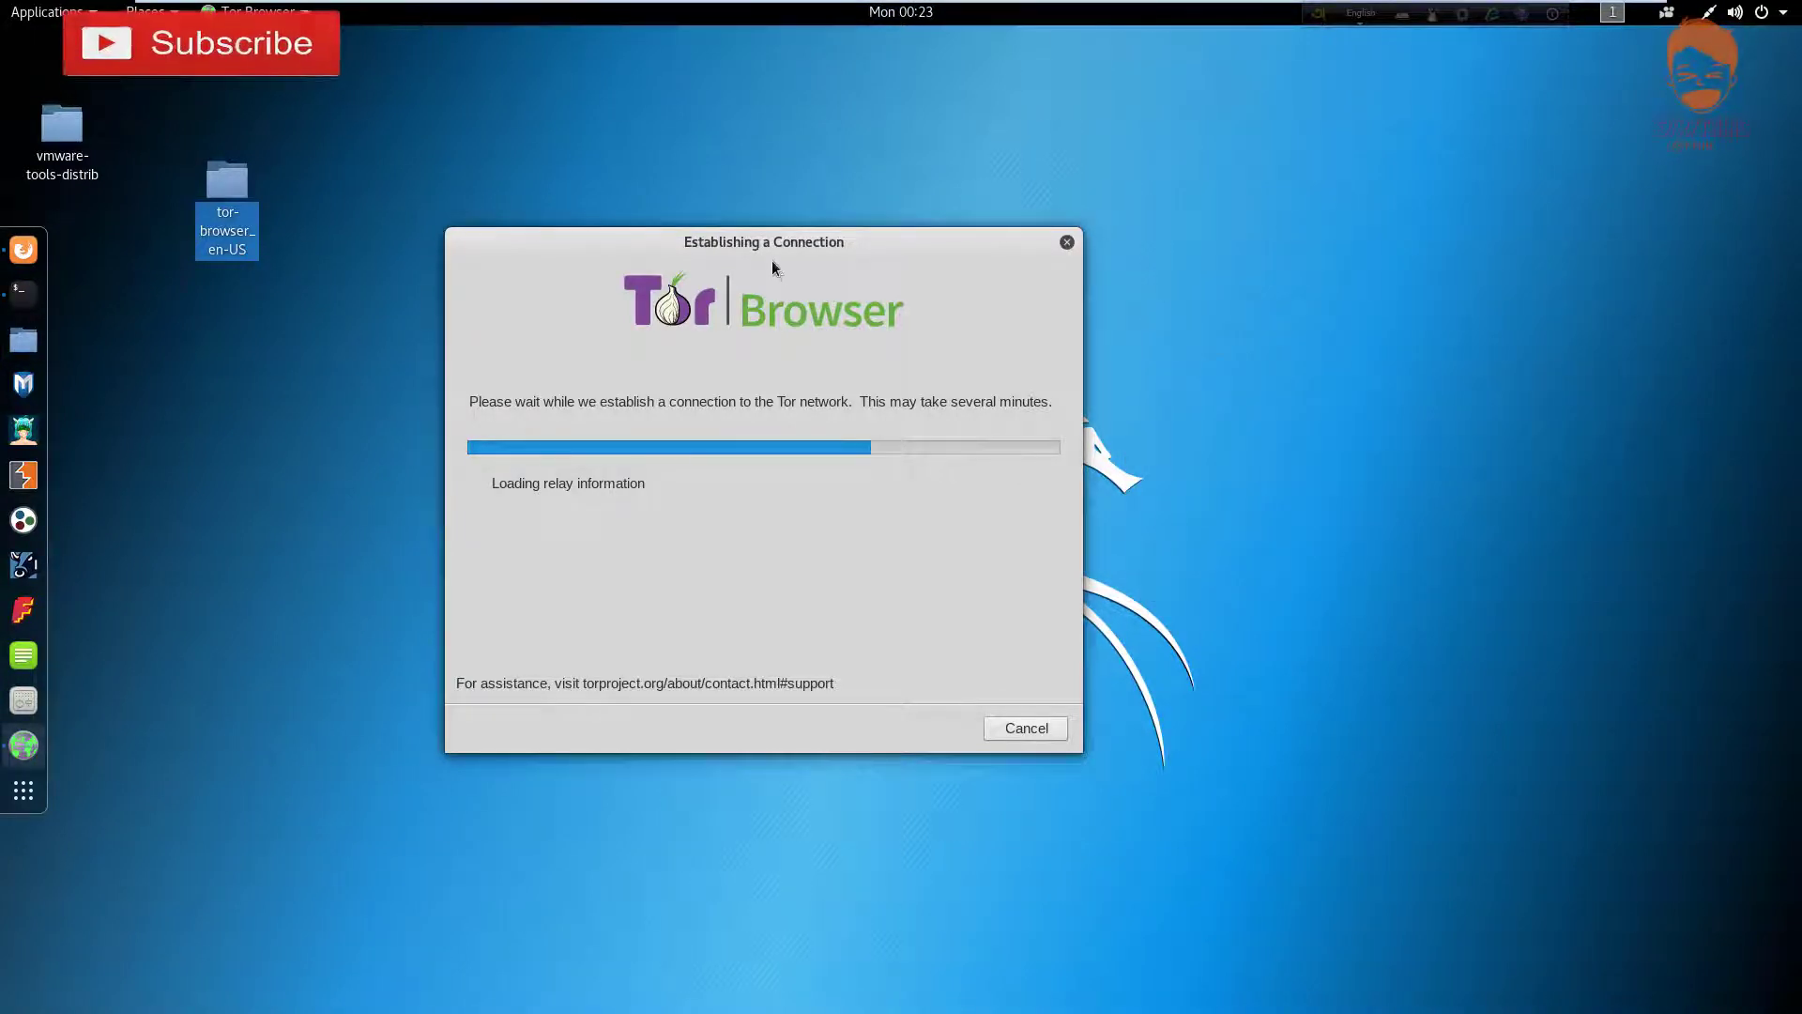
pyautogui.moveTo(699, 249); pyautogui.dragTo(777, 275)
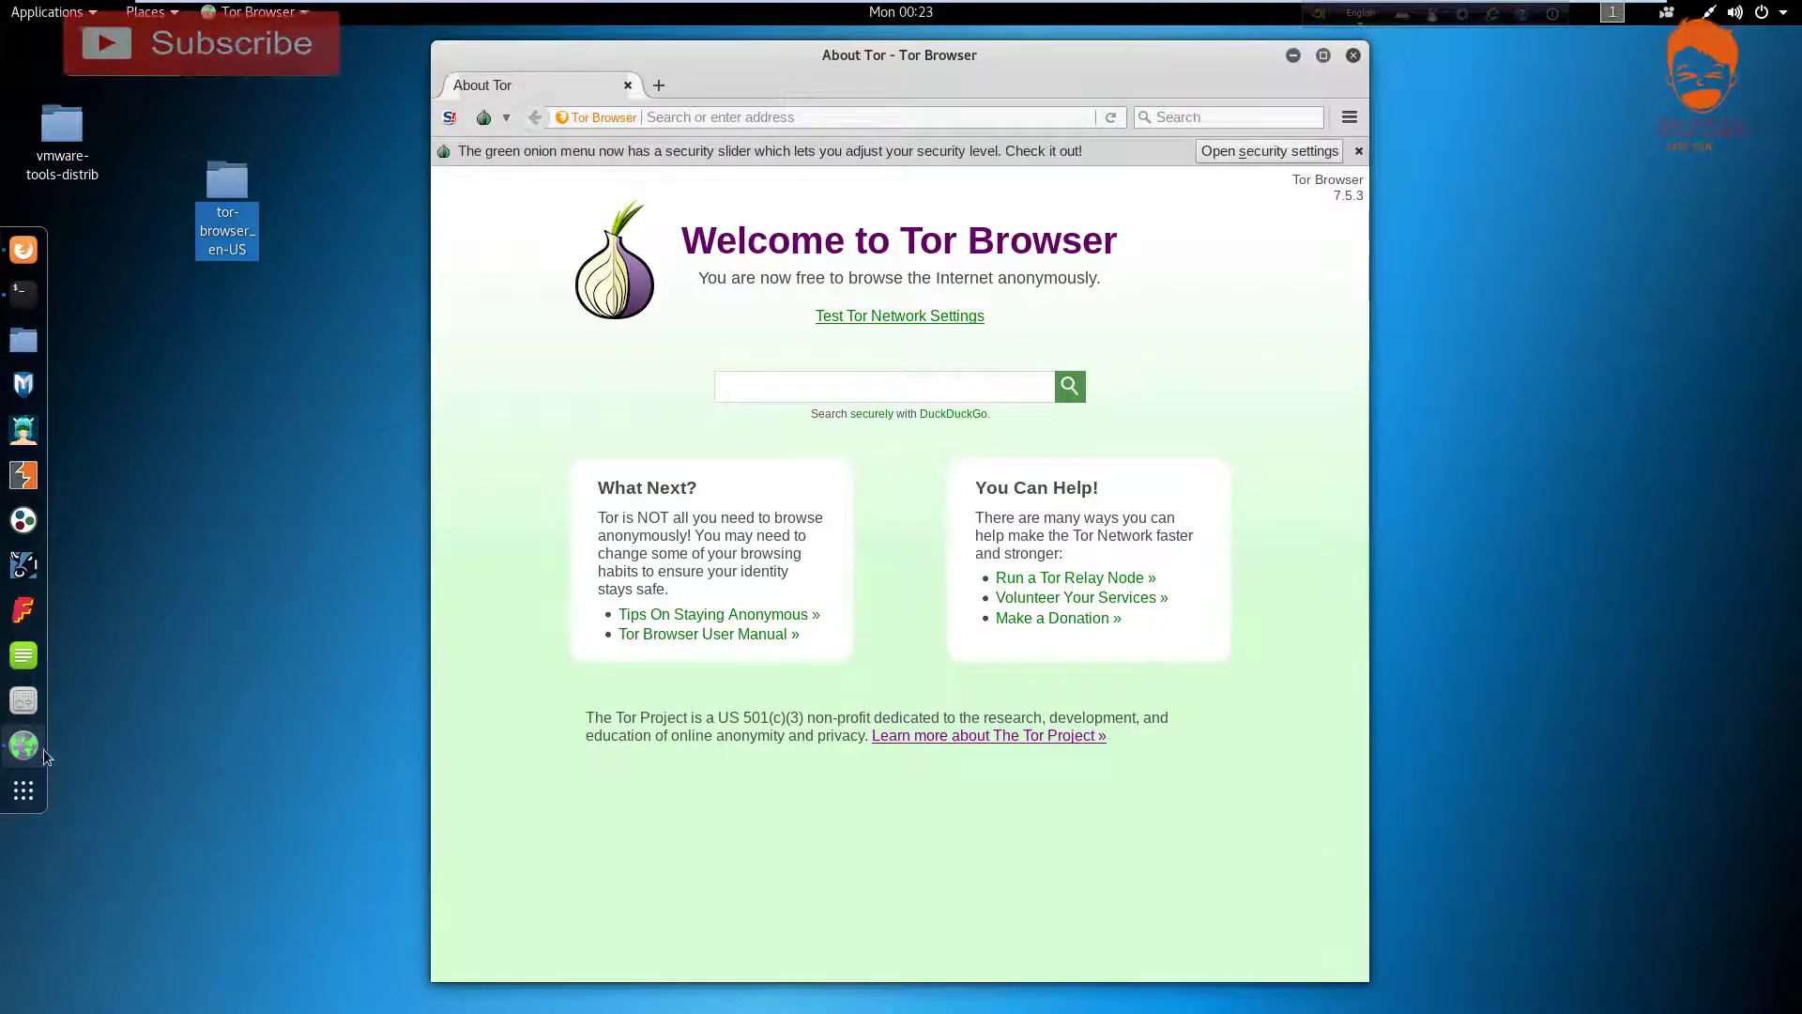
pyautogui.click(20, 299)
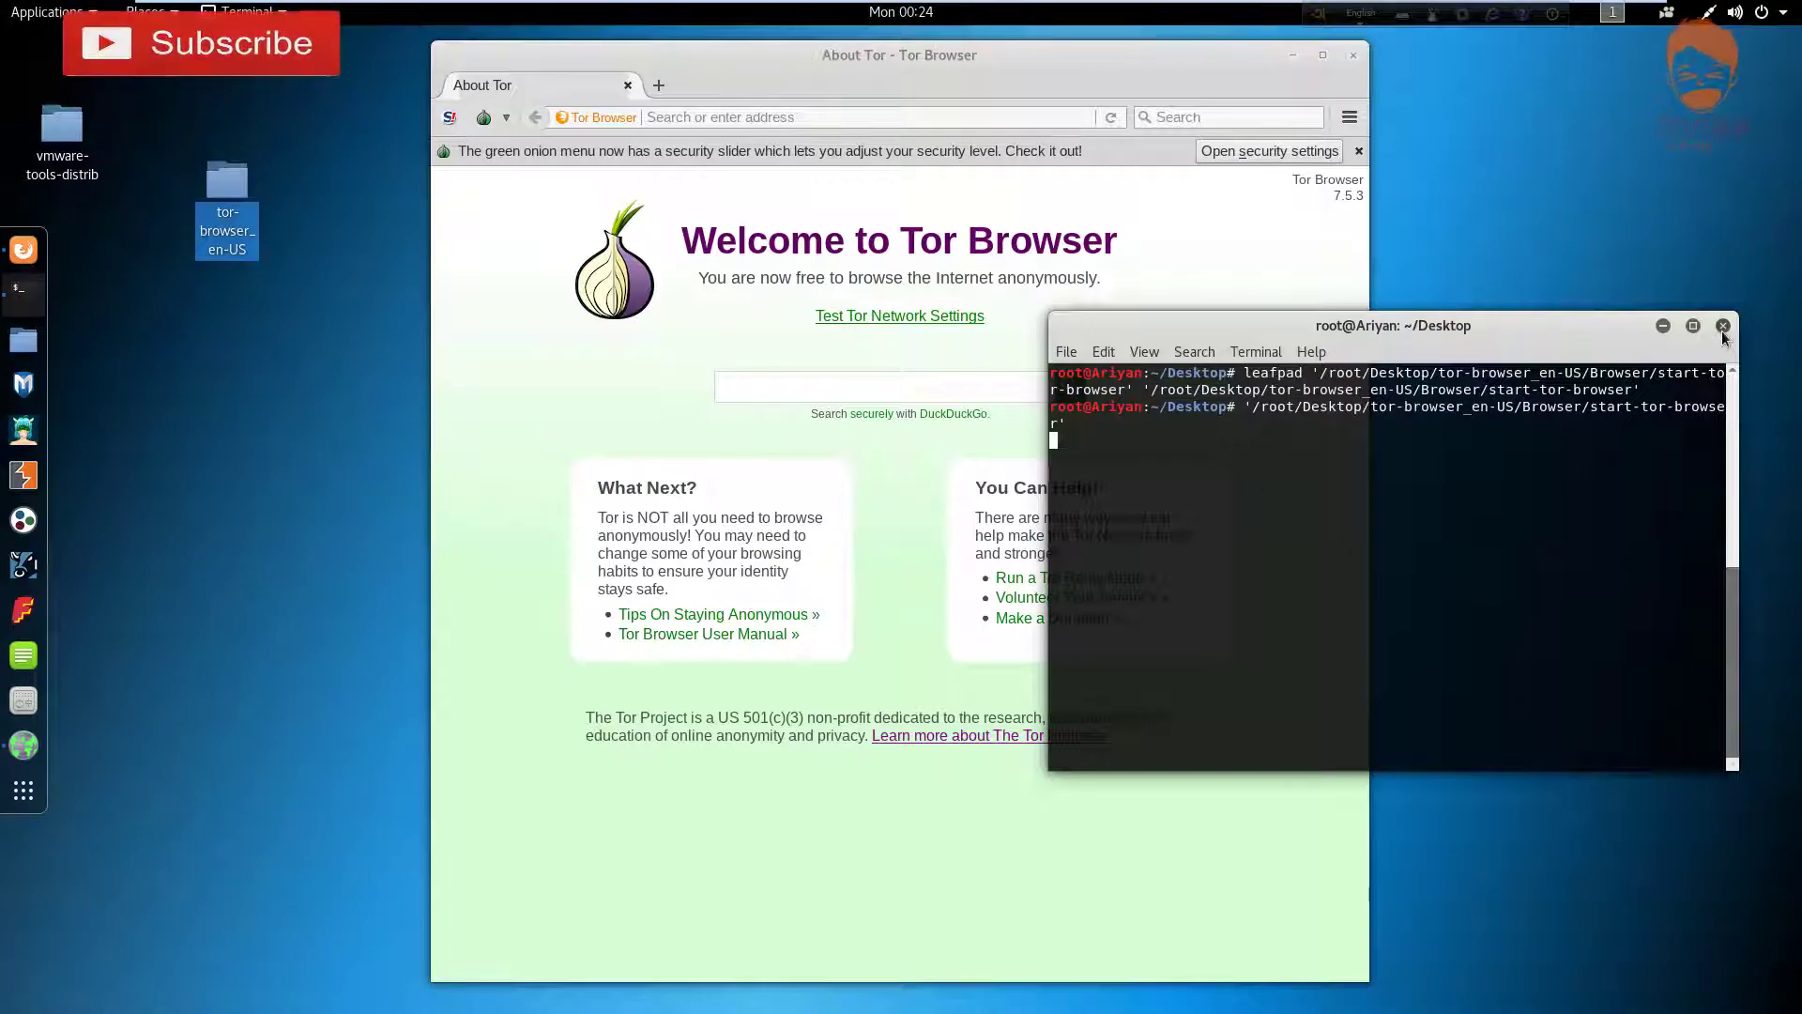
pyautogui.click(1665, 327)
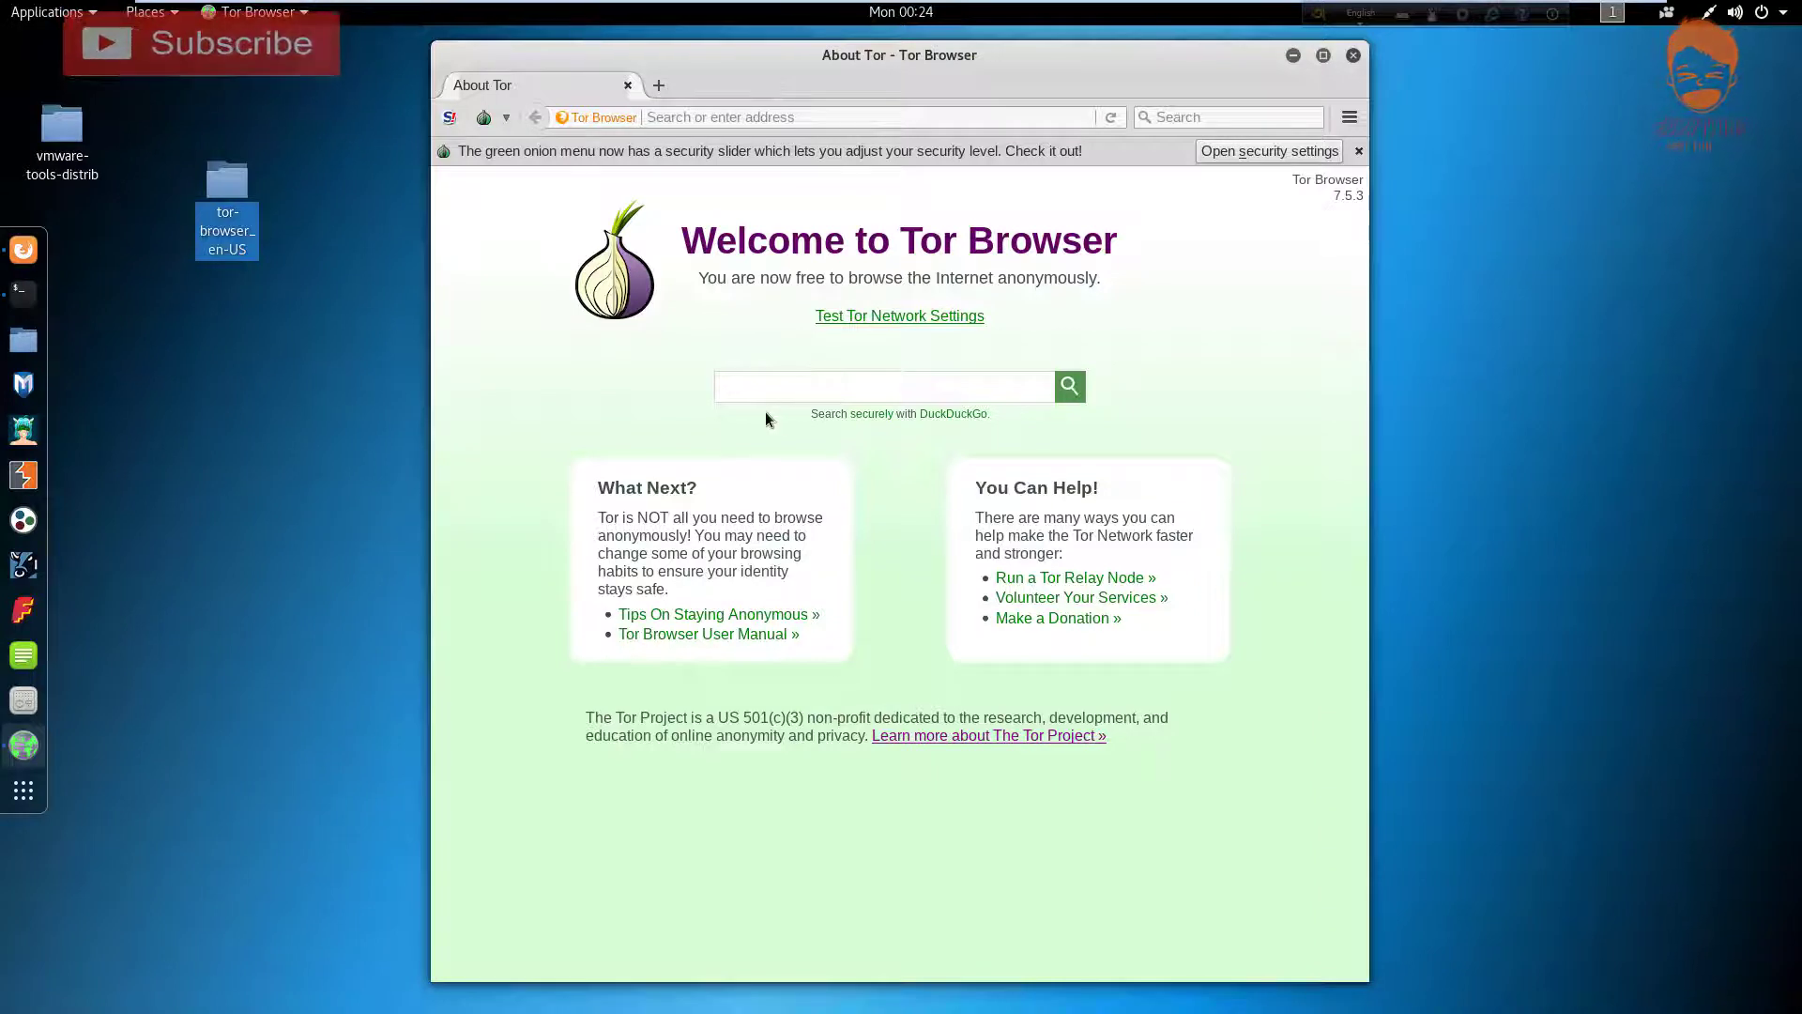
pyautogui.click(707, 116)
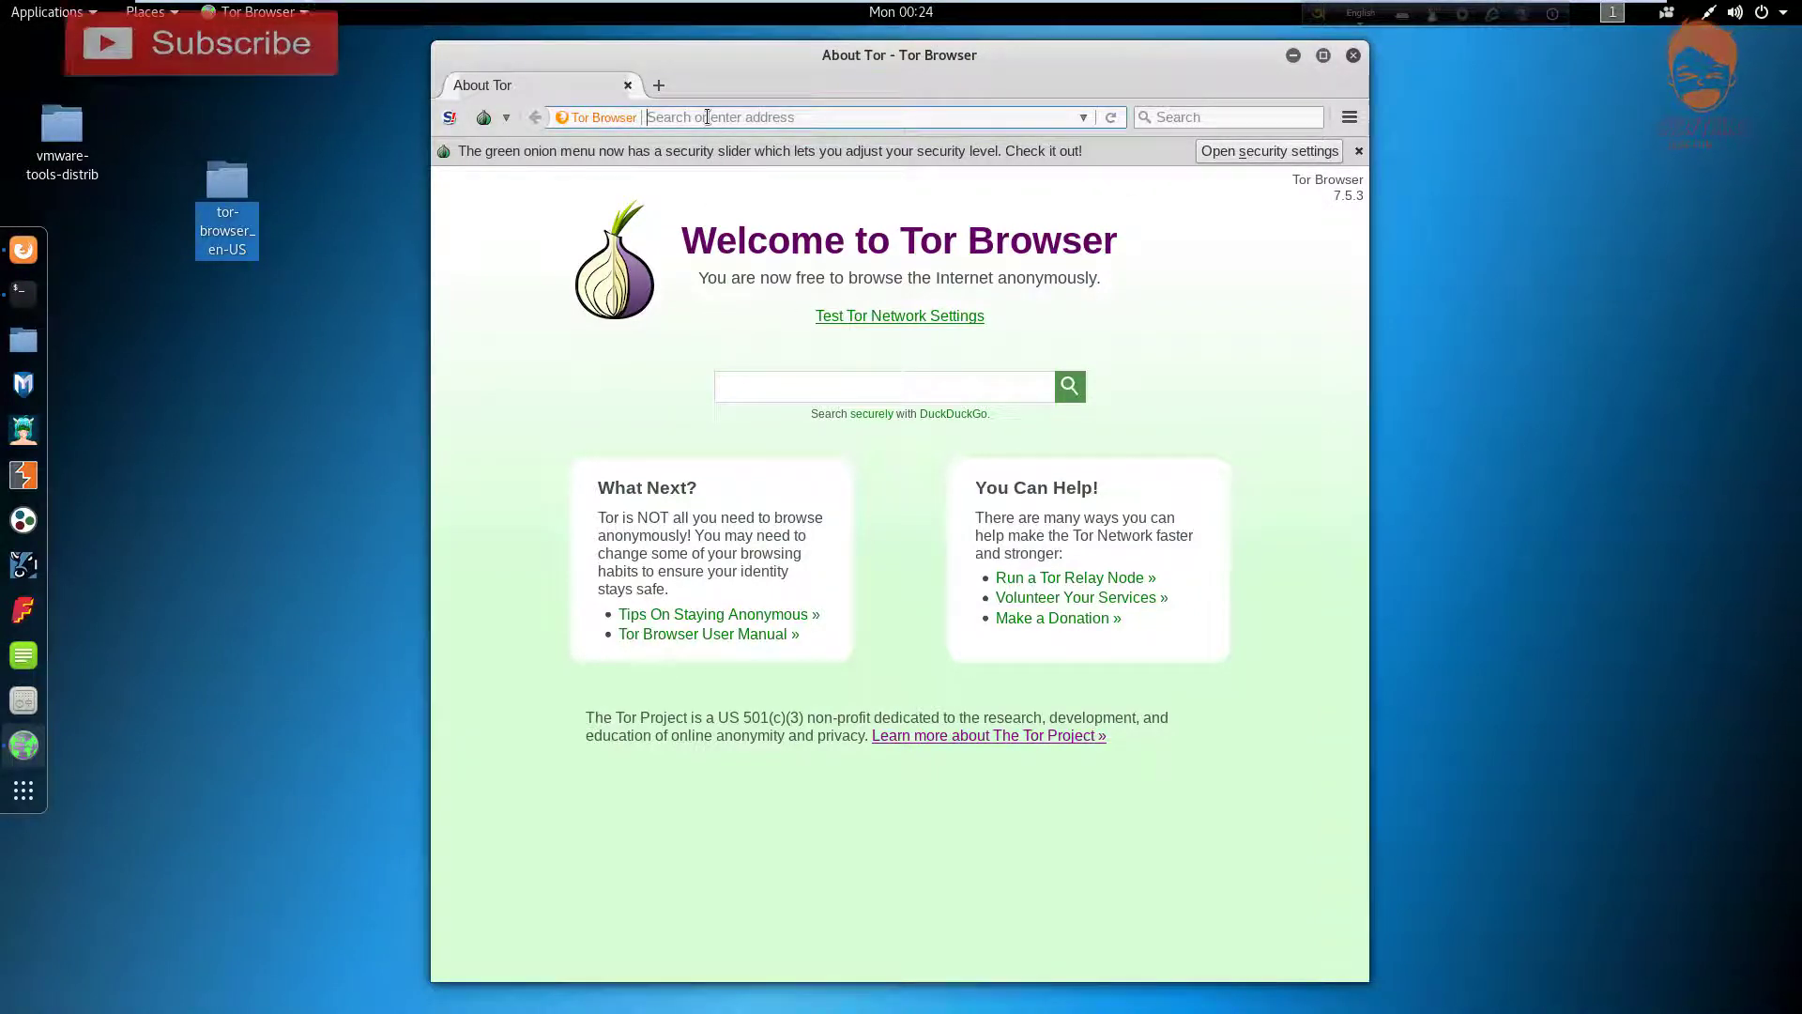
pyautogui.click(1397, 368)
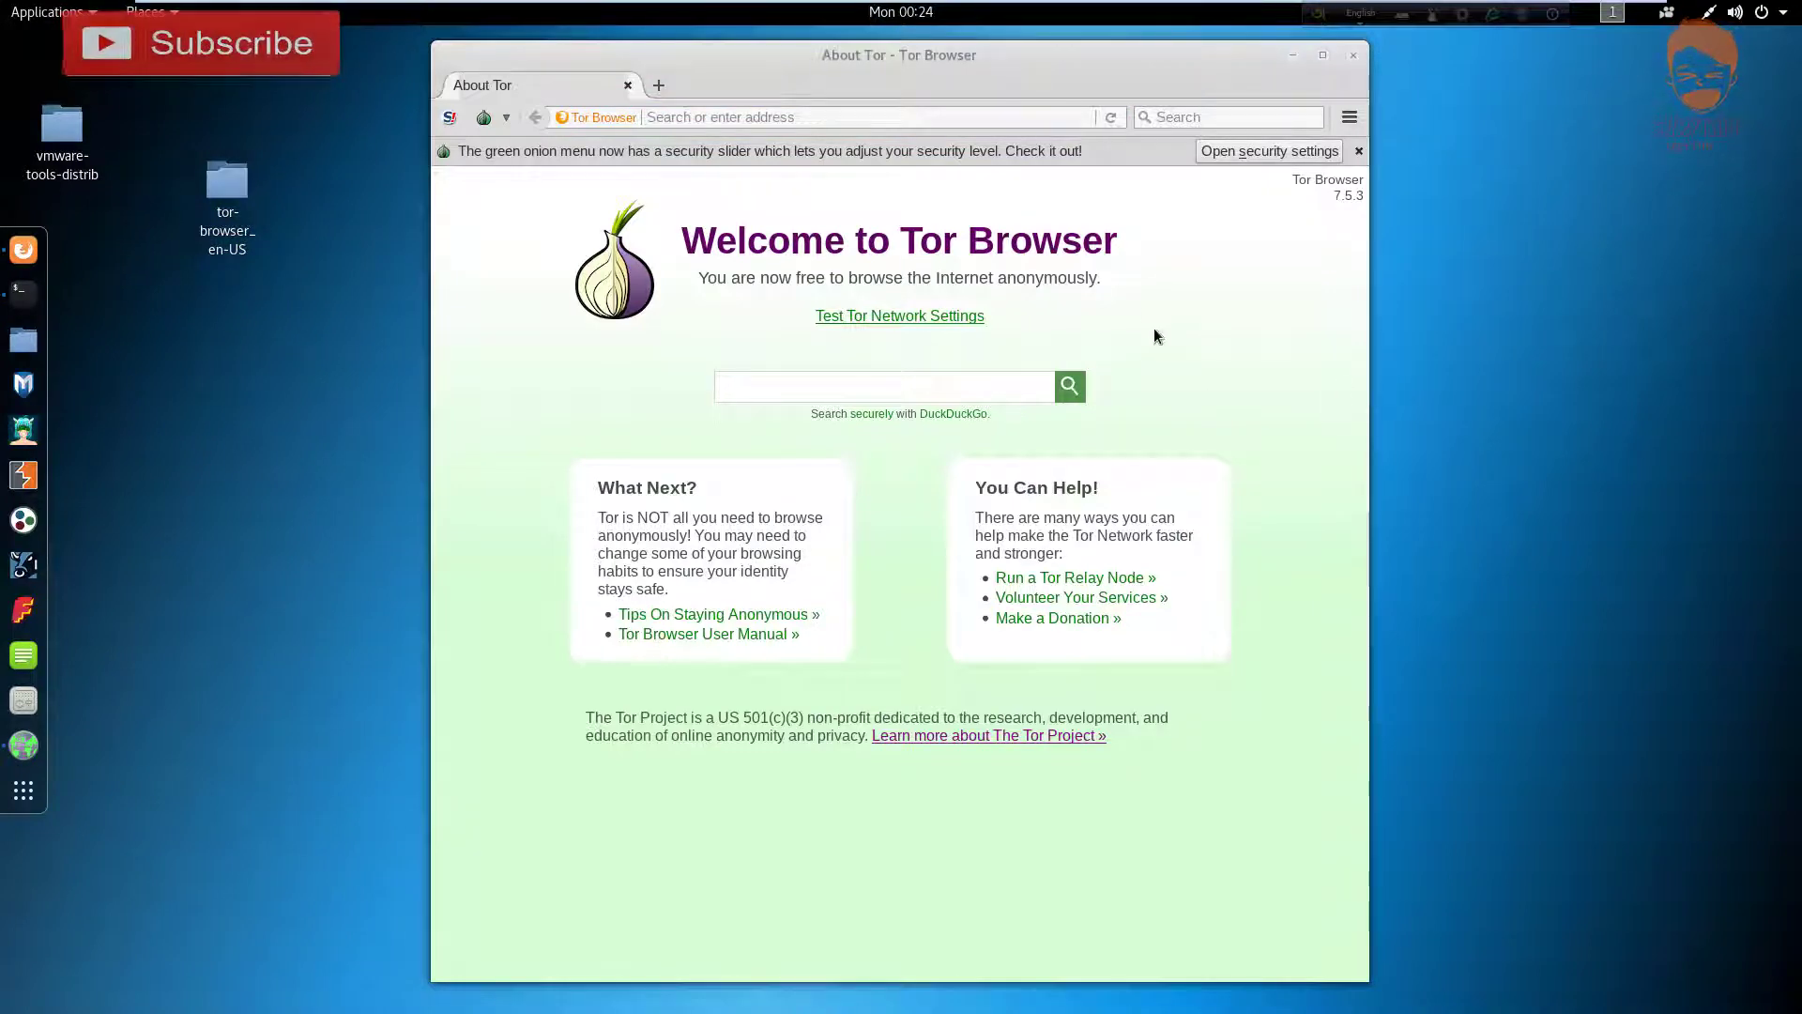
# Reposition the Tor Browser window slightly and search DuckDuckGo for 'google' from the welcome page
pyautogui.moveTo(988, 54); pyautogui.dragTo(993, 39)
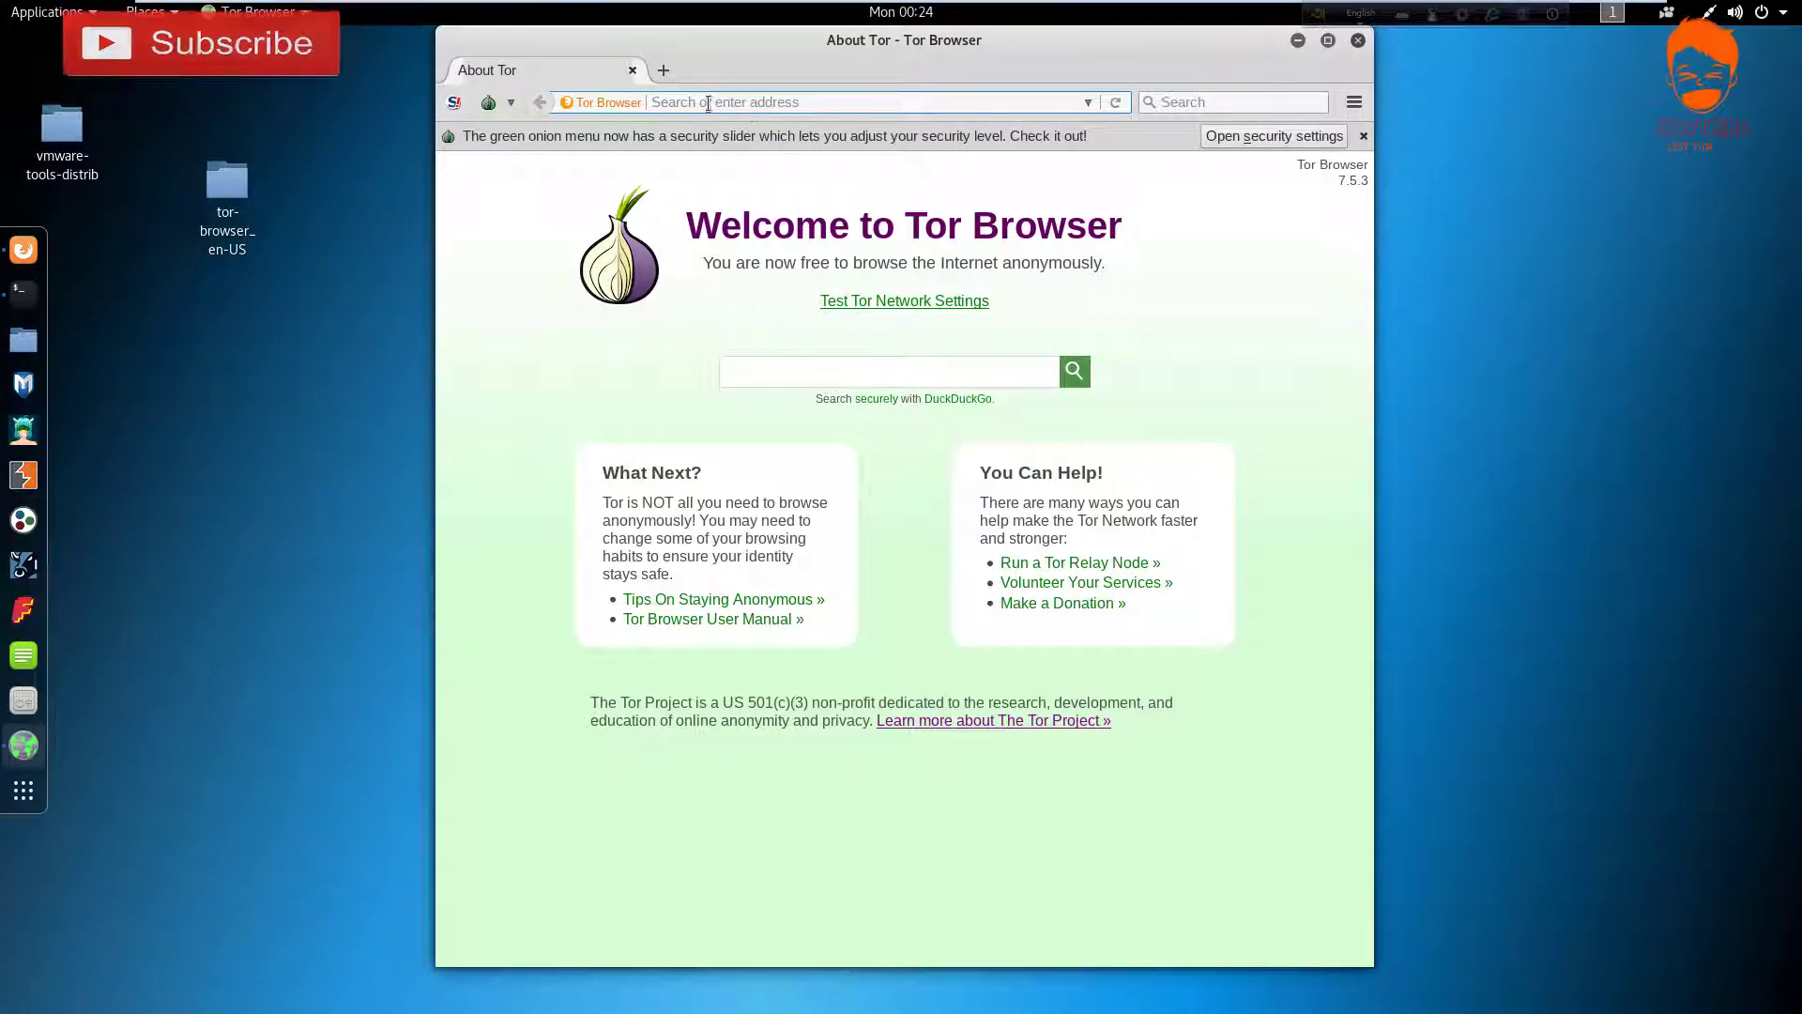
pyautogui.click(843, 375)
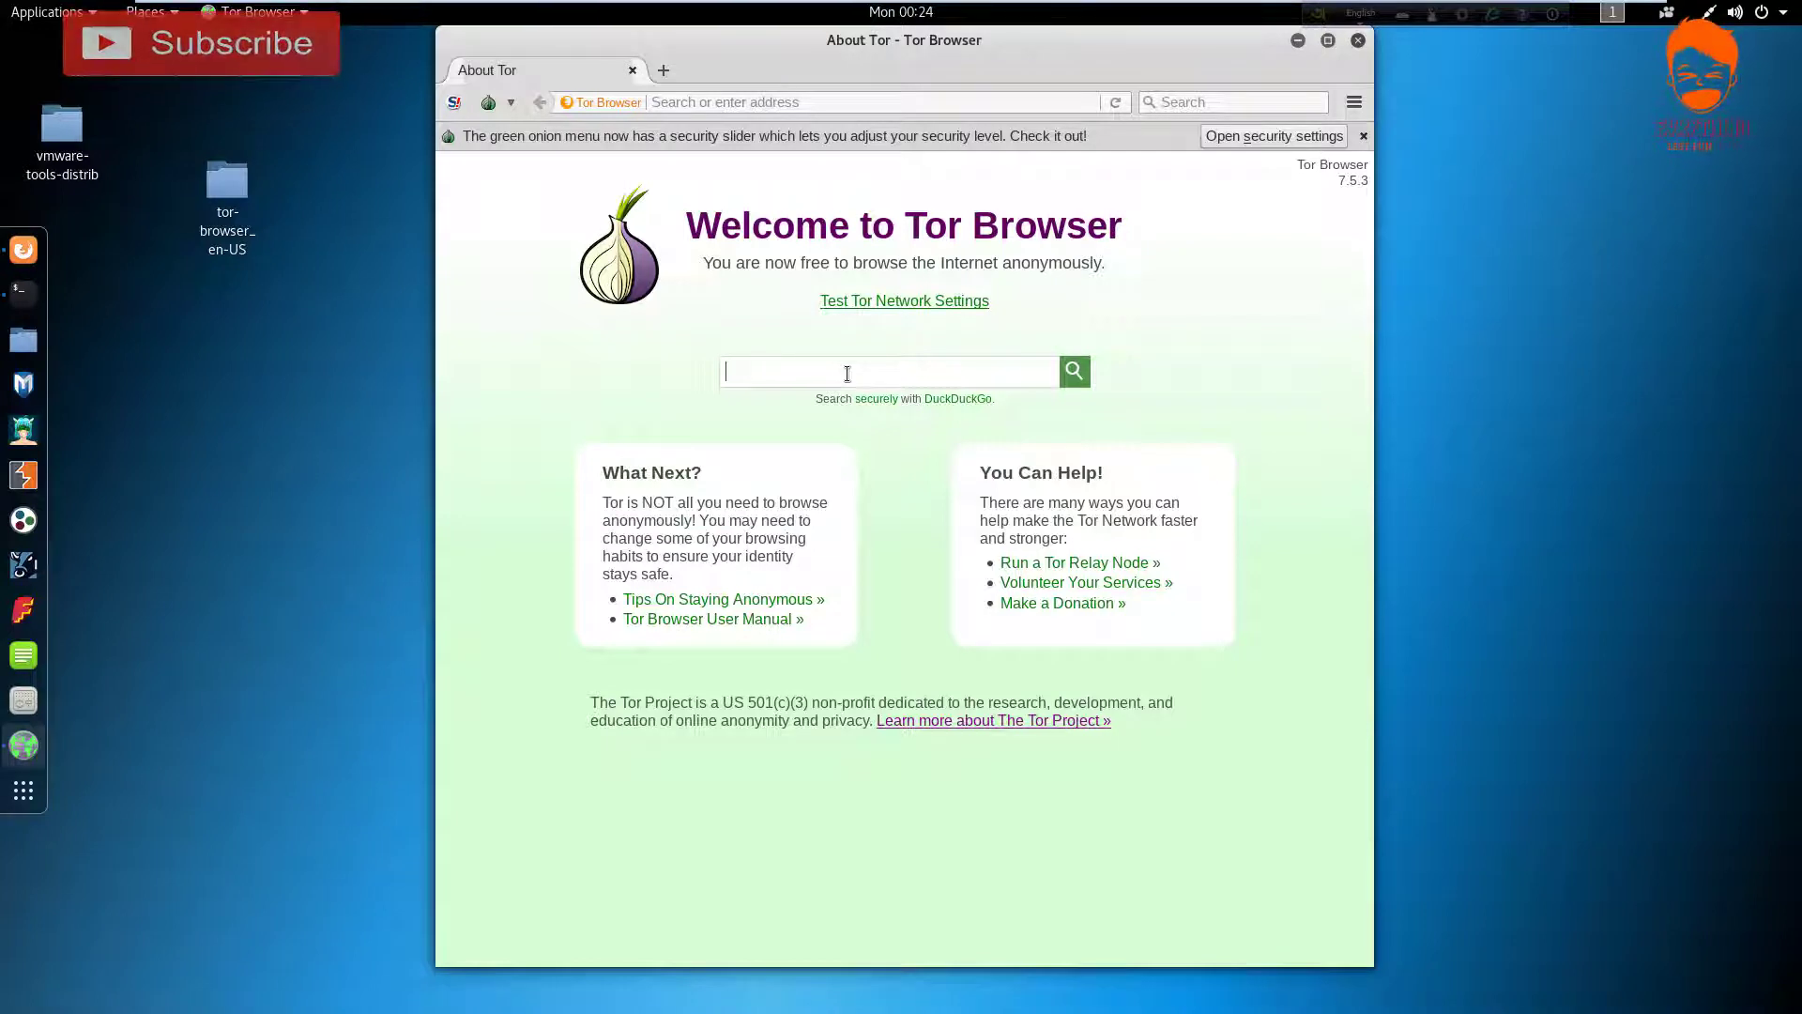
pyautogui.write('goo')
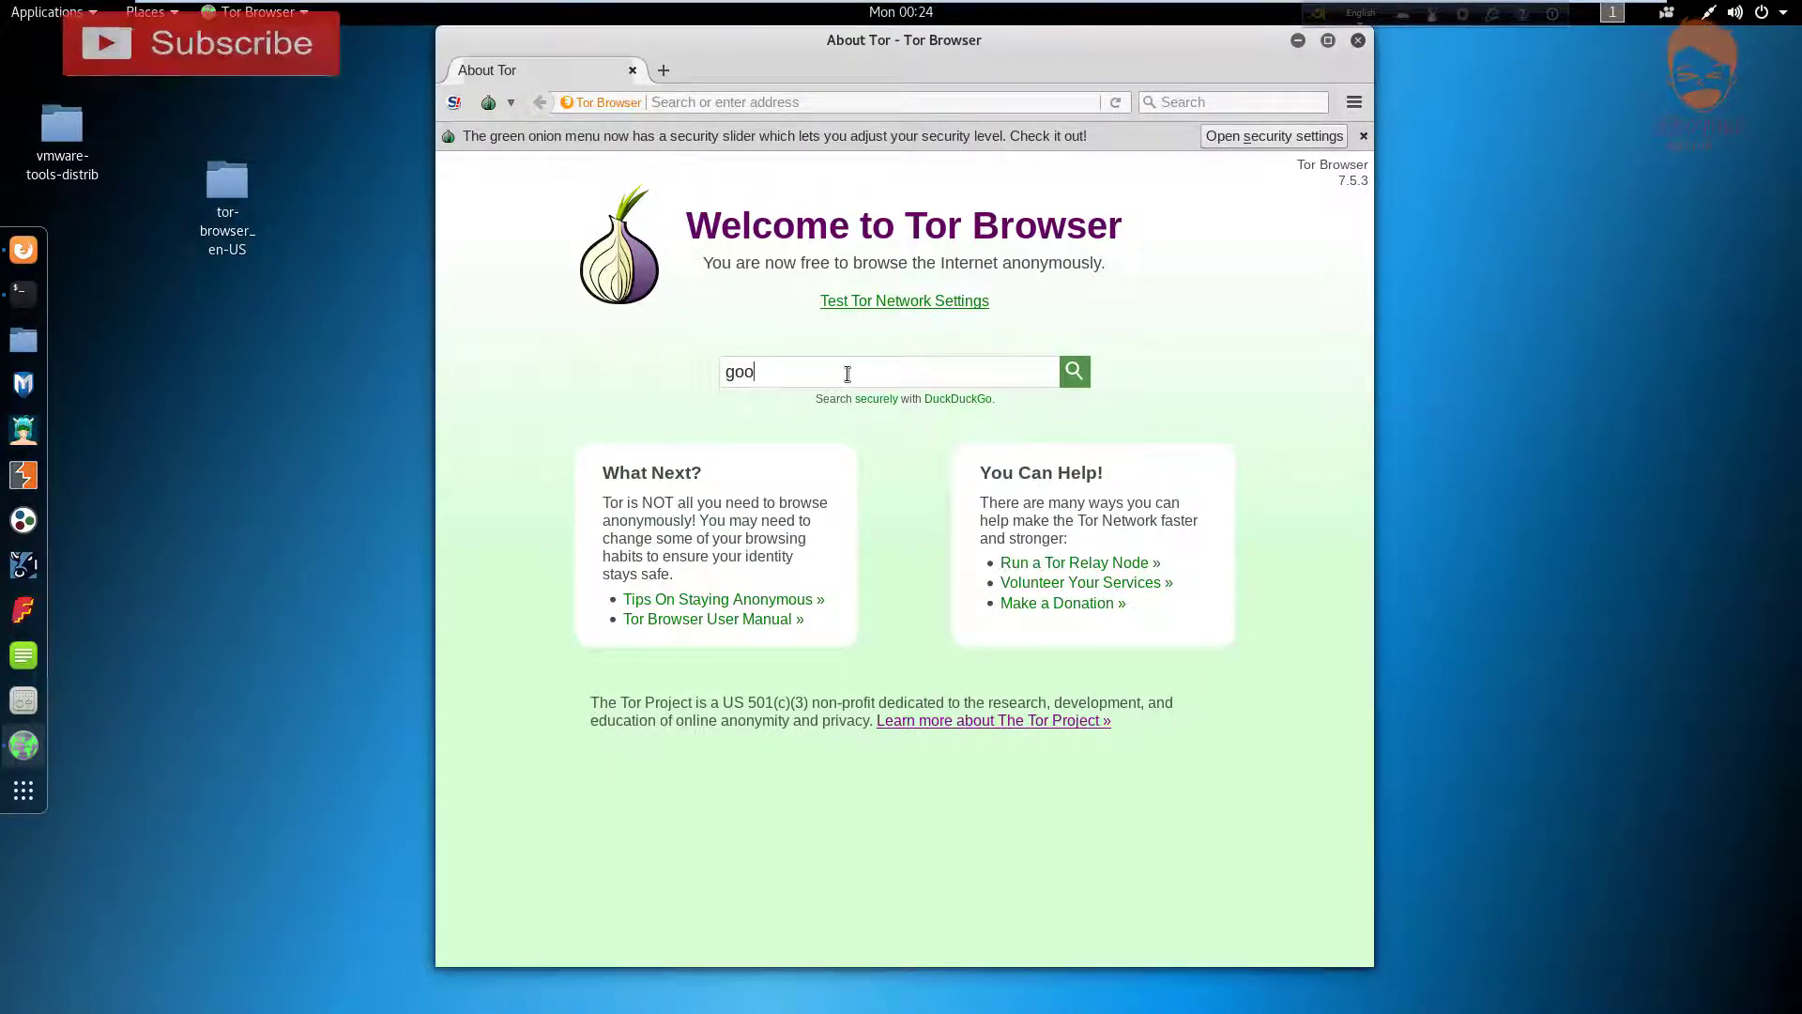
pyautogui.write('gle')
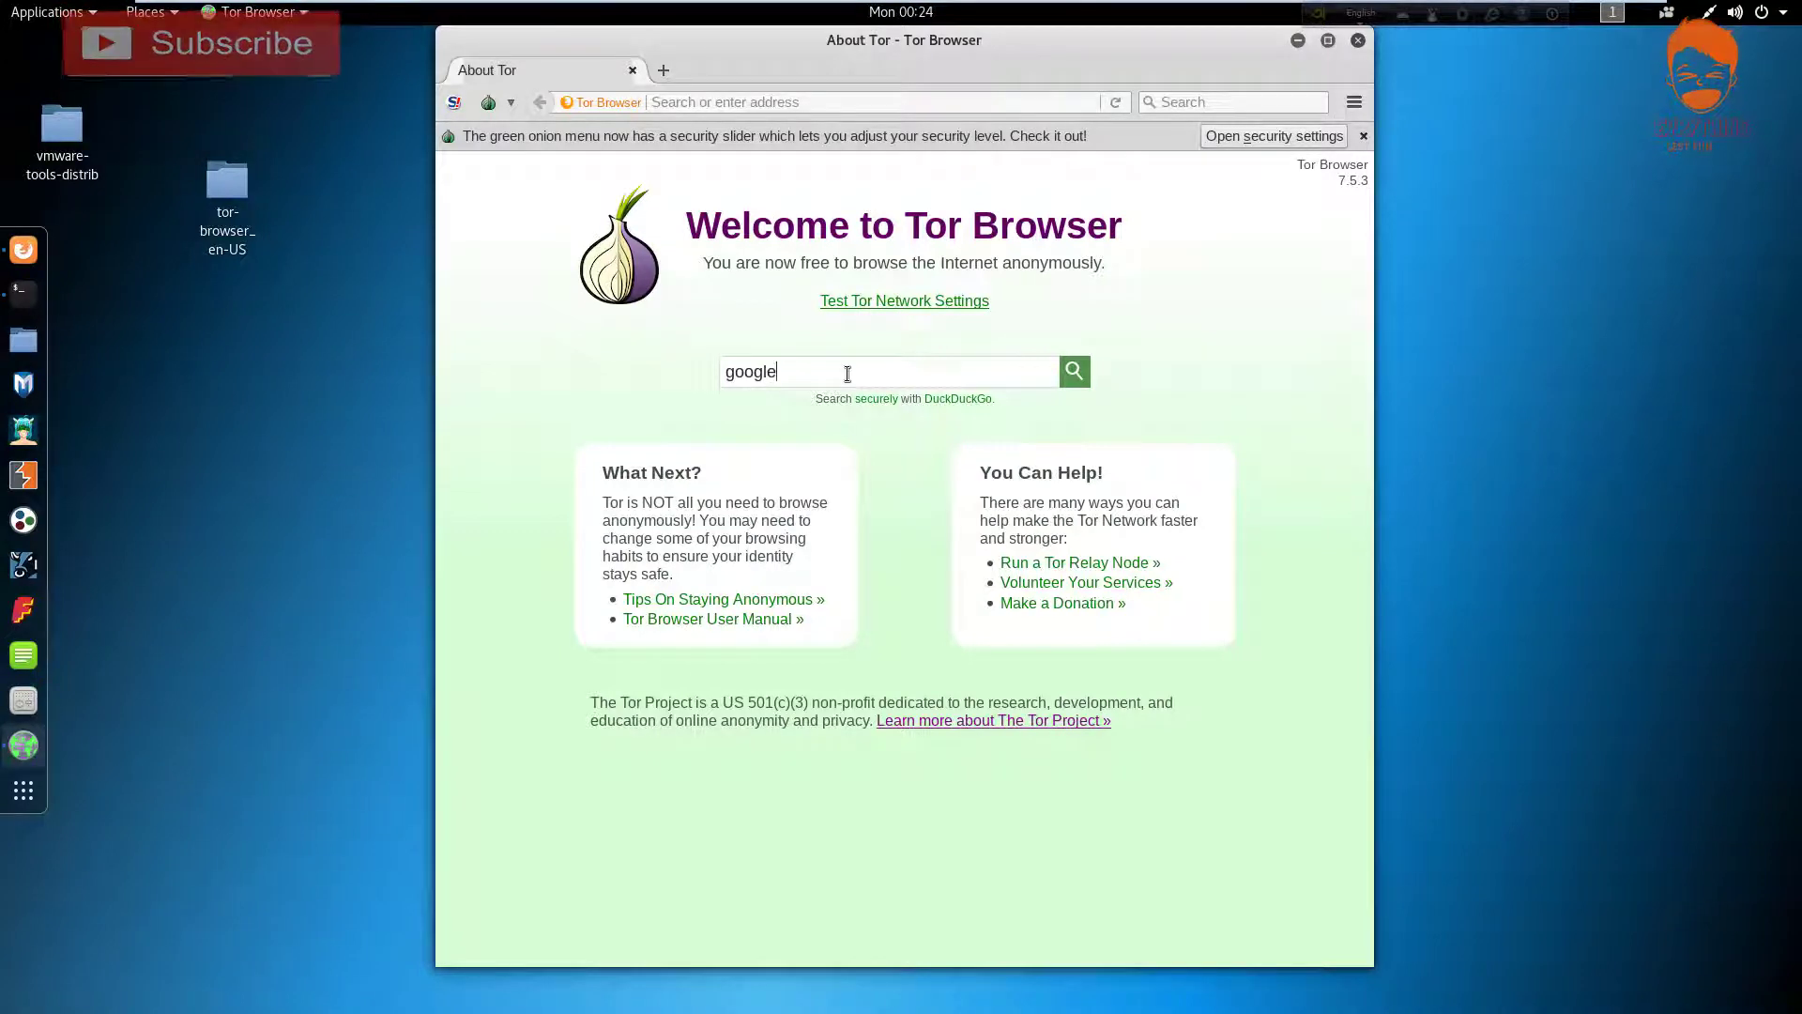
pyautogui.press('Return')
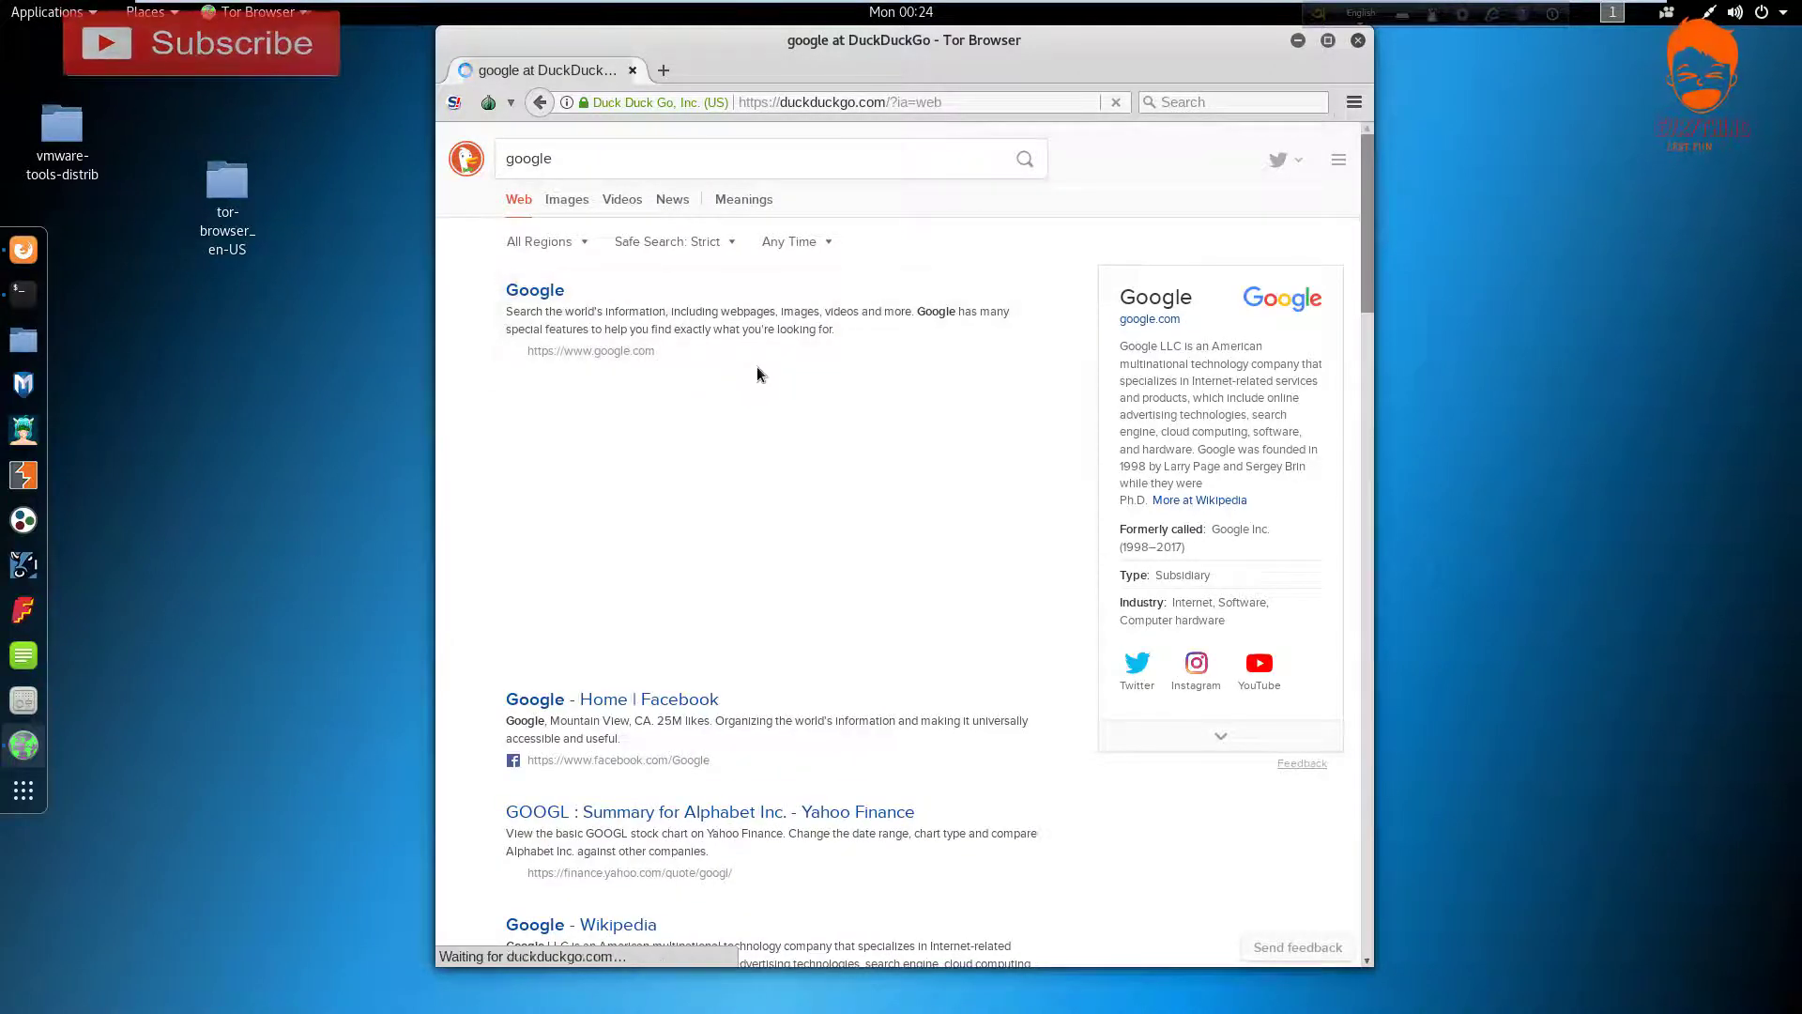
pyautogui.scroll(-4, 760, 373)
pyautogui.scroll(-3, 657, 399)
pyautogui.scroll(3, 739, 518)
pyautogui.scroll(3, 739, 518)
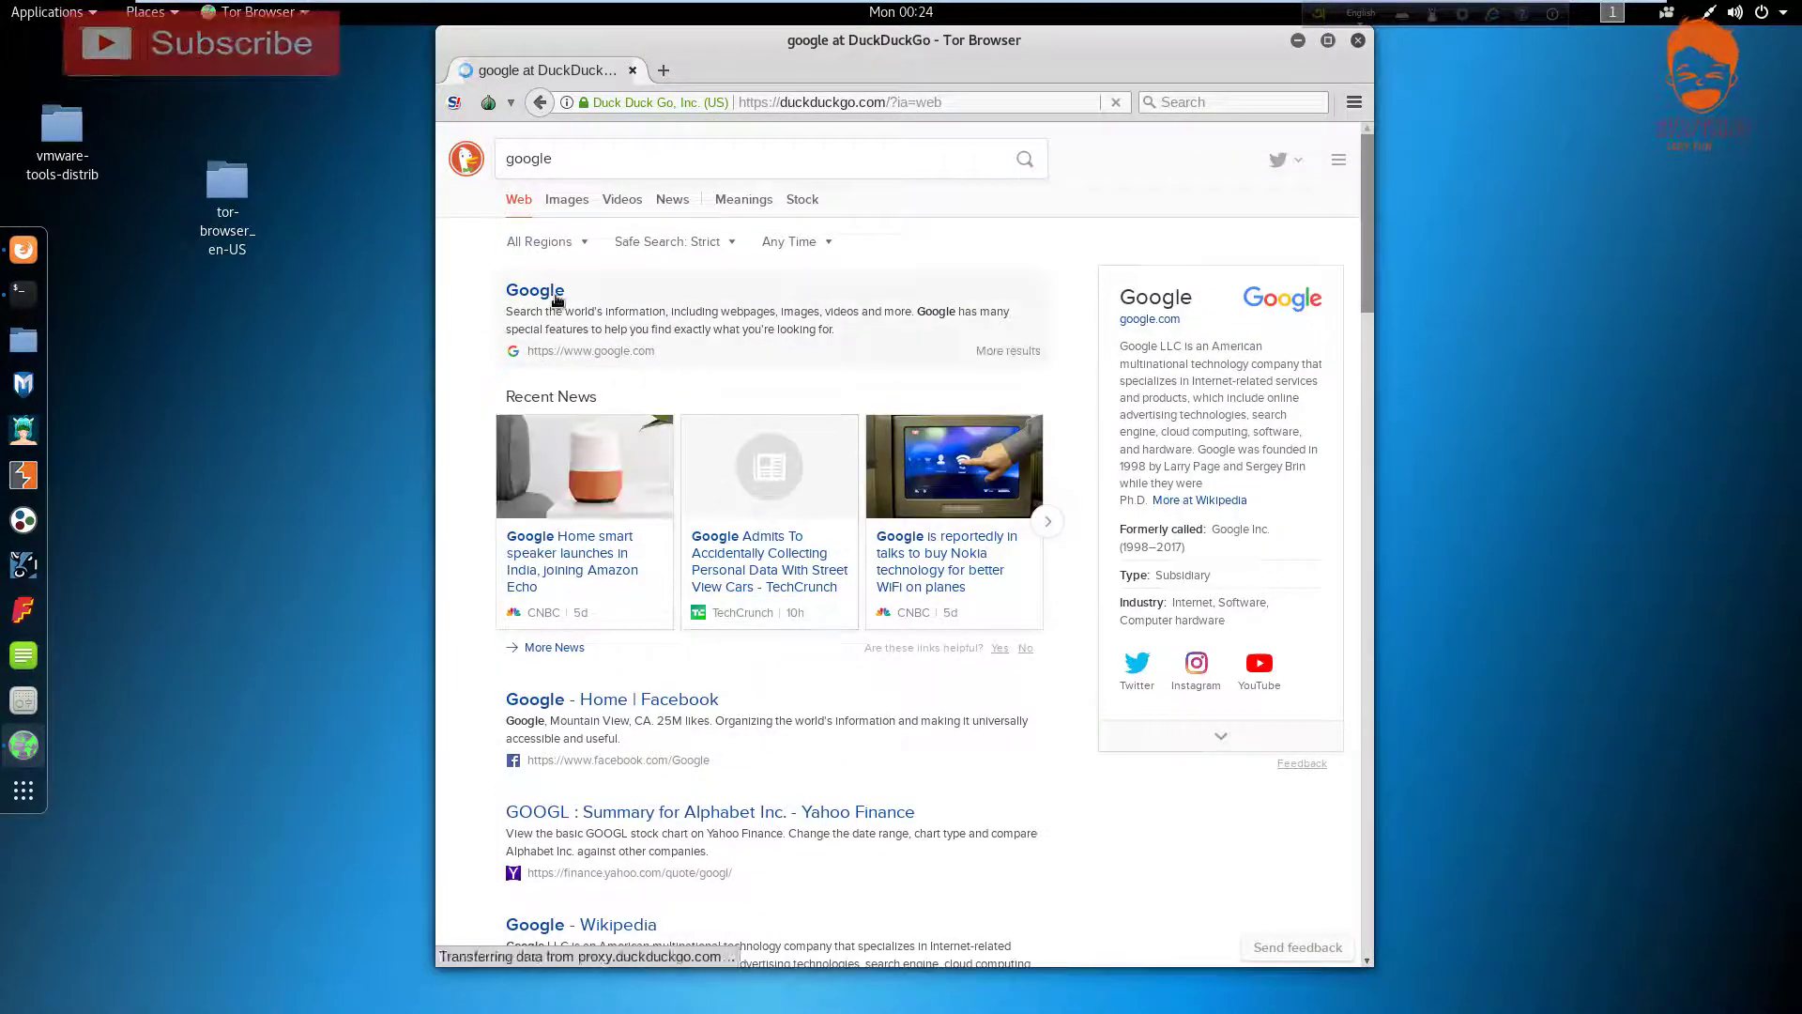
pyautogui.click(555, 293)
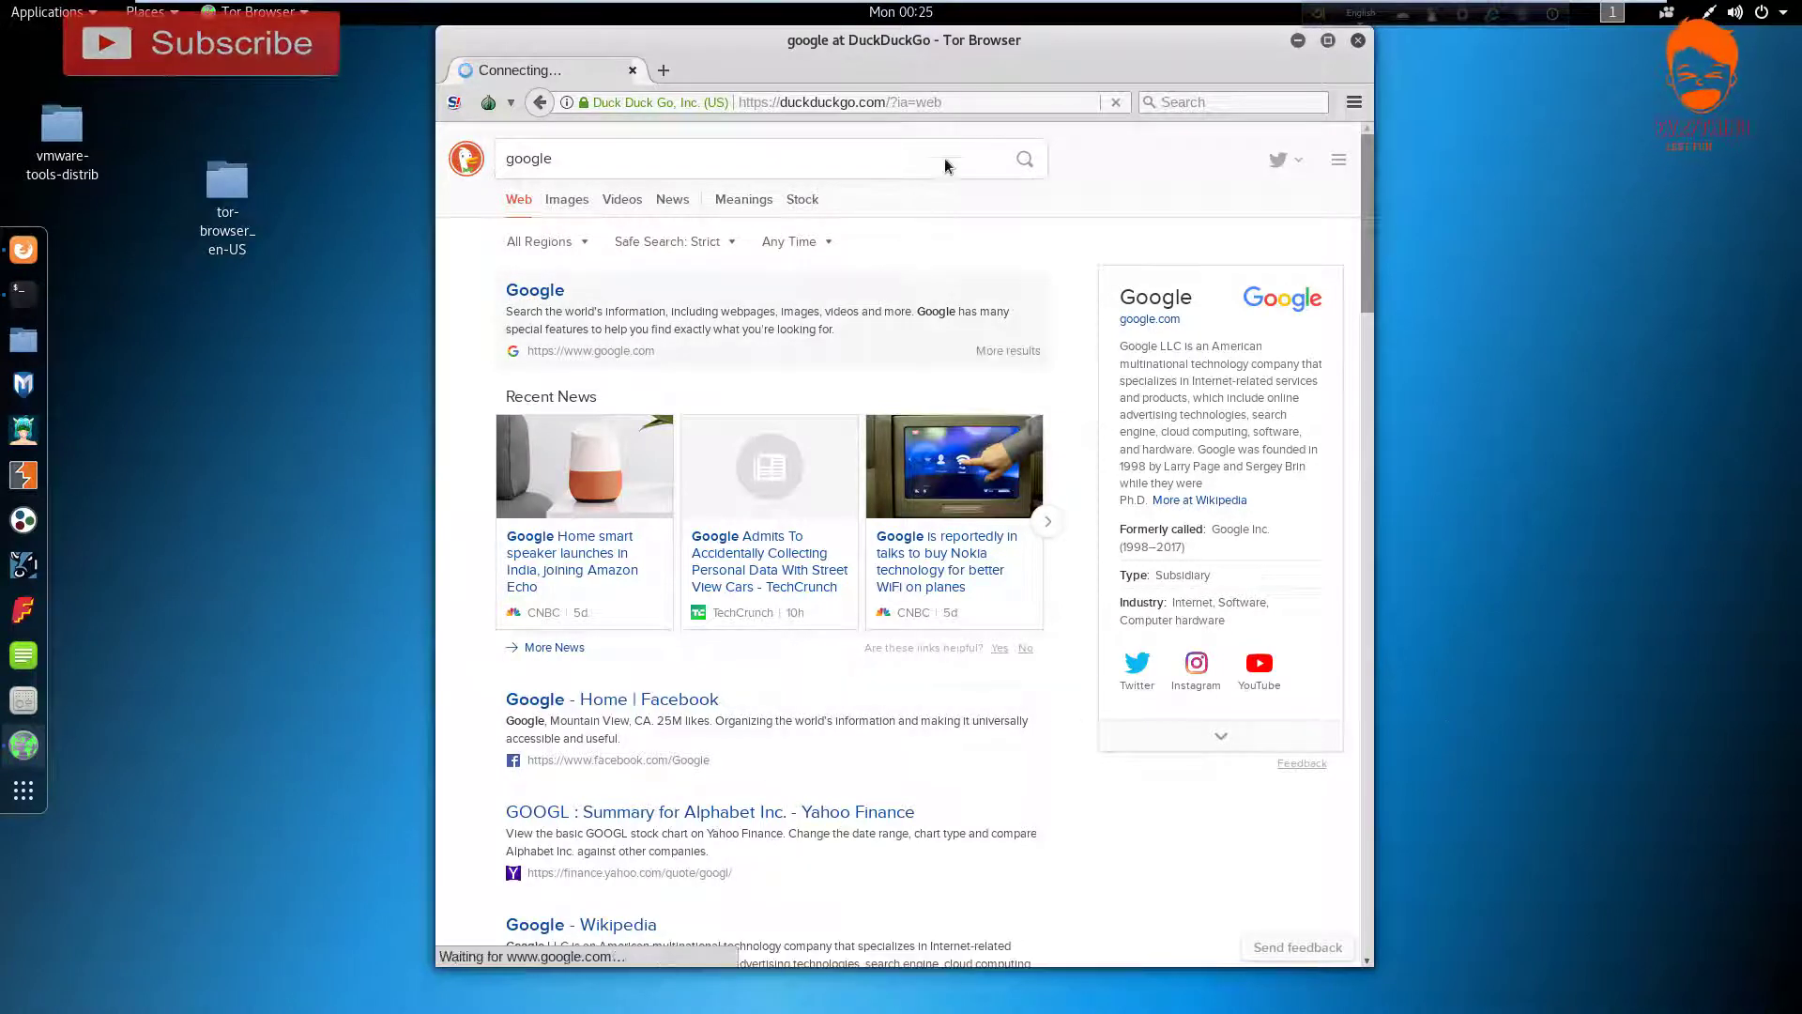
pyautogui.moveTo(982, 58); pyautogui.dragTo(904, 82)
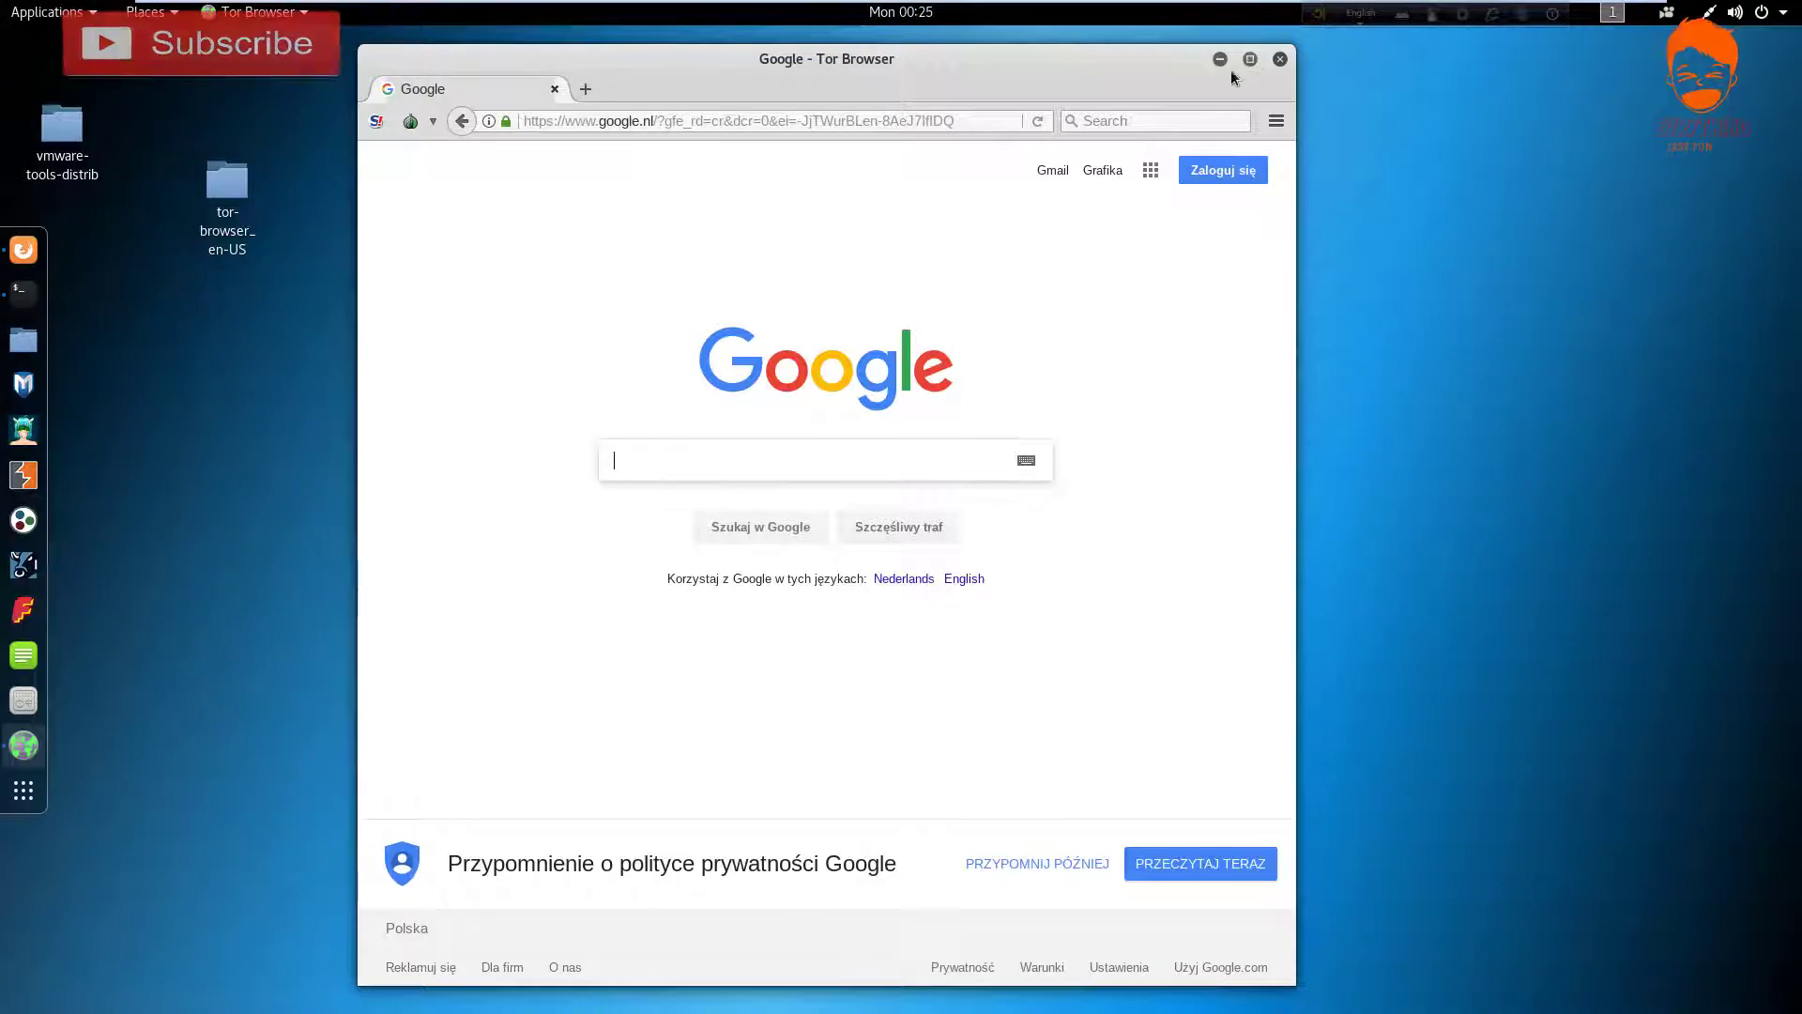
pyautogui.moveTo(1044, 70); pyautogui.dragTo(1003, 116)
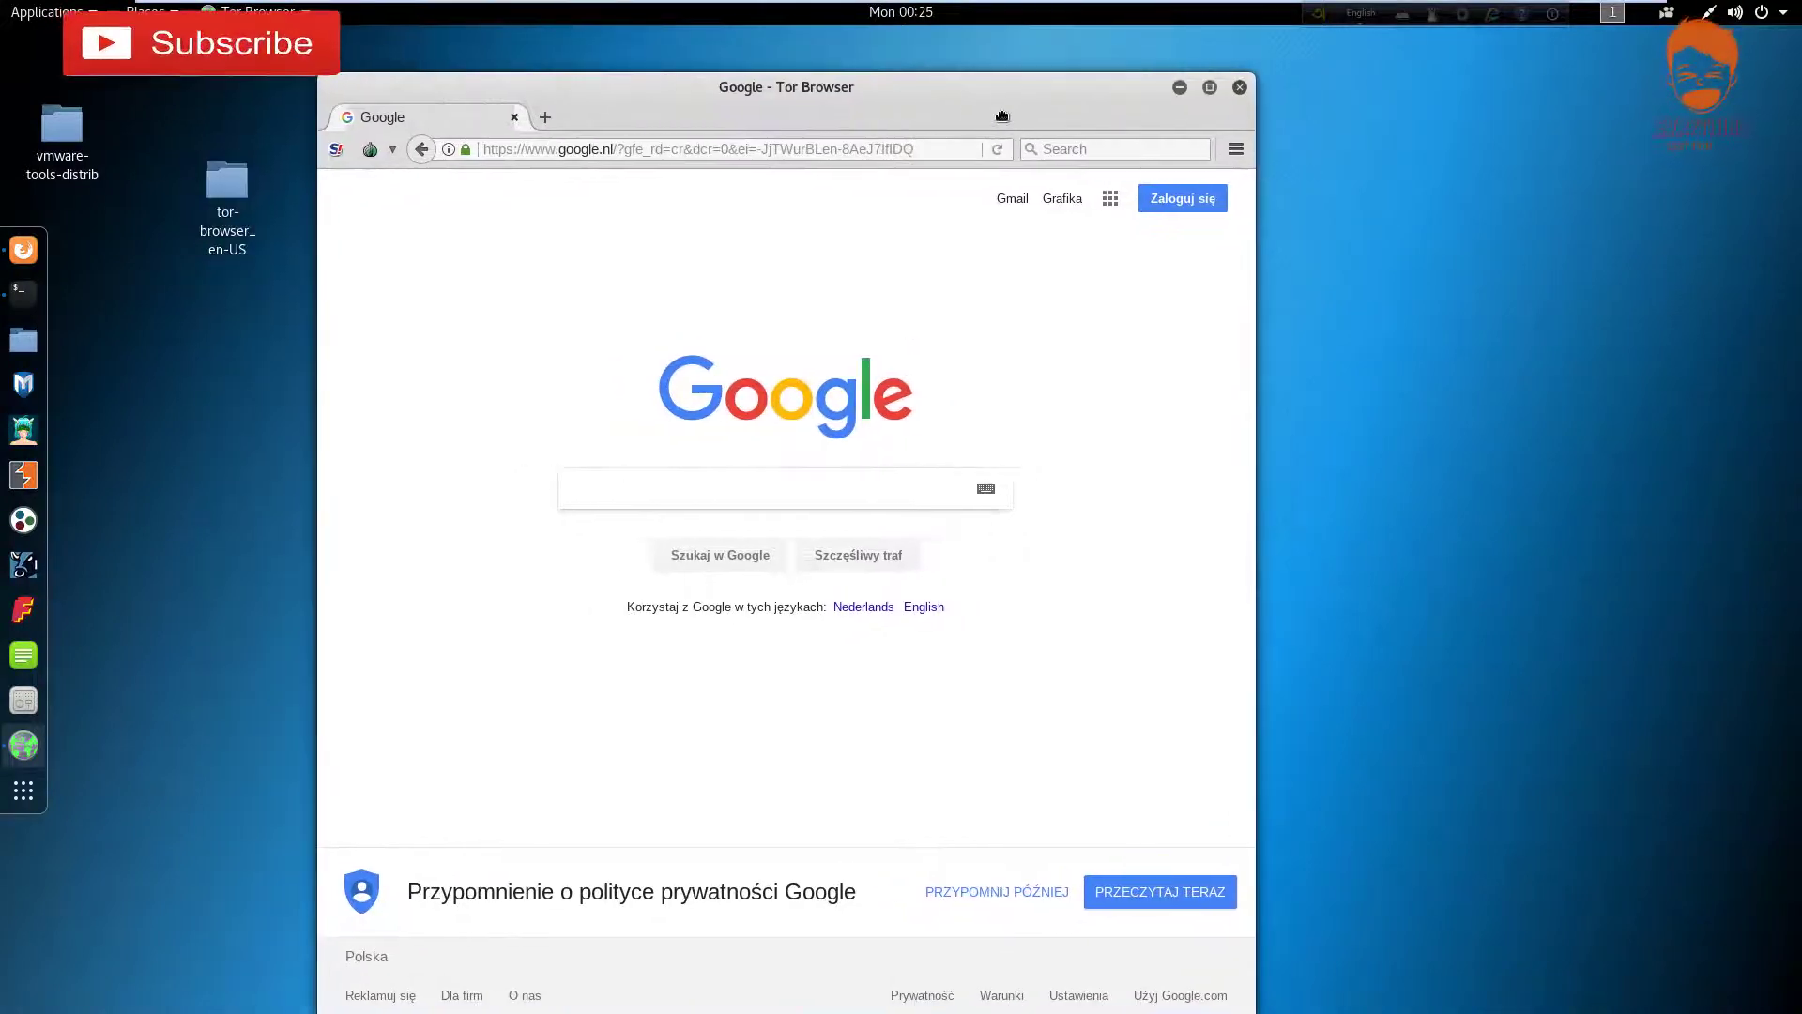
# Search Google for 'darkweb'
pyautogui.click(653, 486)
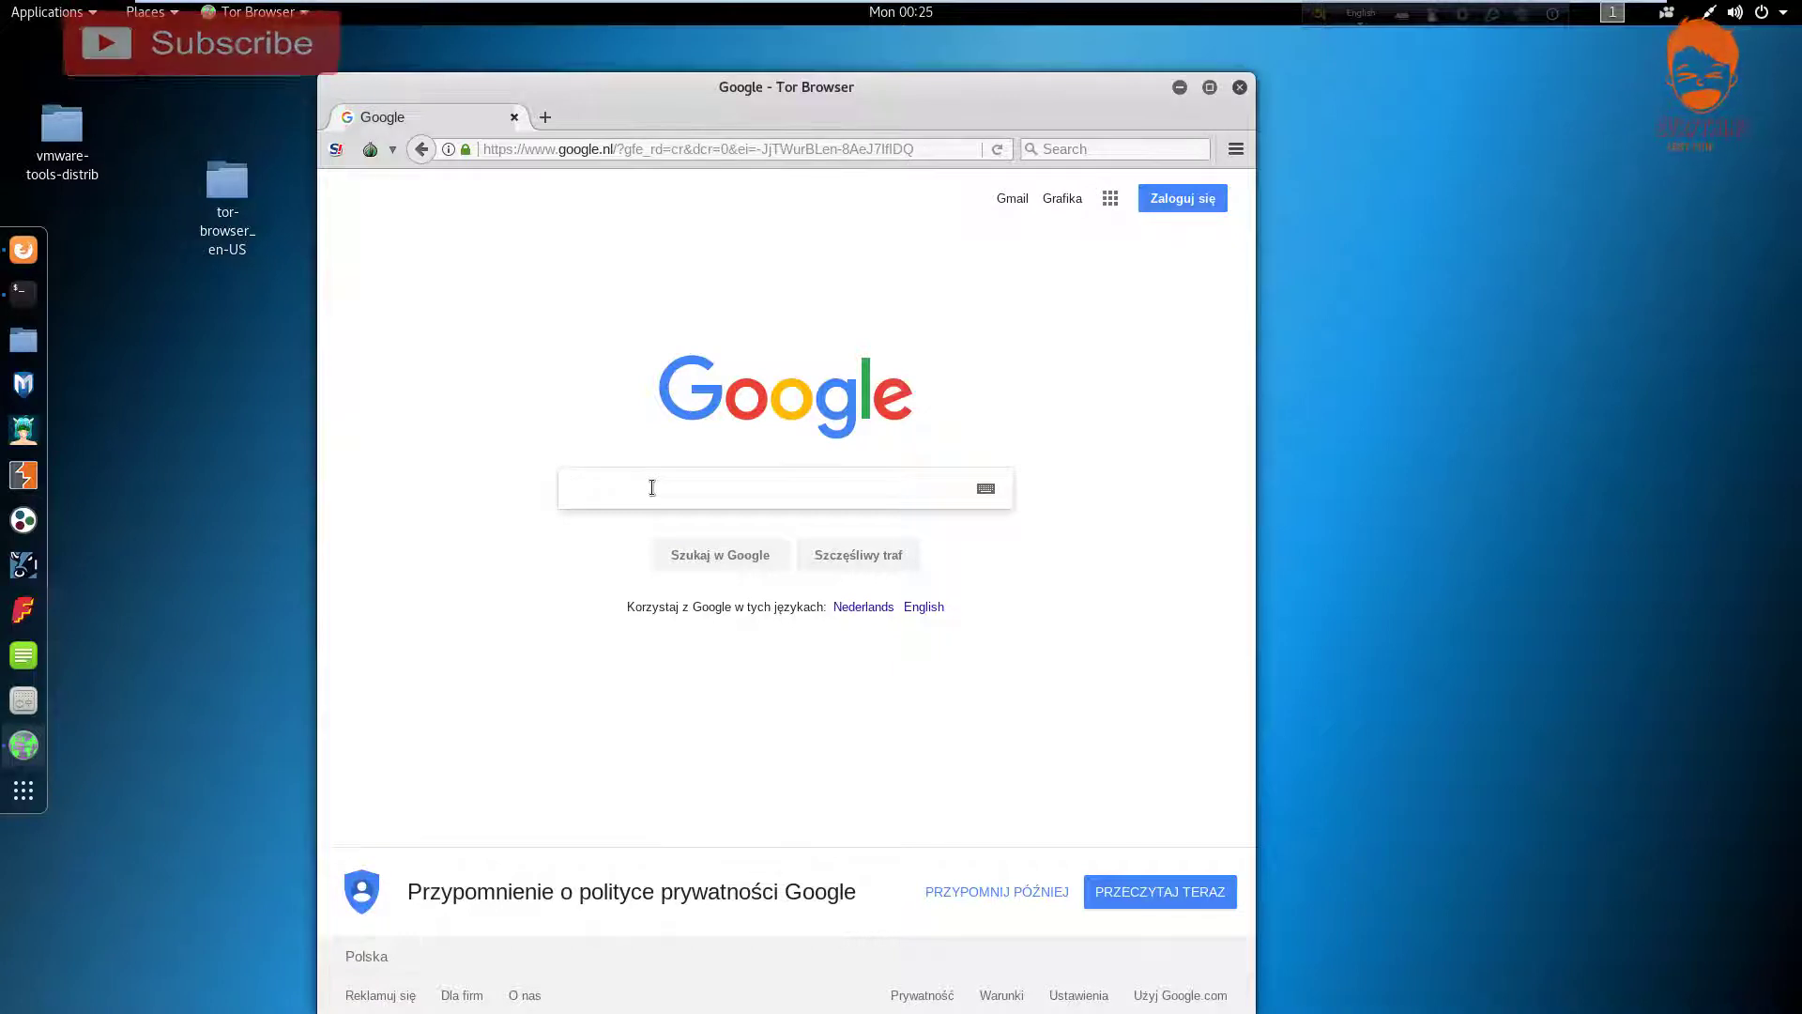
pyautogui.write('dar')
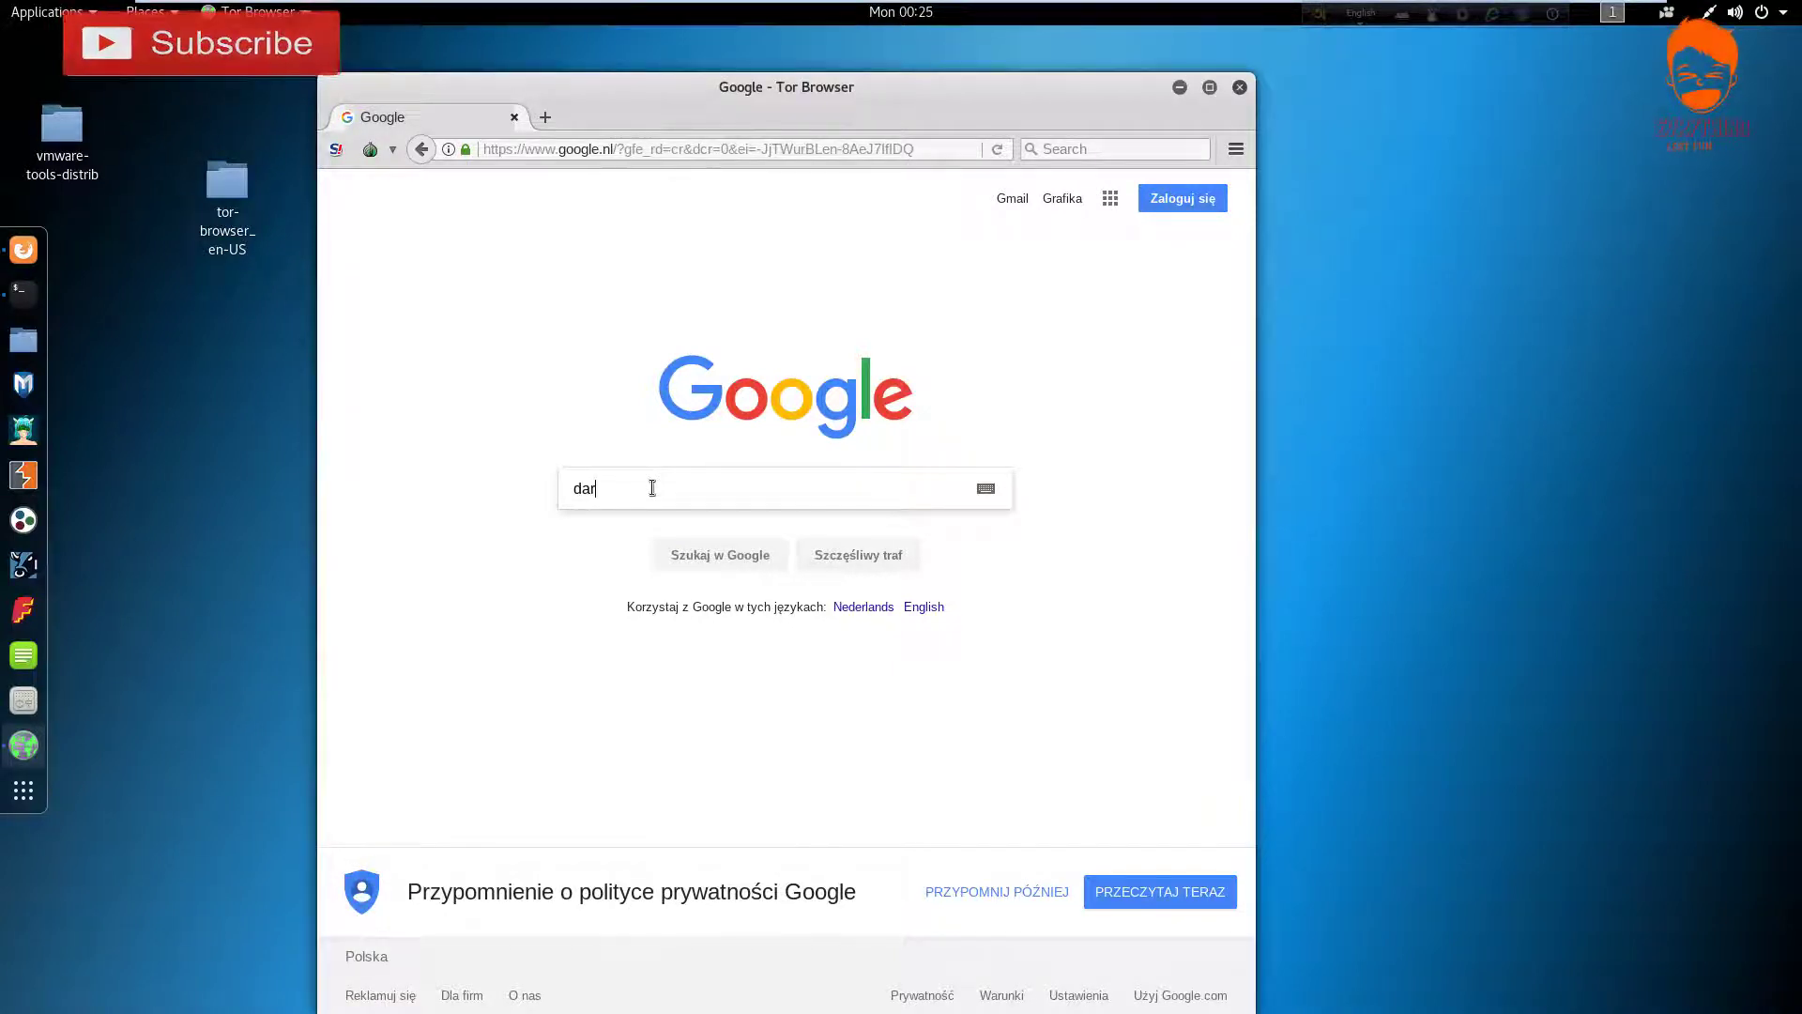
pyautogui.write('k')
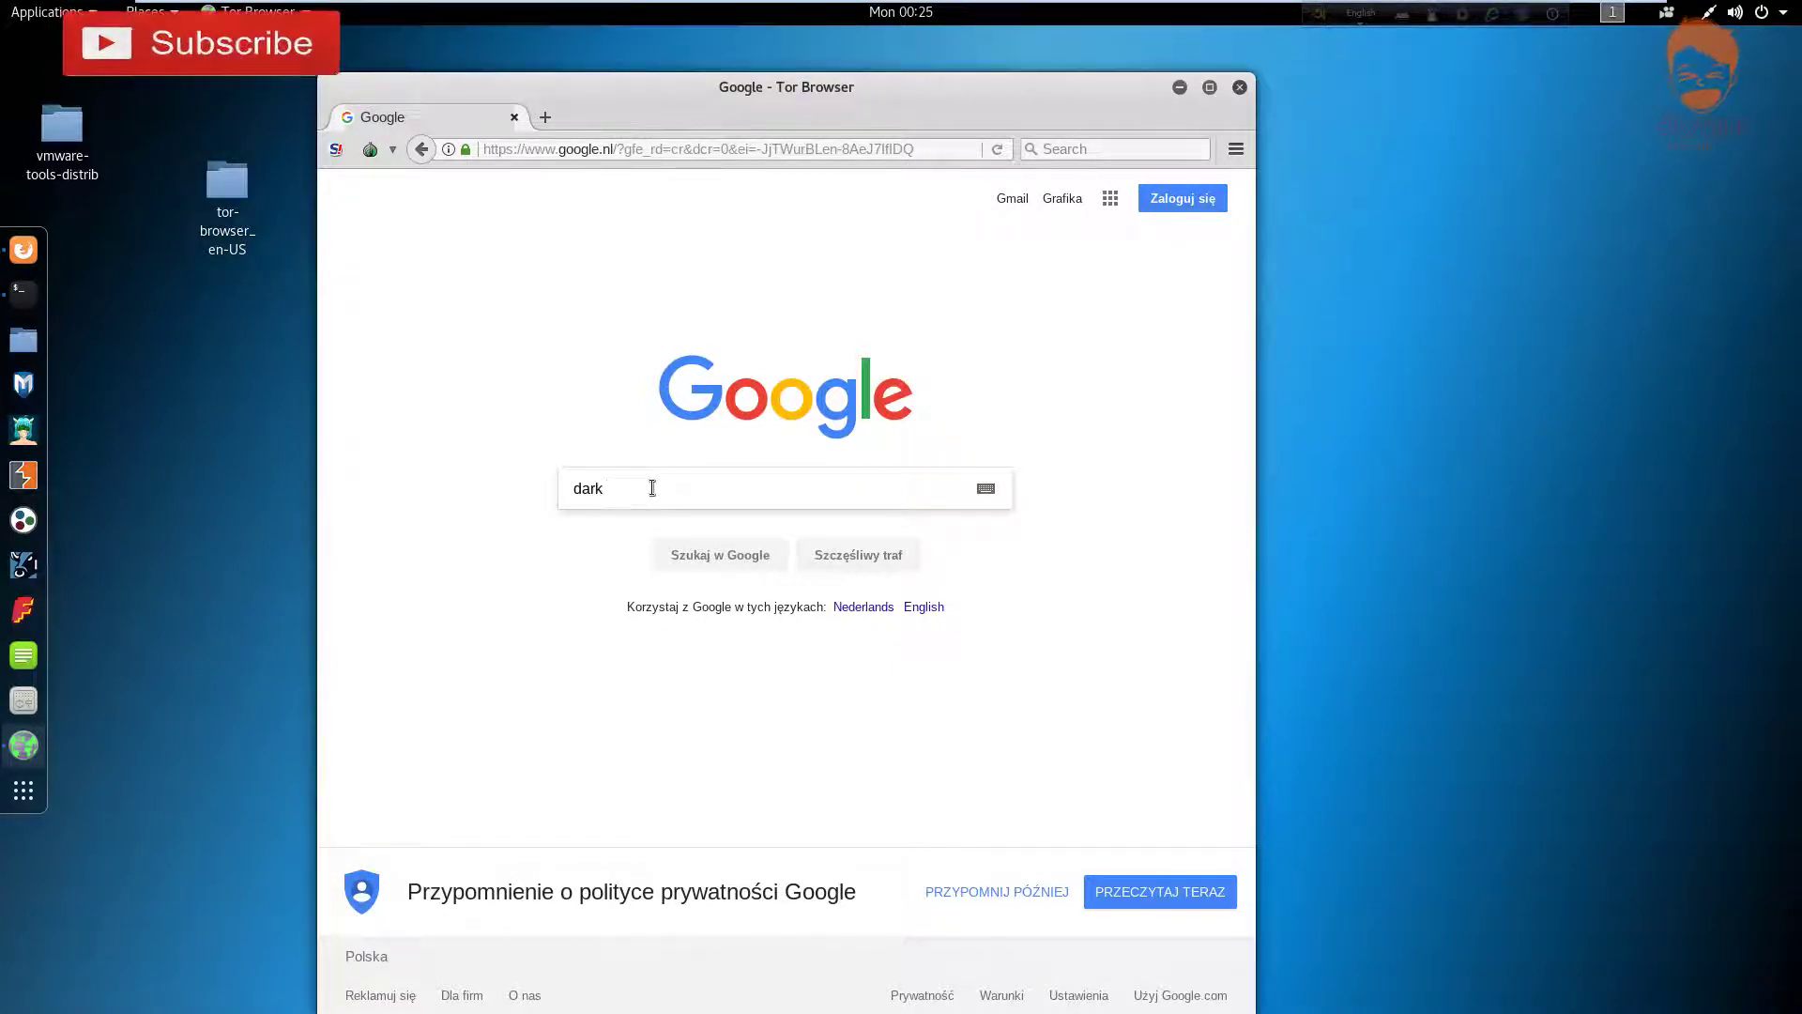
pyautogui.write(' we')
pyautogui.press('BackSpace')
pyautogui.press('BackSpace')
pyautogui.press('BackSpace')
pyautogui.write('web')
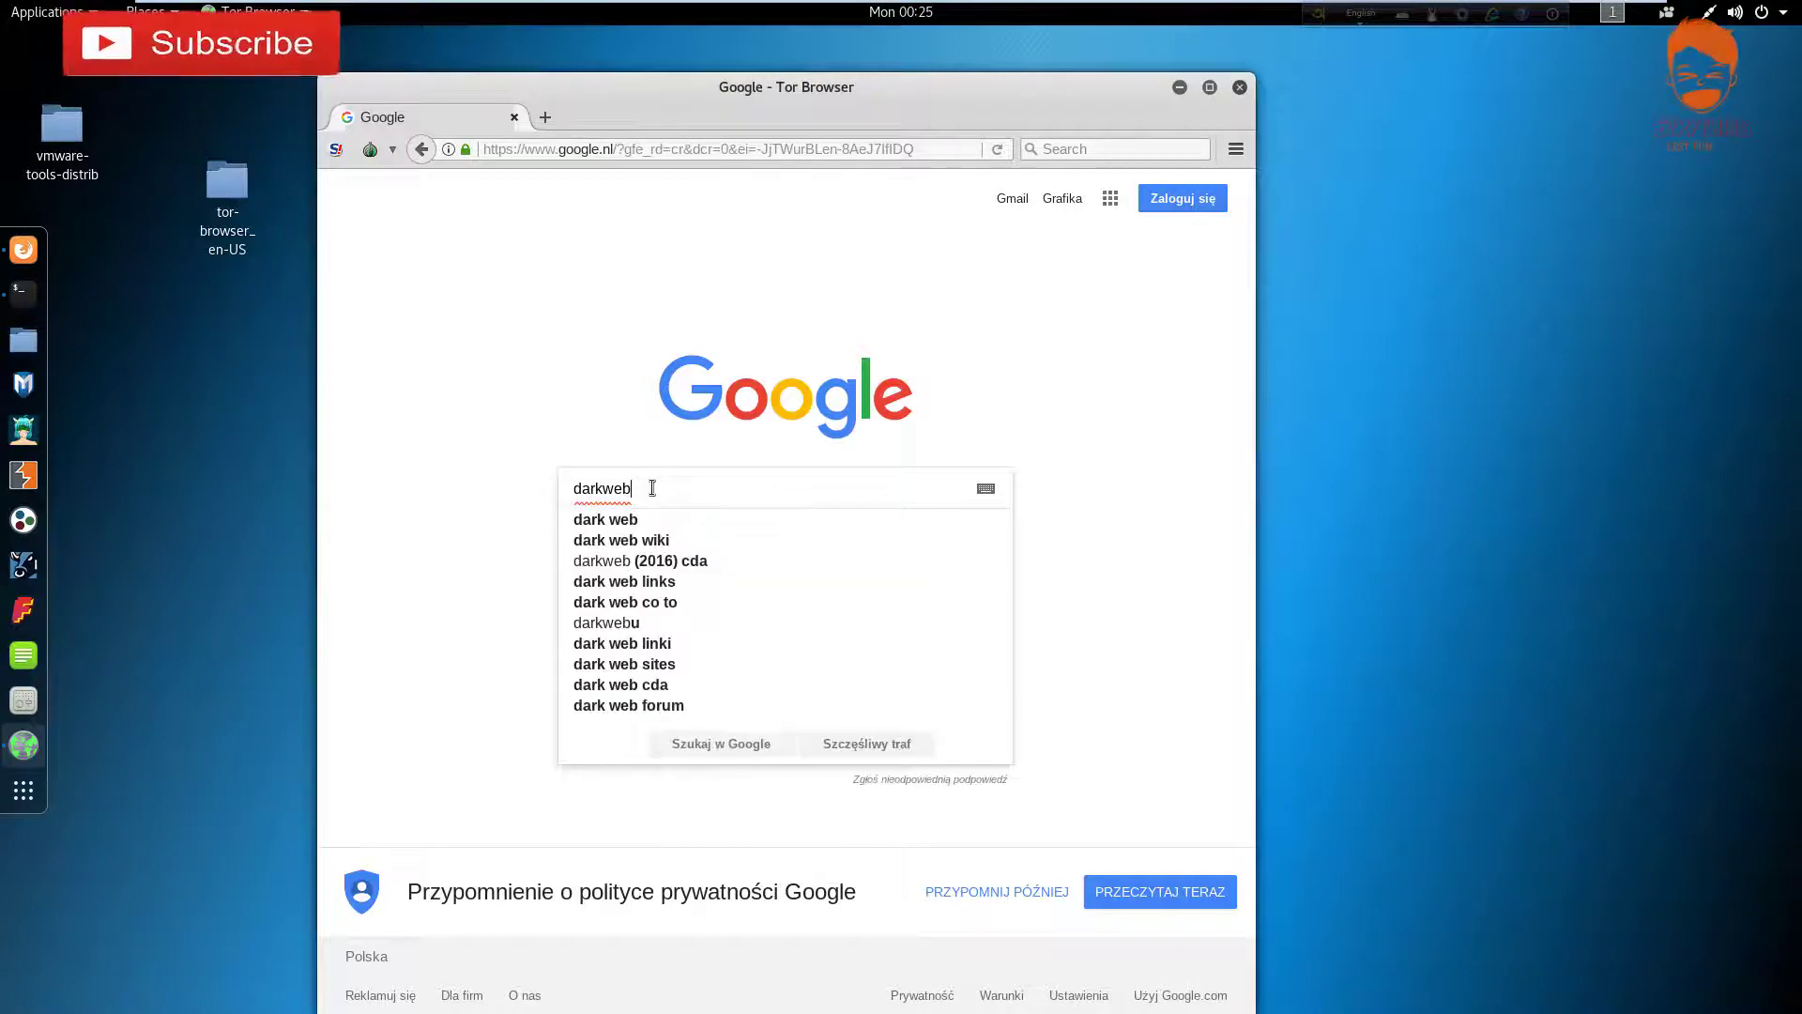
pyautogui.press('Return')
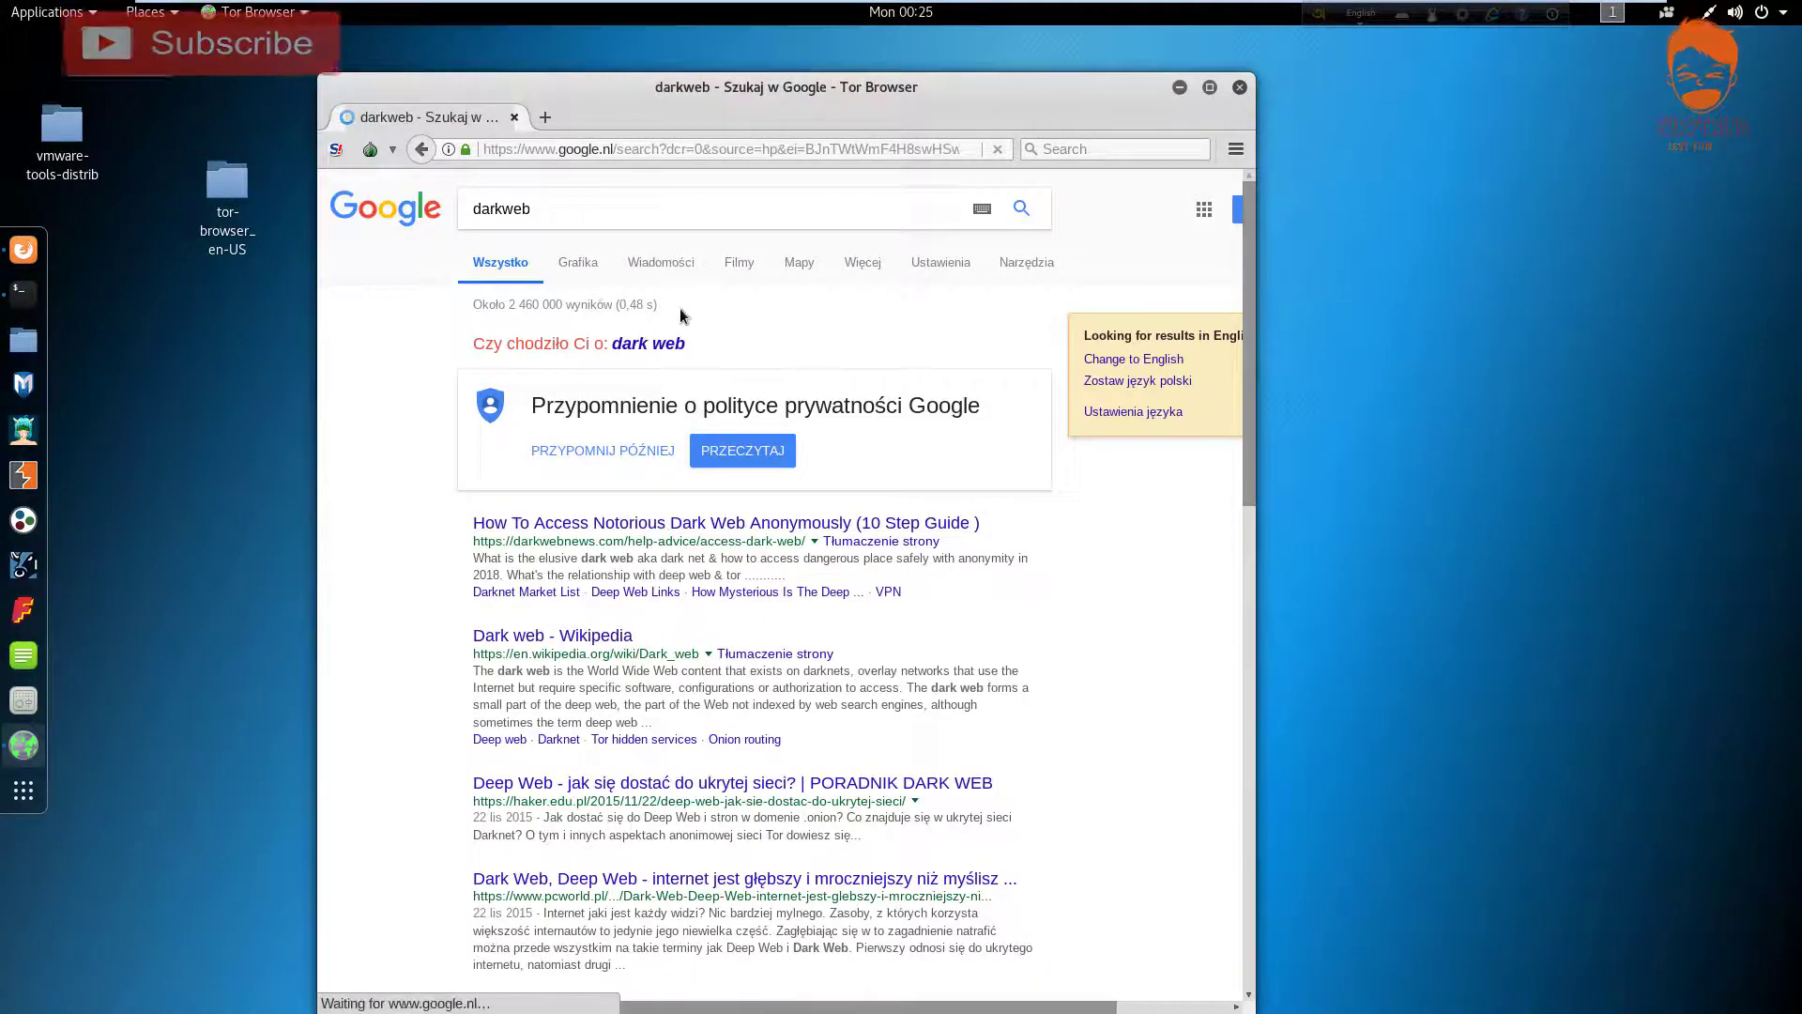
# Accept the suggested spelling 'dark web', change the Google results to English and look through them
pyautogui.click(668, 345)
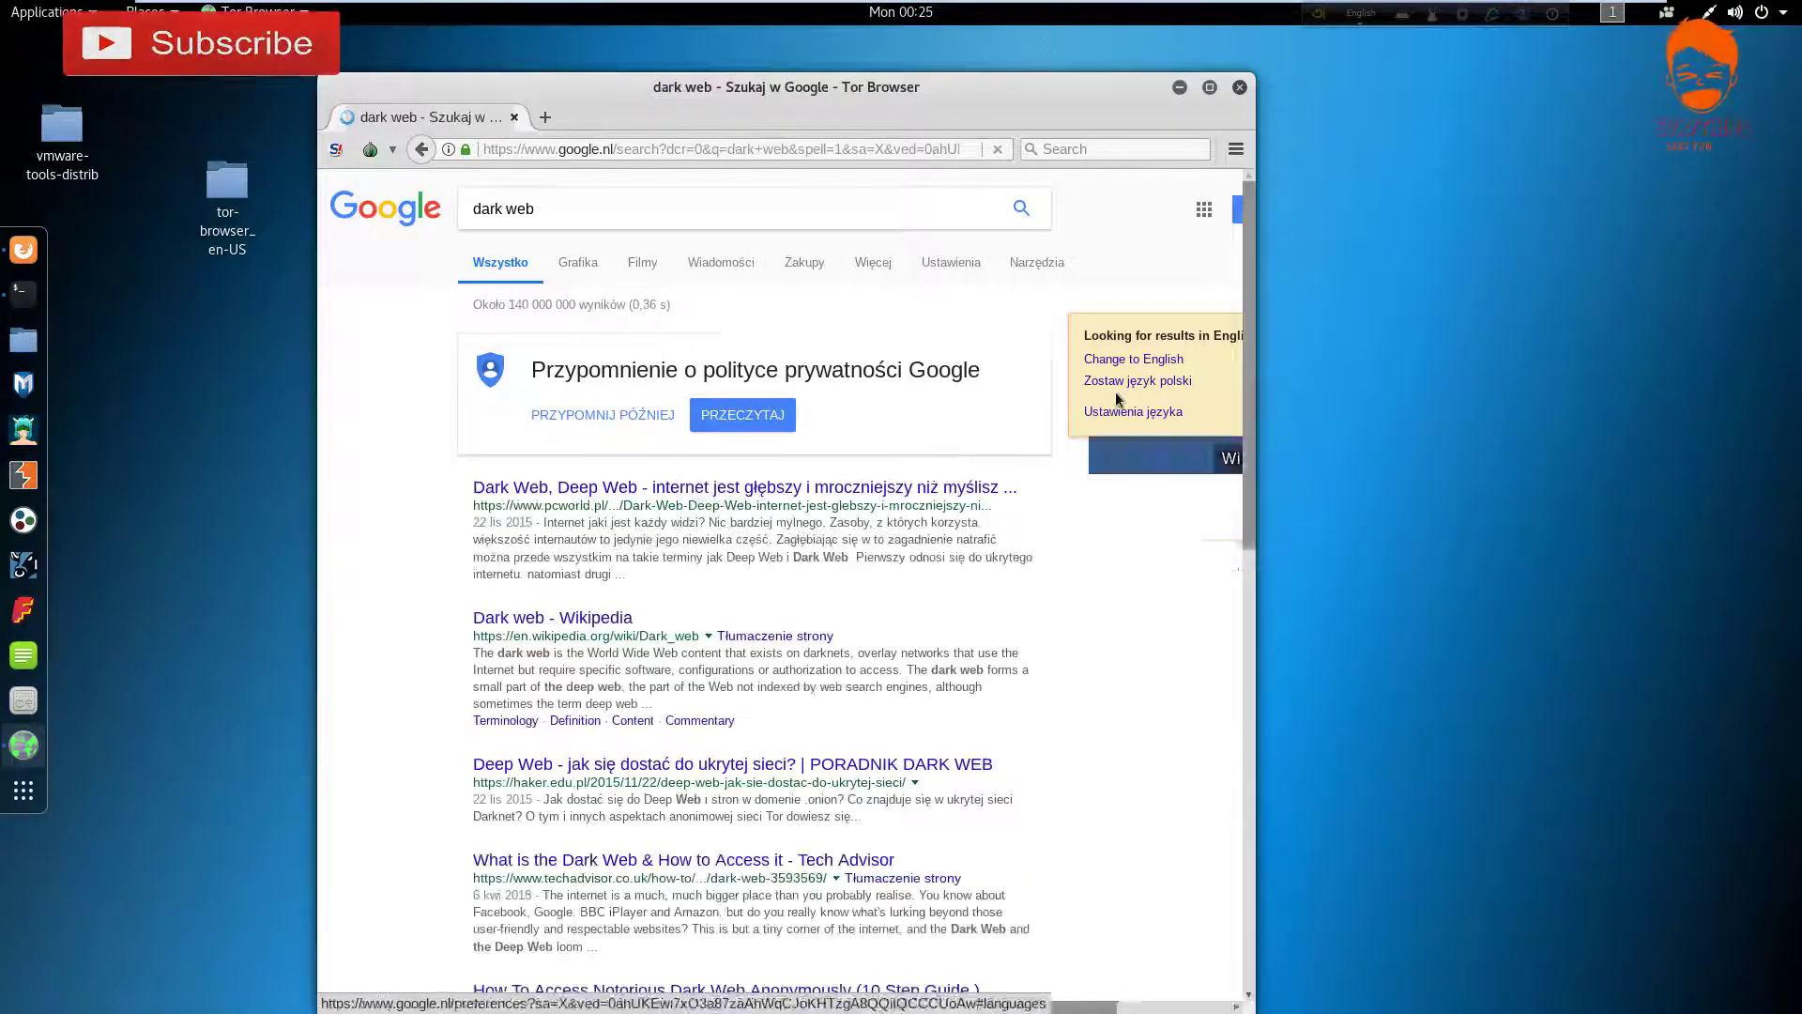
pyautogui.click(1133, 360)
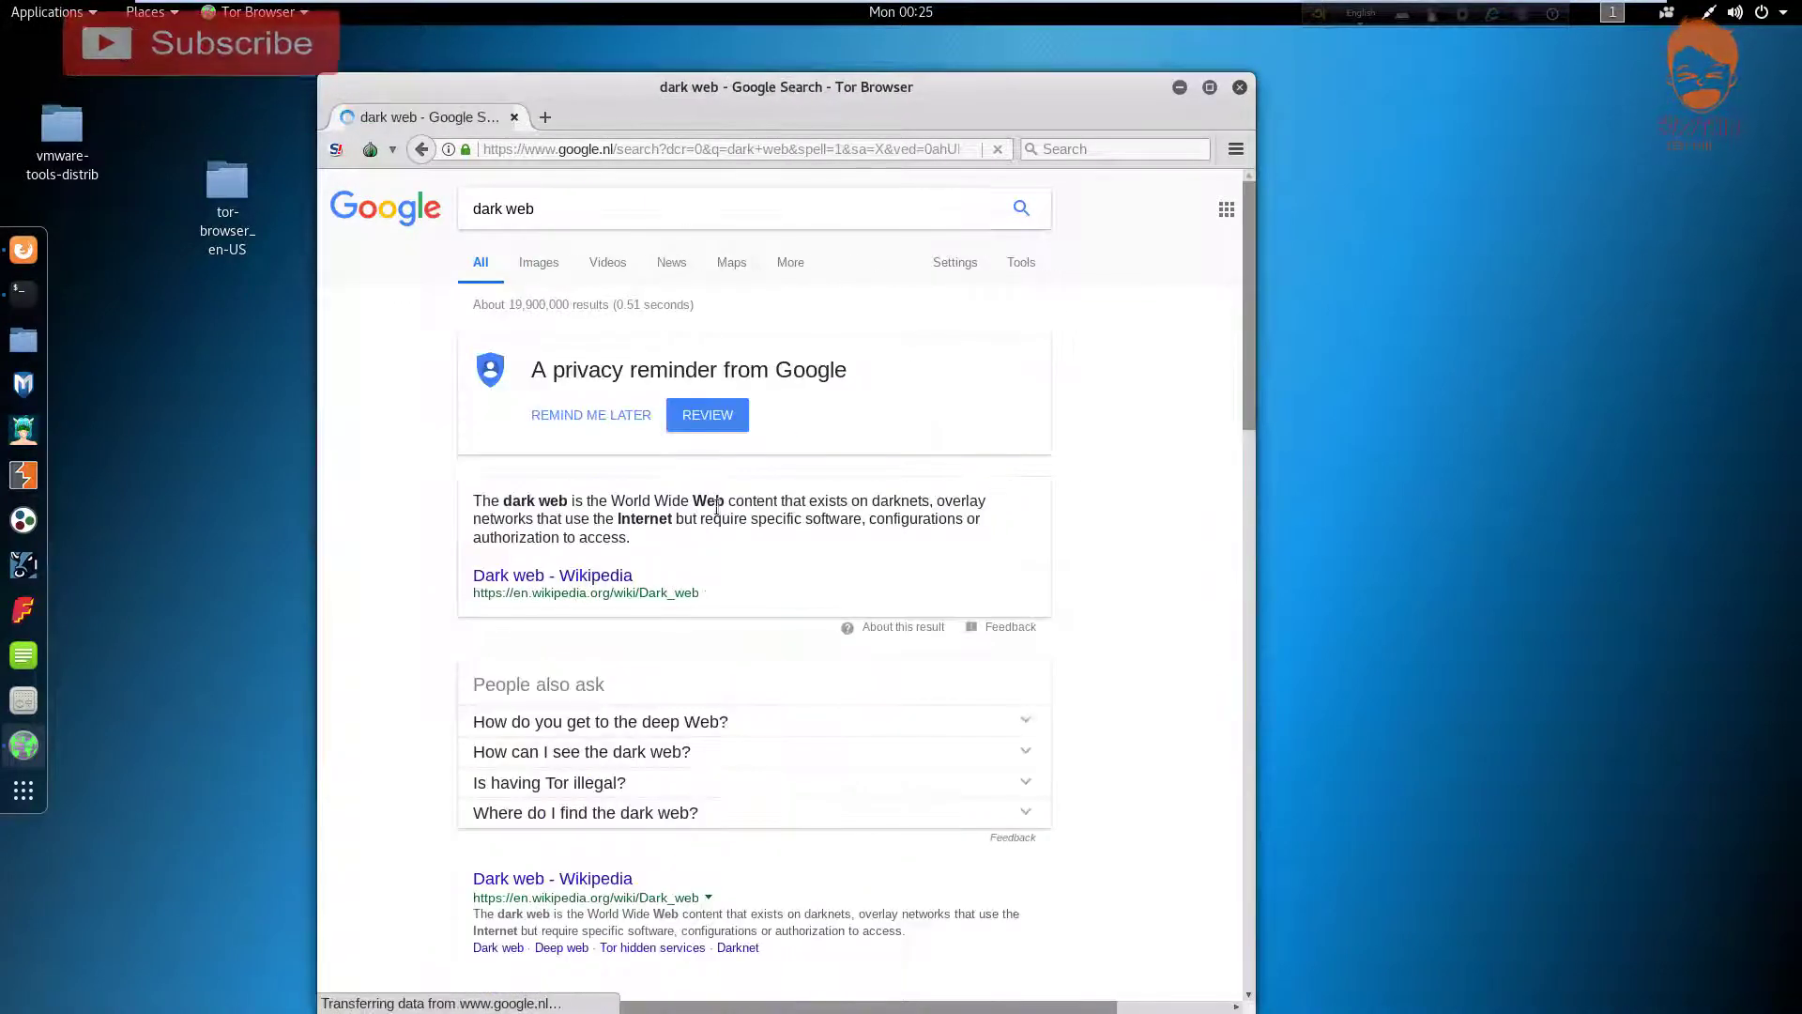
pyautogui.scroll(-10, 887, 526)
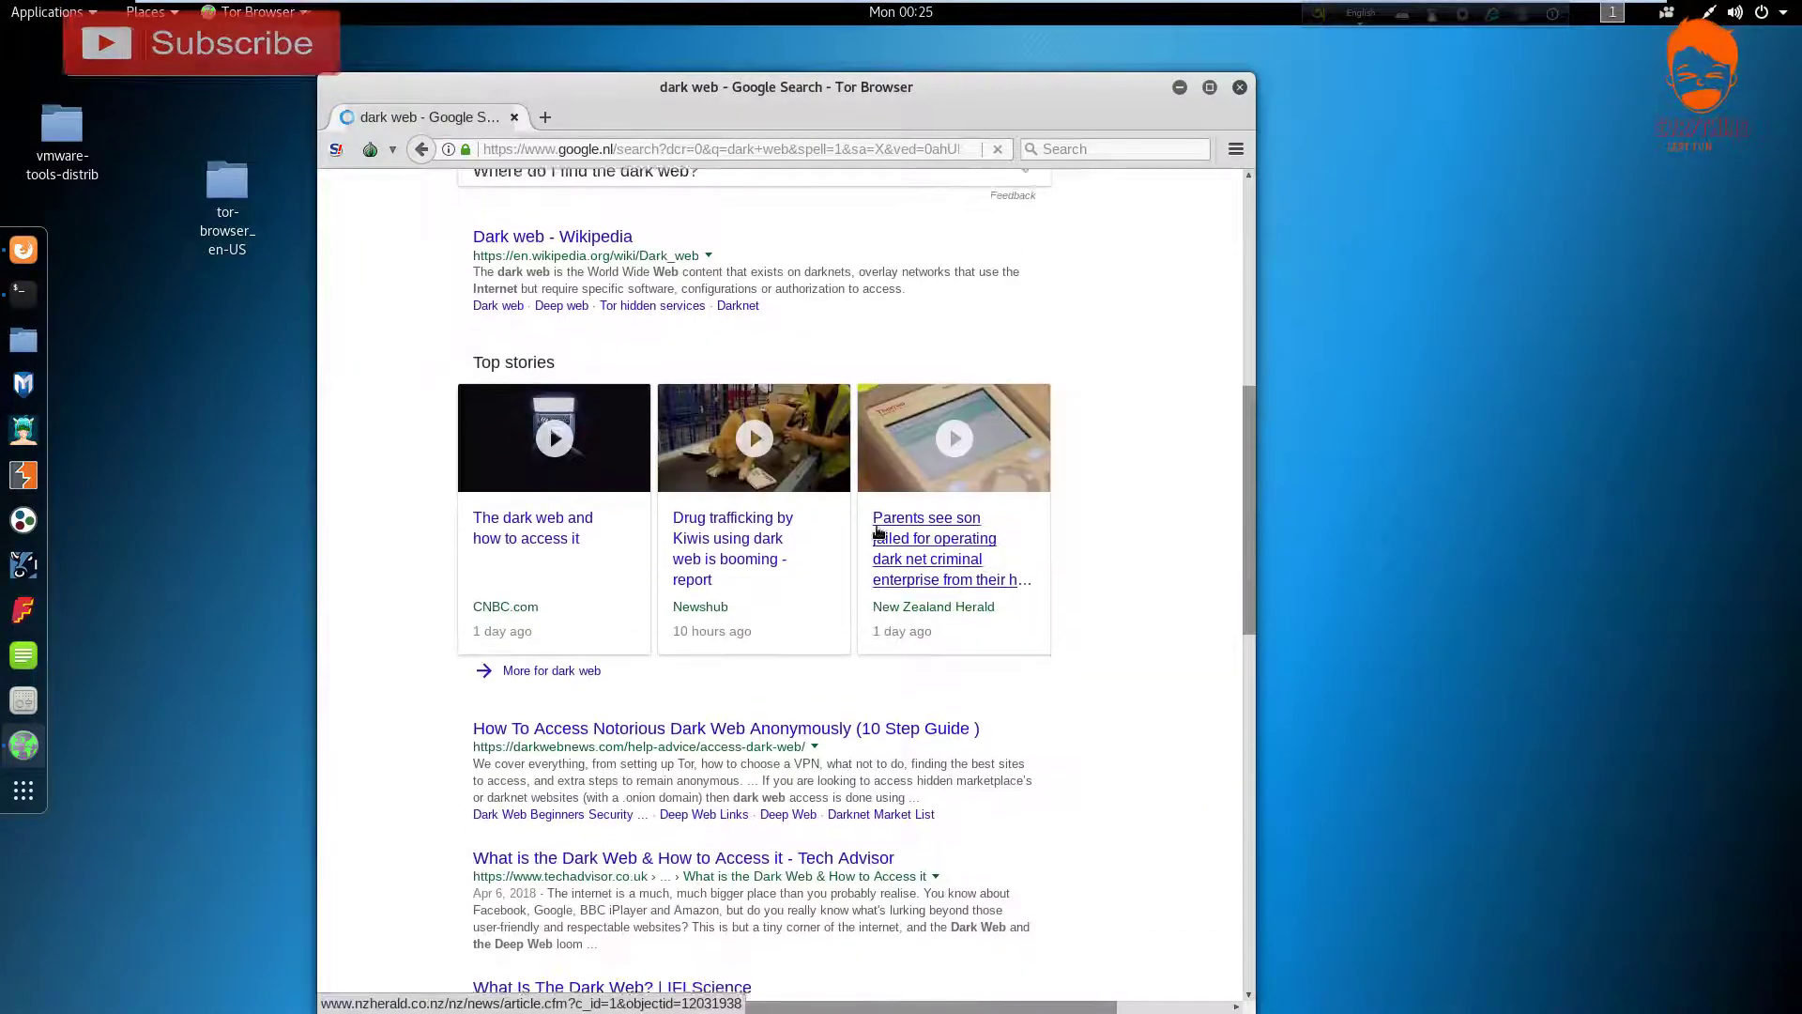
pyautogui.scroll(-9, 879, 533)
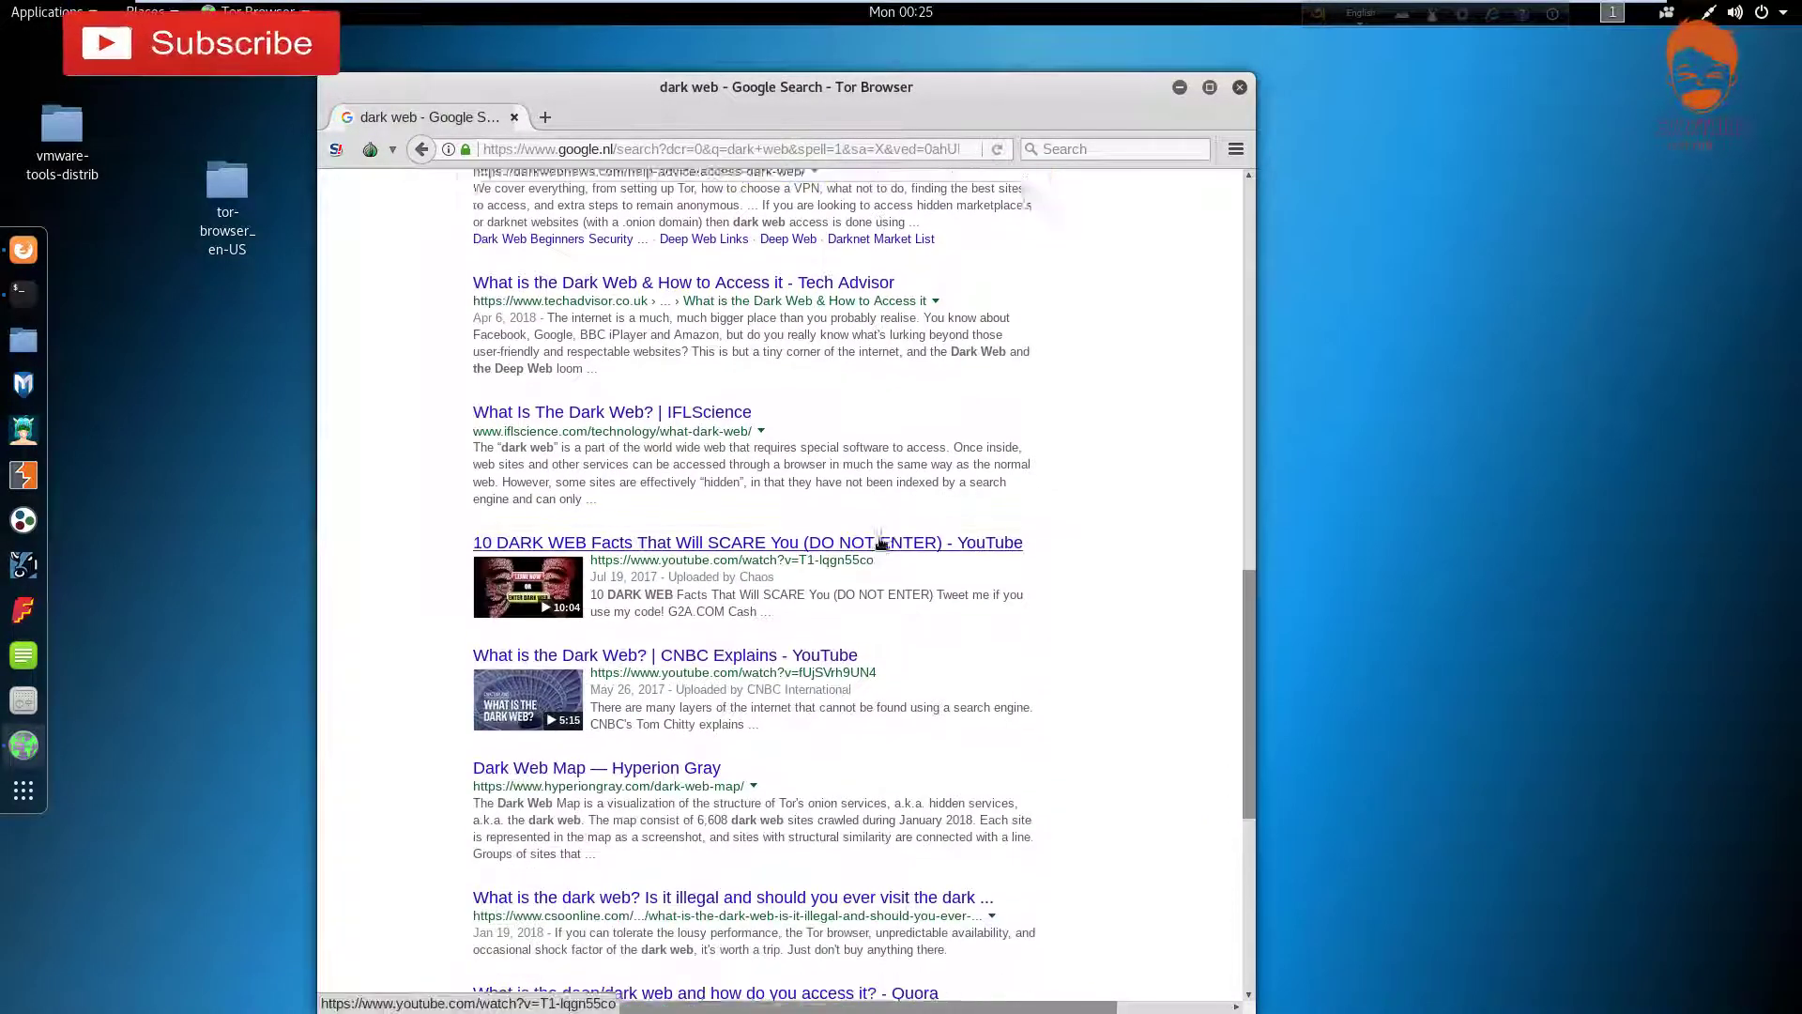
pyautogui.scroll(19, 880, 543)
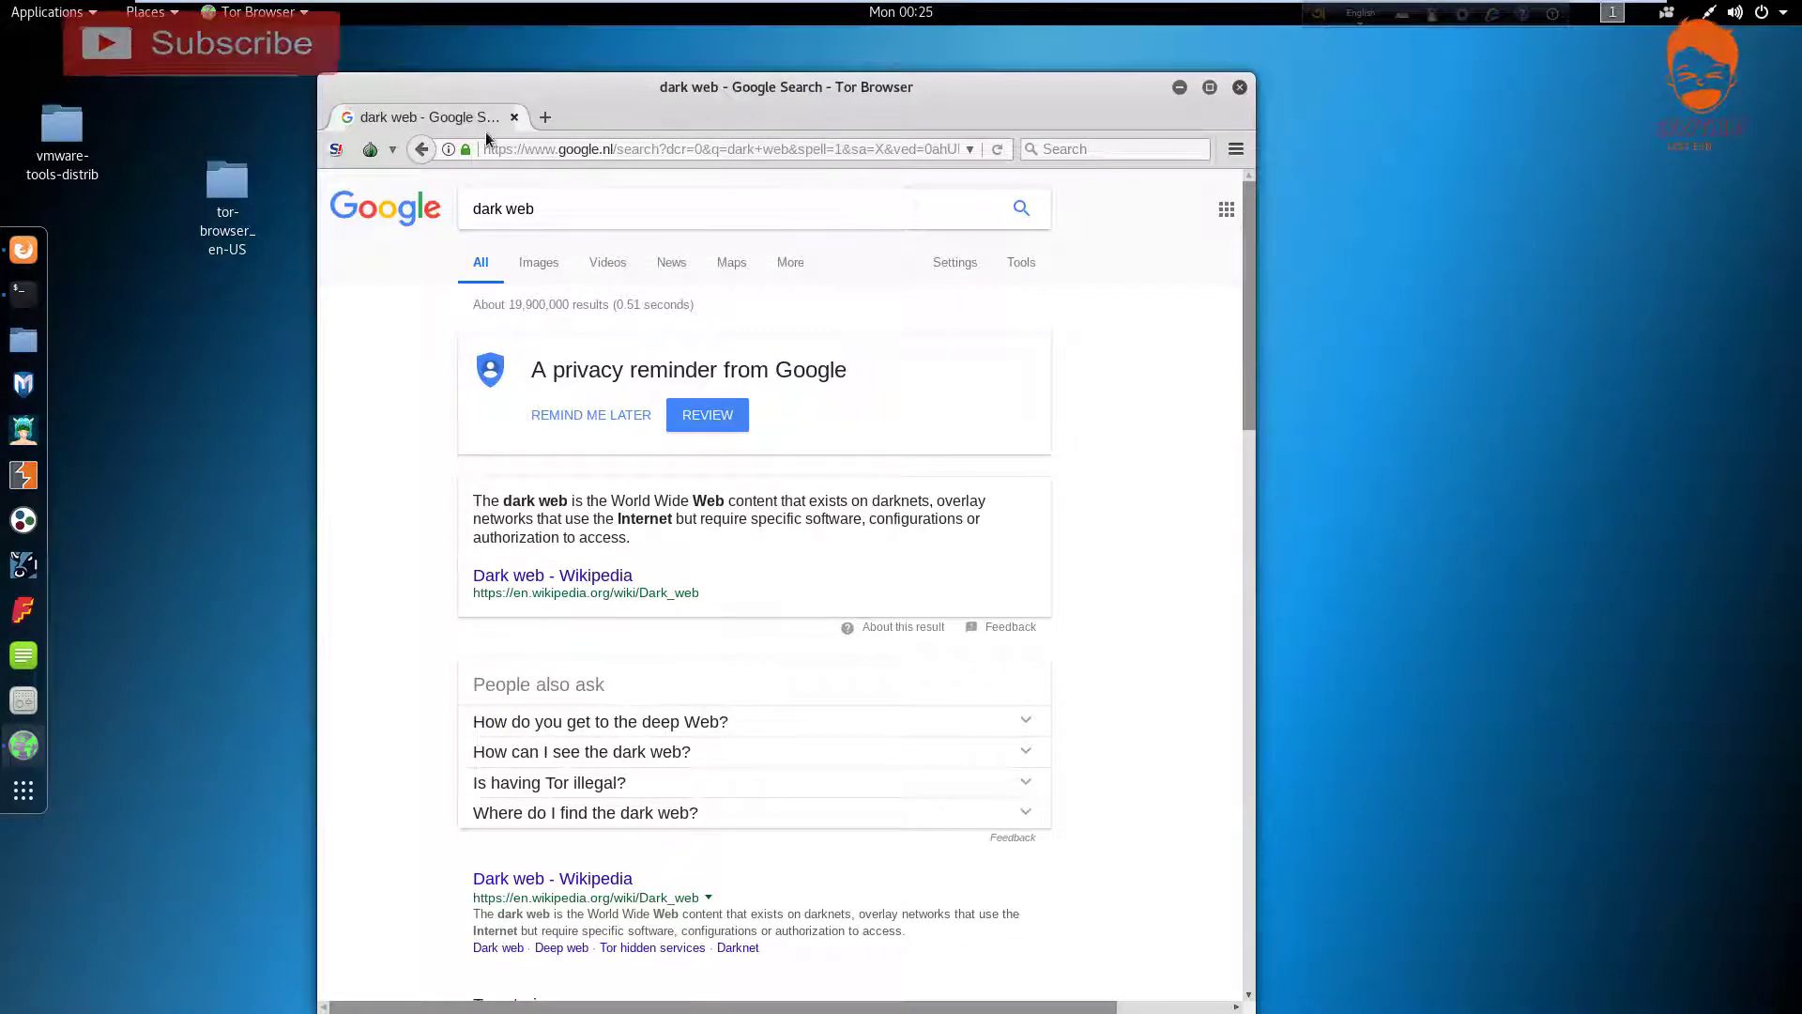
# Go back through the browsing history to the DuckDuckGo page and dismiss its Firefox add-on and cookie pop-ups
pyautogui.click(421, 149)
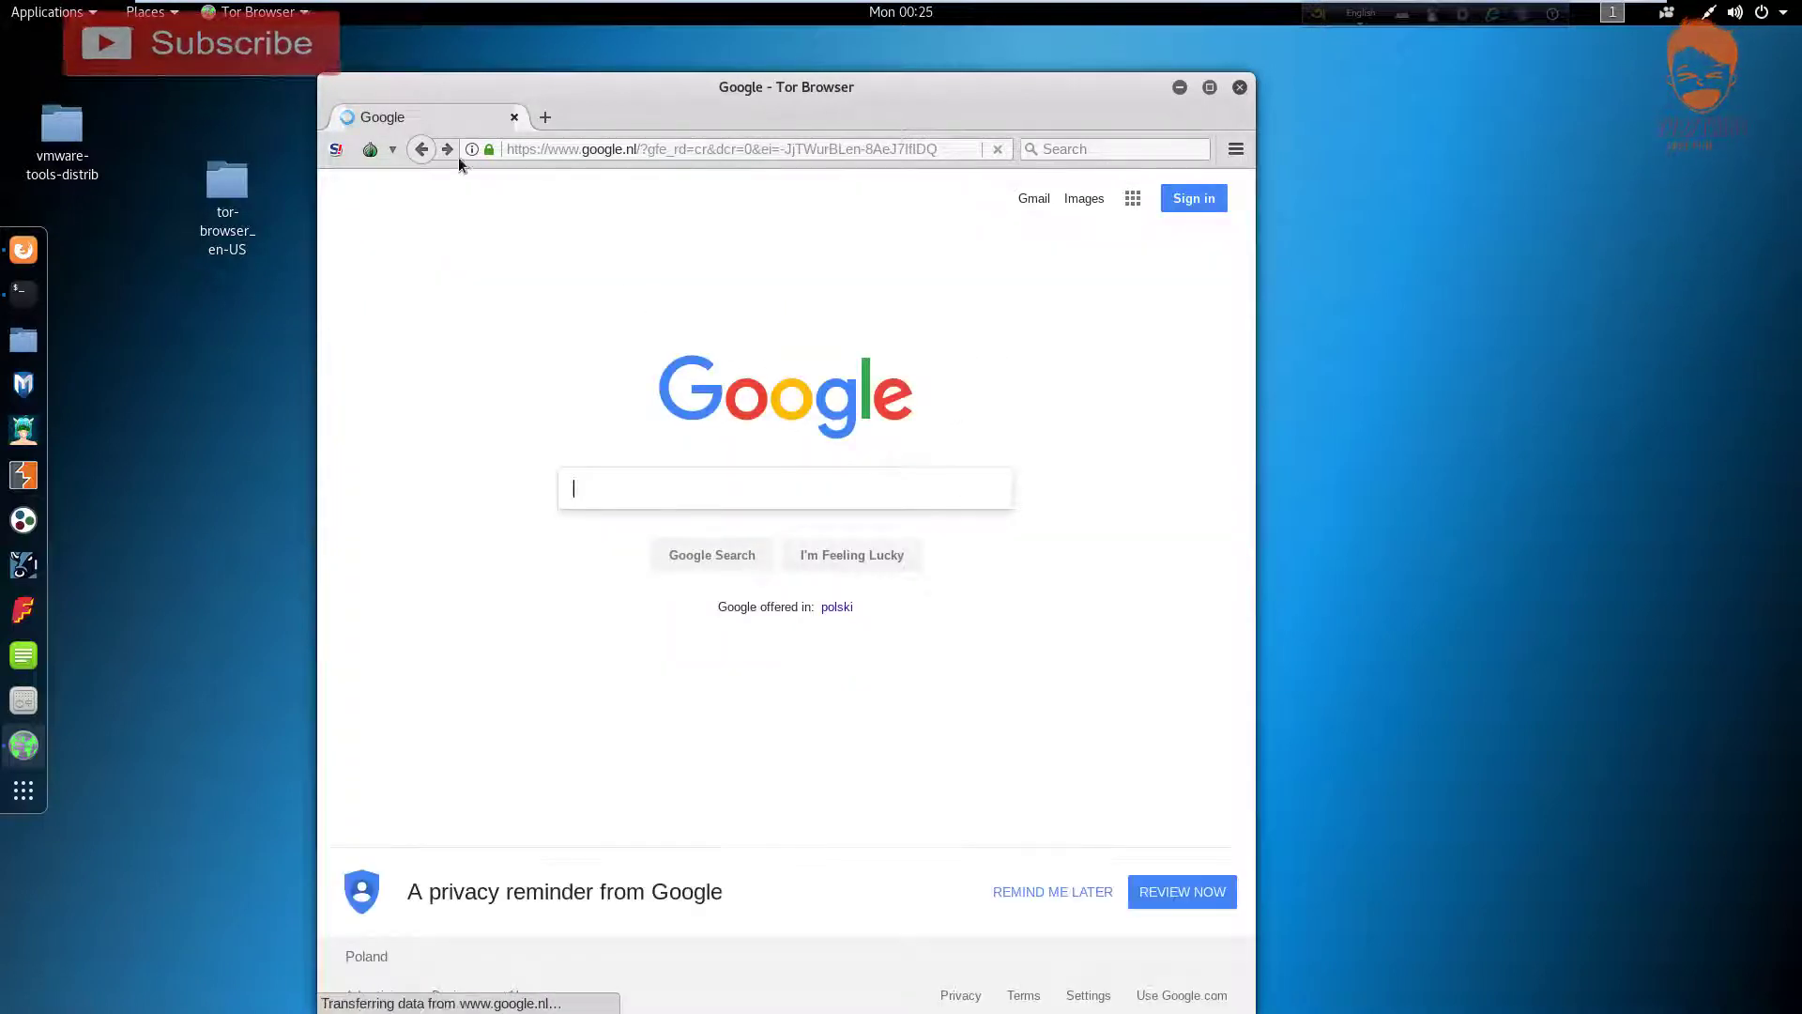
pyautogui.click(422, 149)
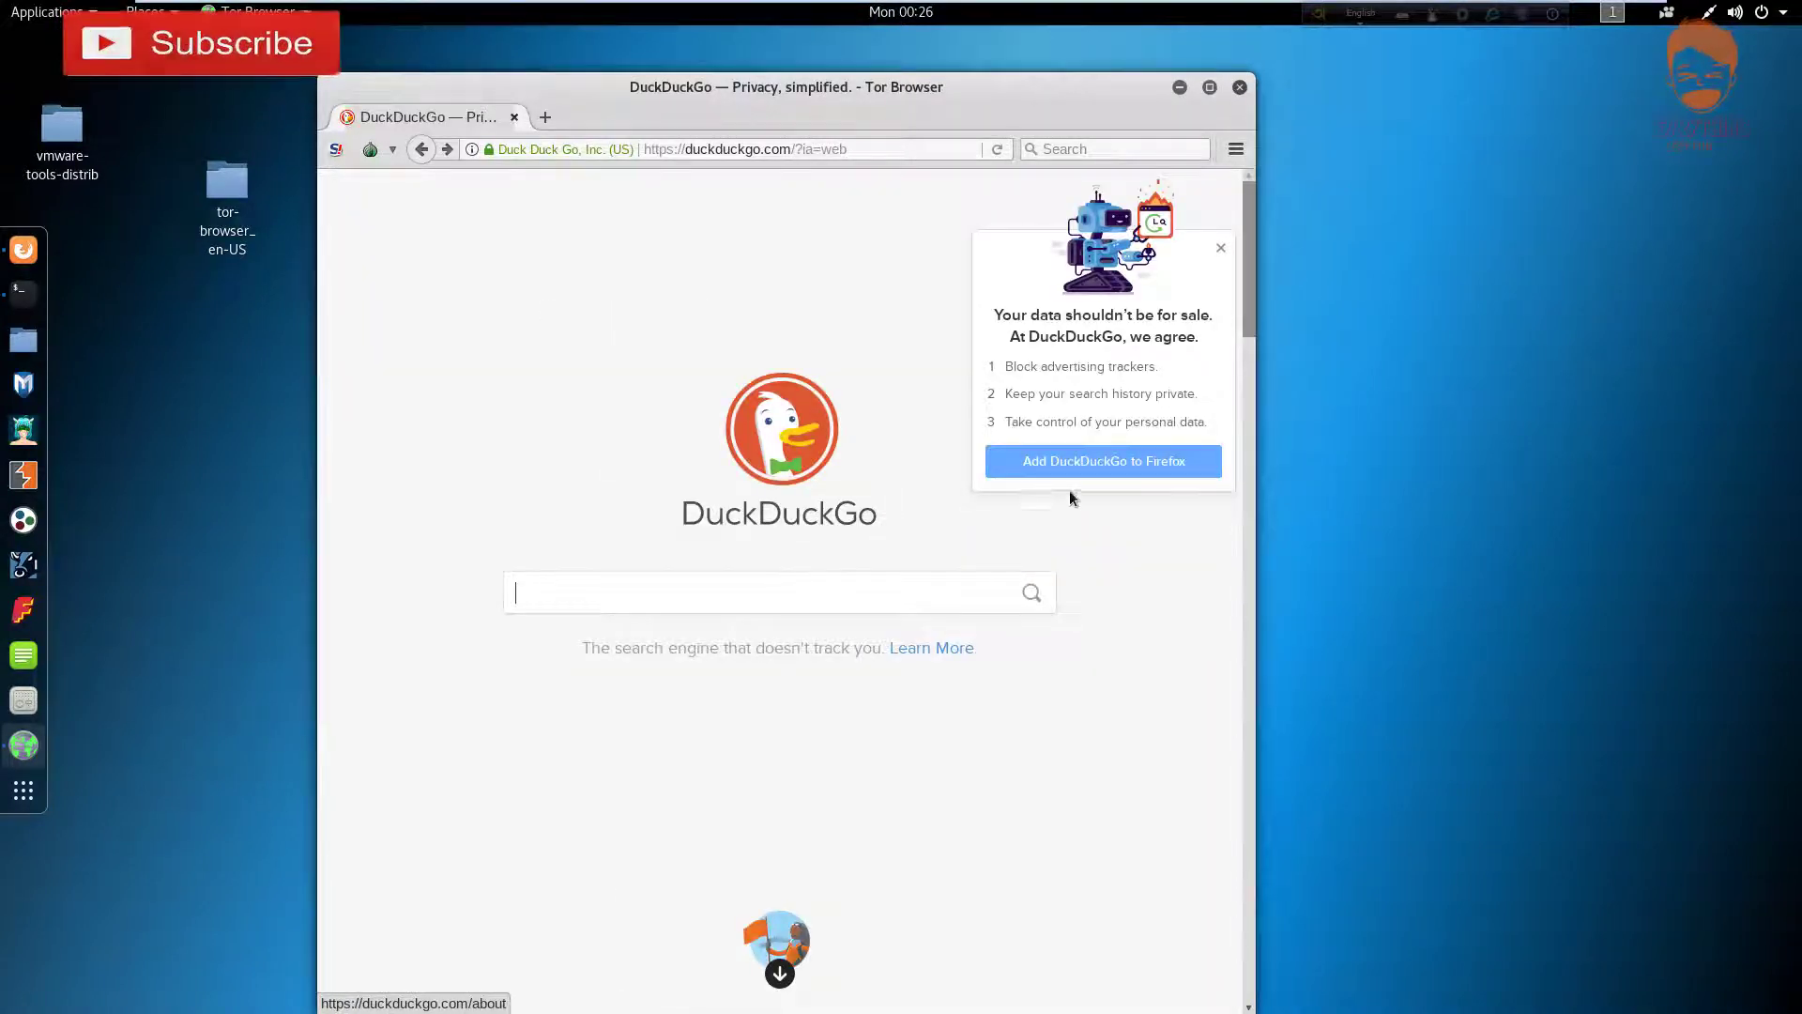
pyautogui.click(1221, 249)
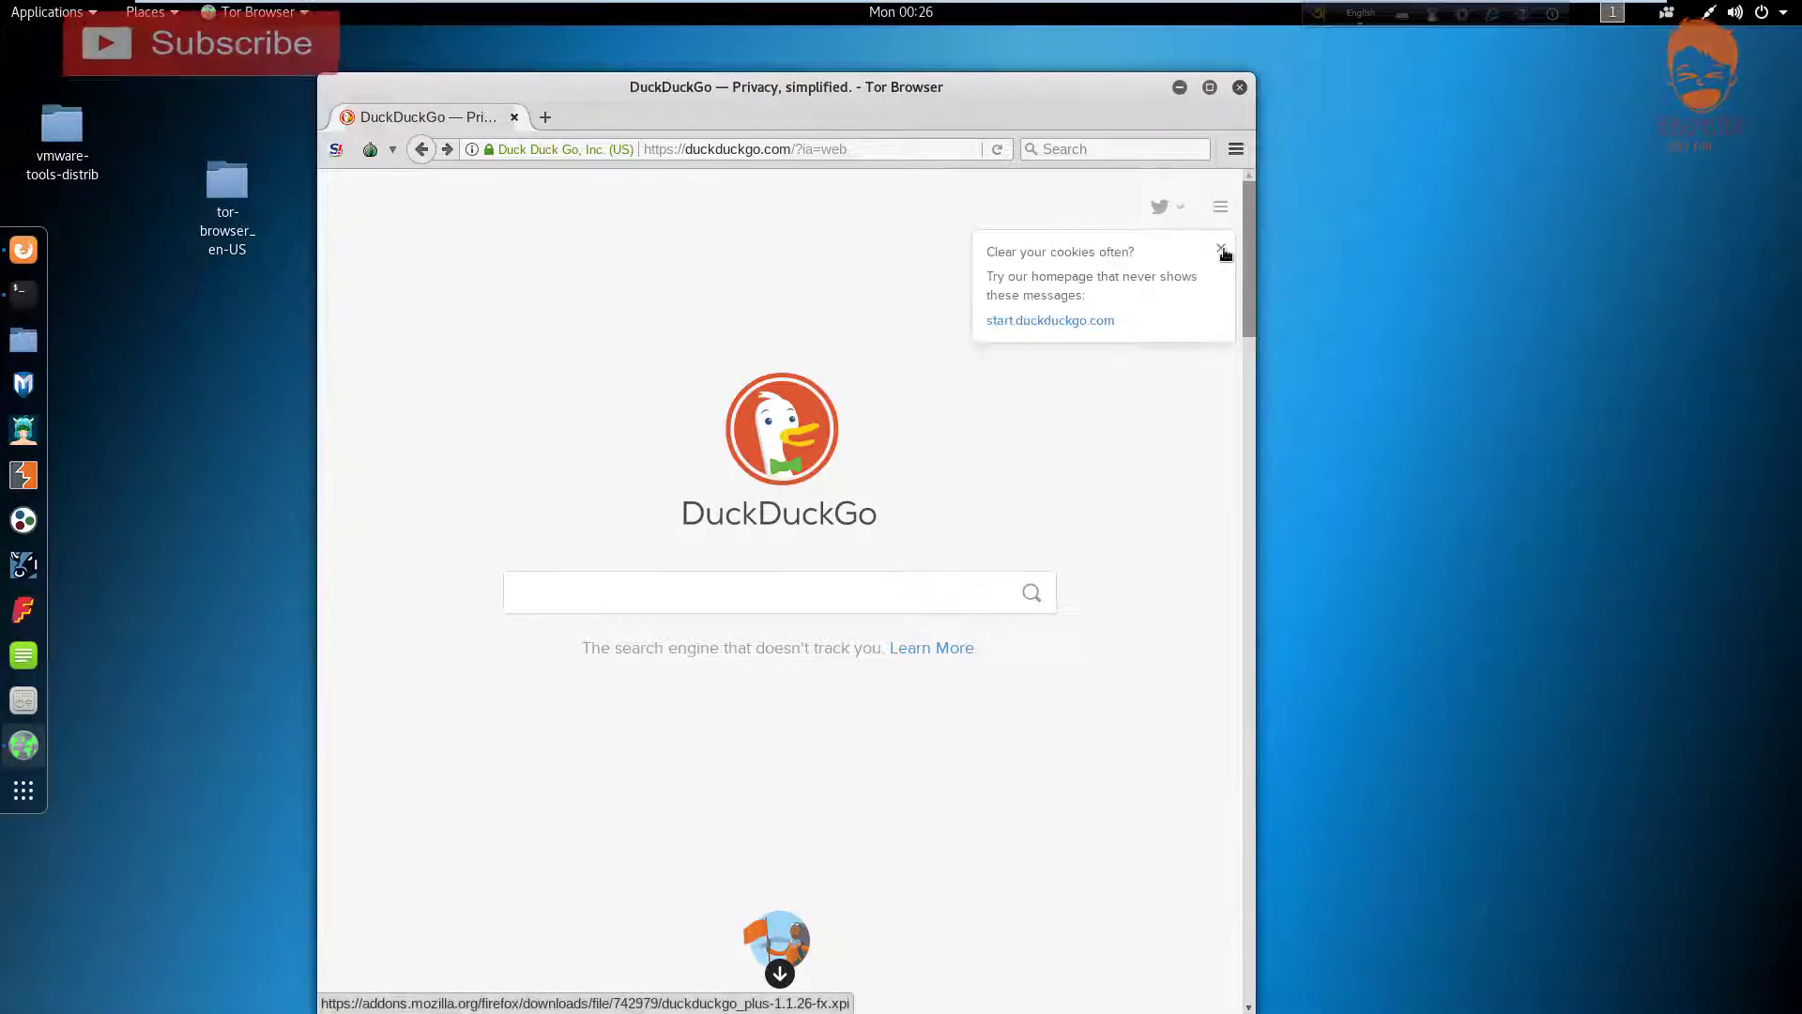
pyautogui.click(1221, 249)
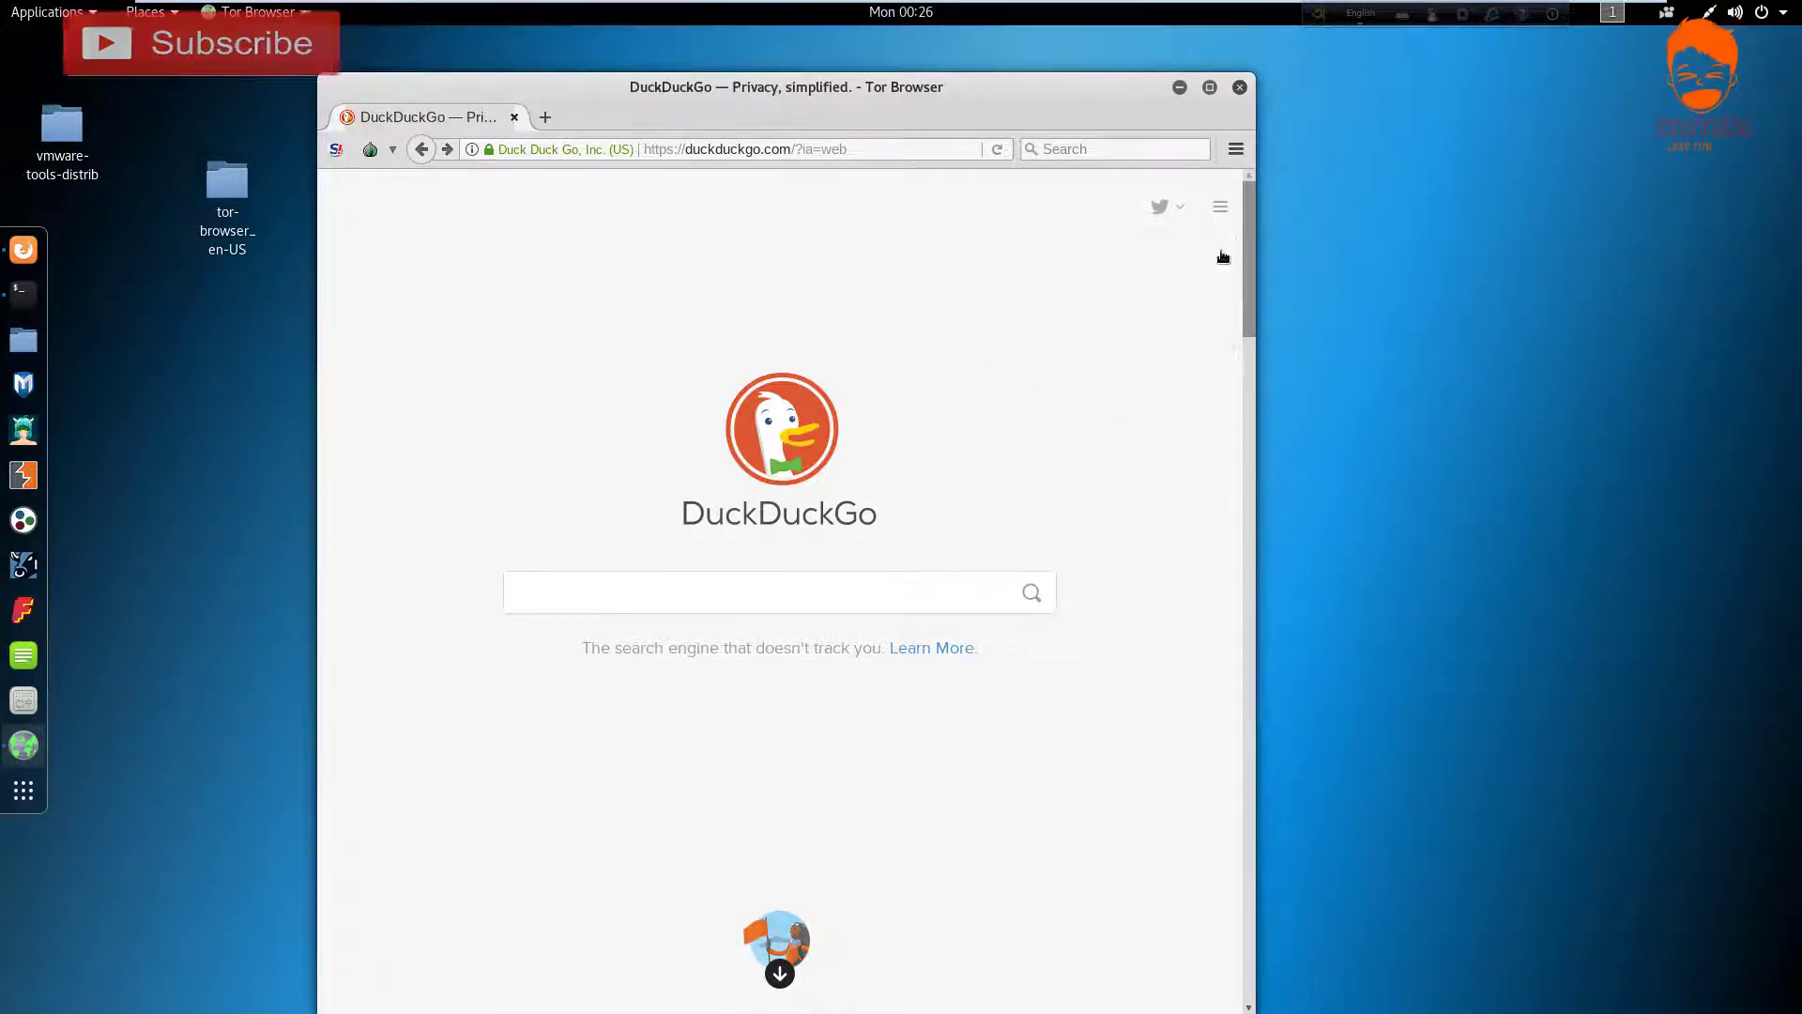
# Search DuckDuckGo for 'dark web' and look through the results
pyautogui.click(829, 586)
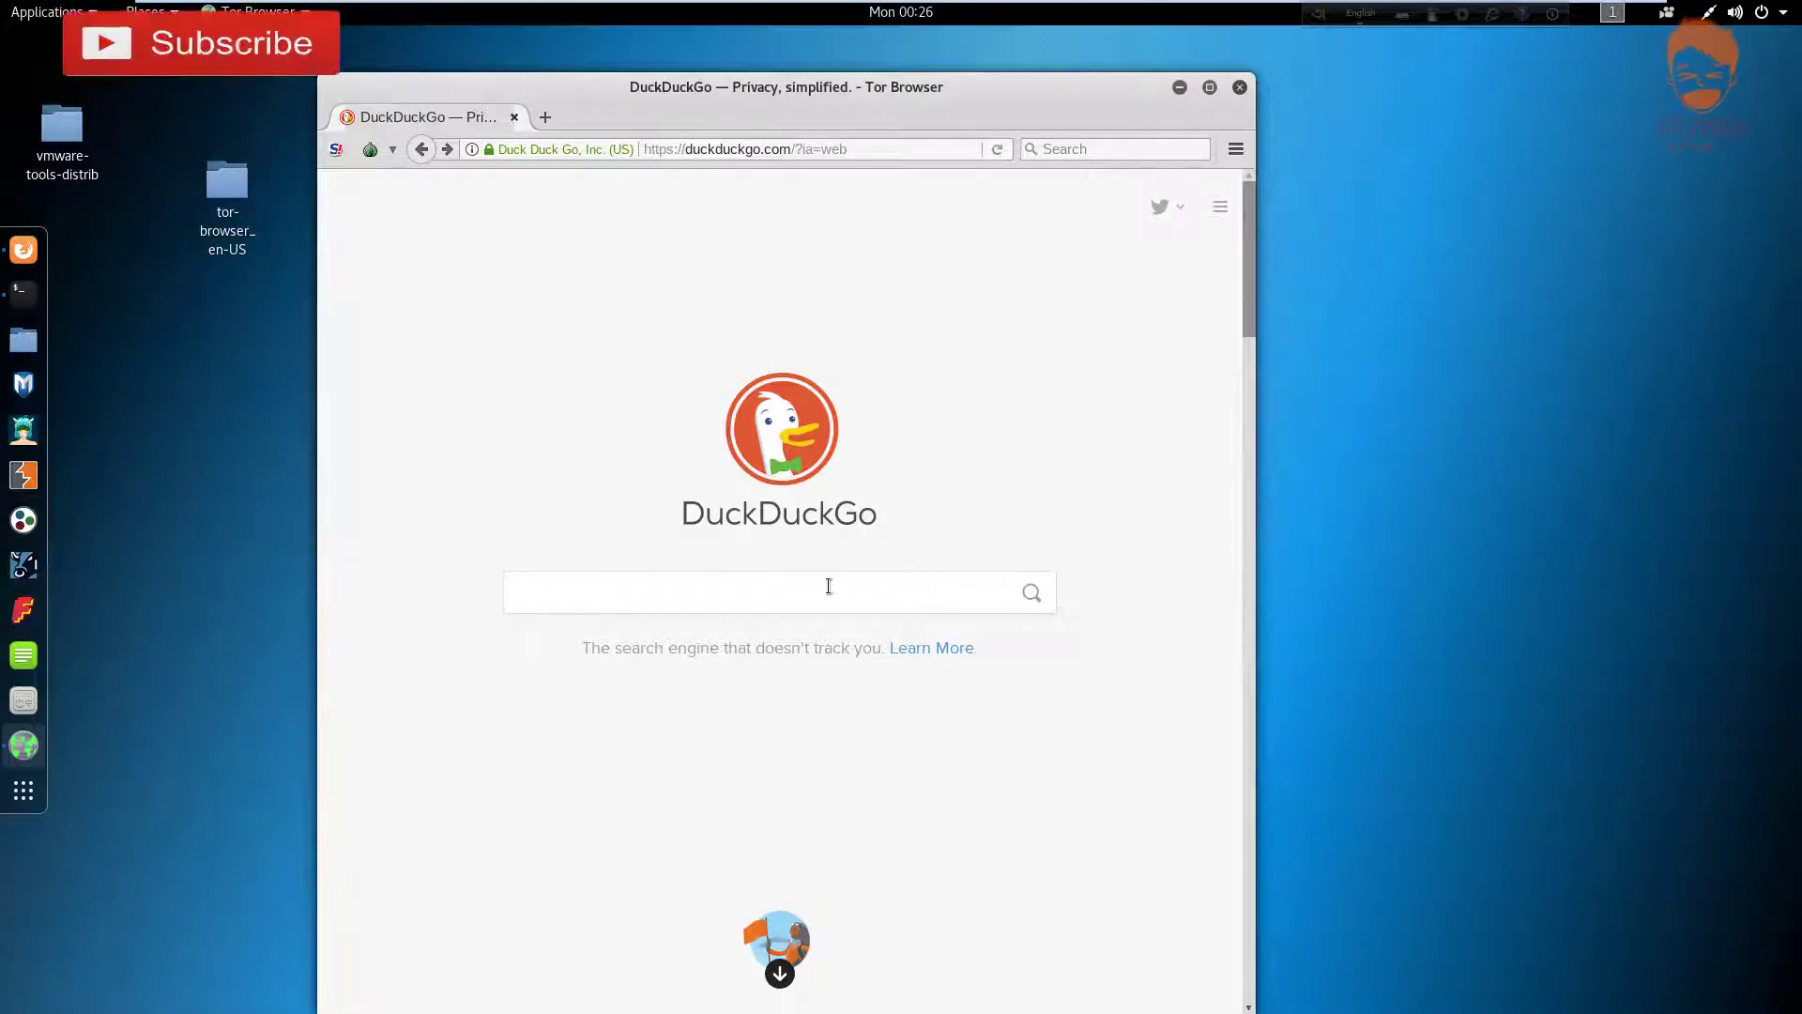
pyautogui.write('dar')
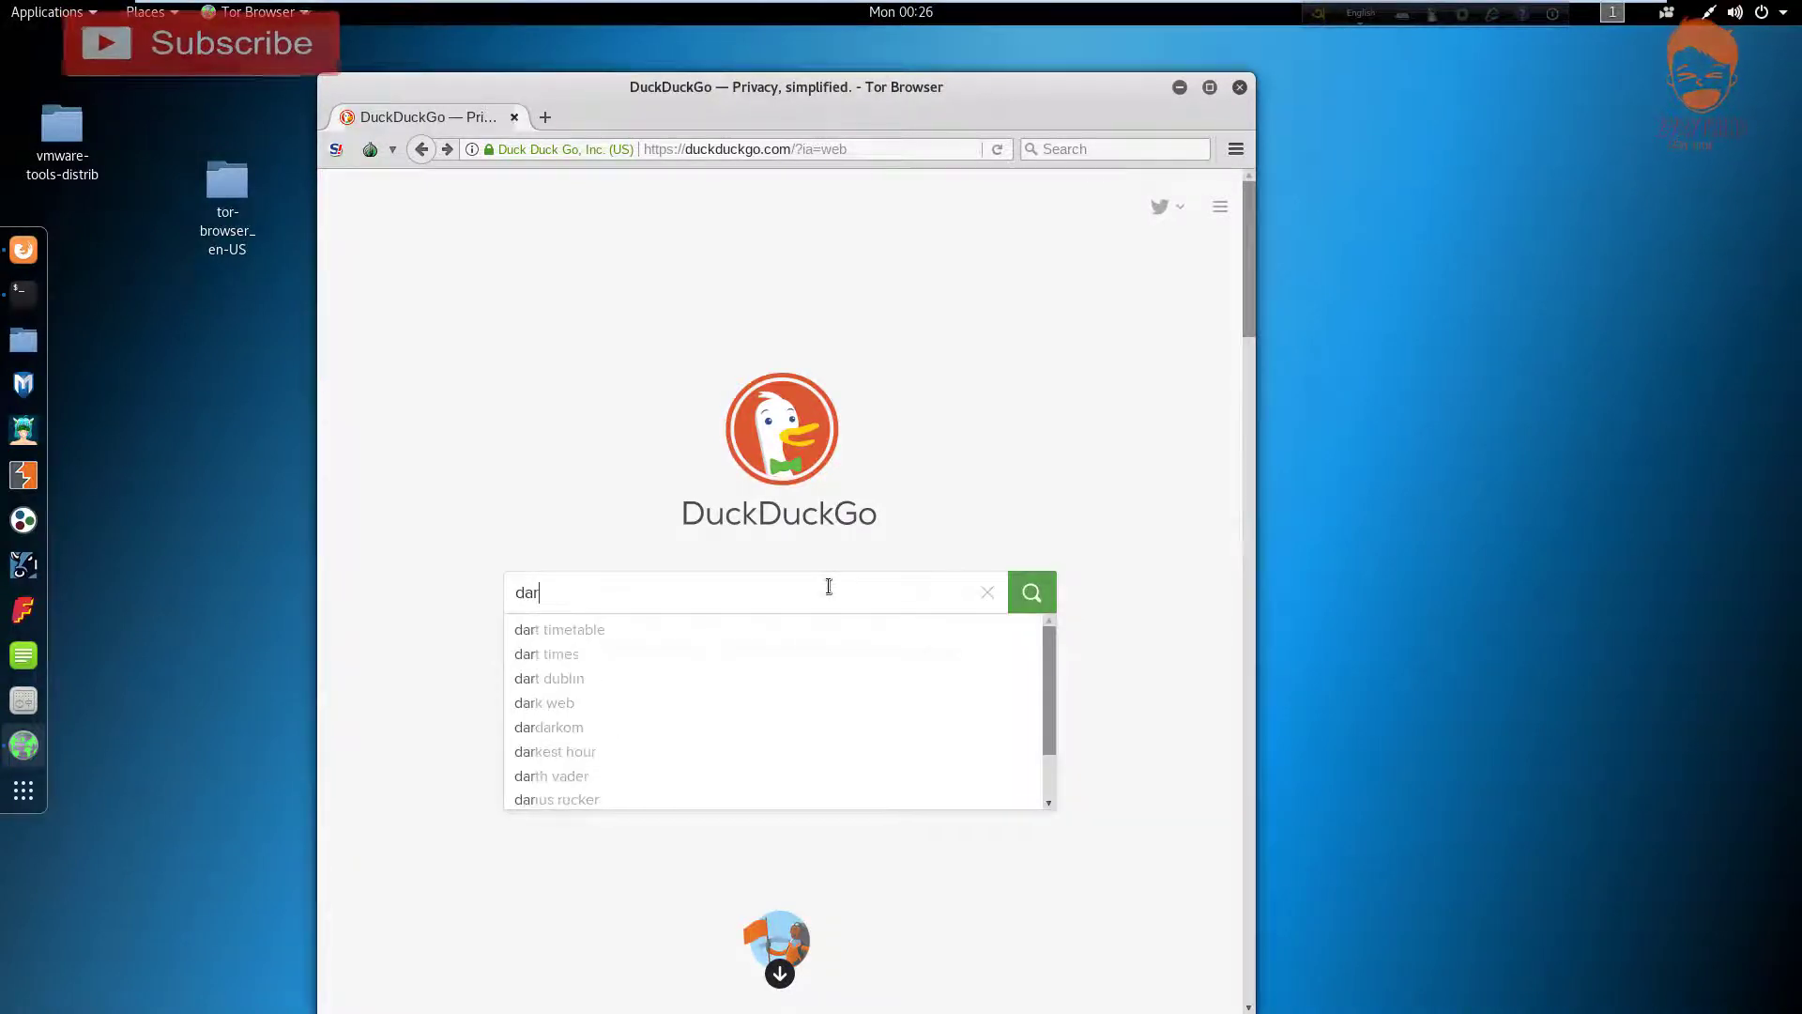
pyautogui.write('k wev')
pyautogui.press('BackSpace')
pyautogui.write('b')
pyautogui.press('Return')
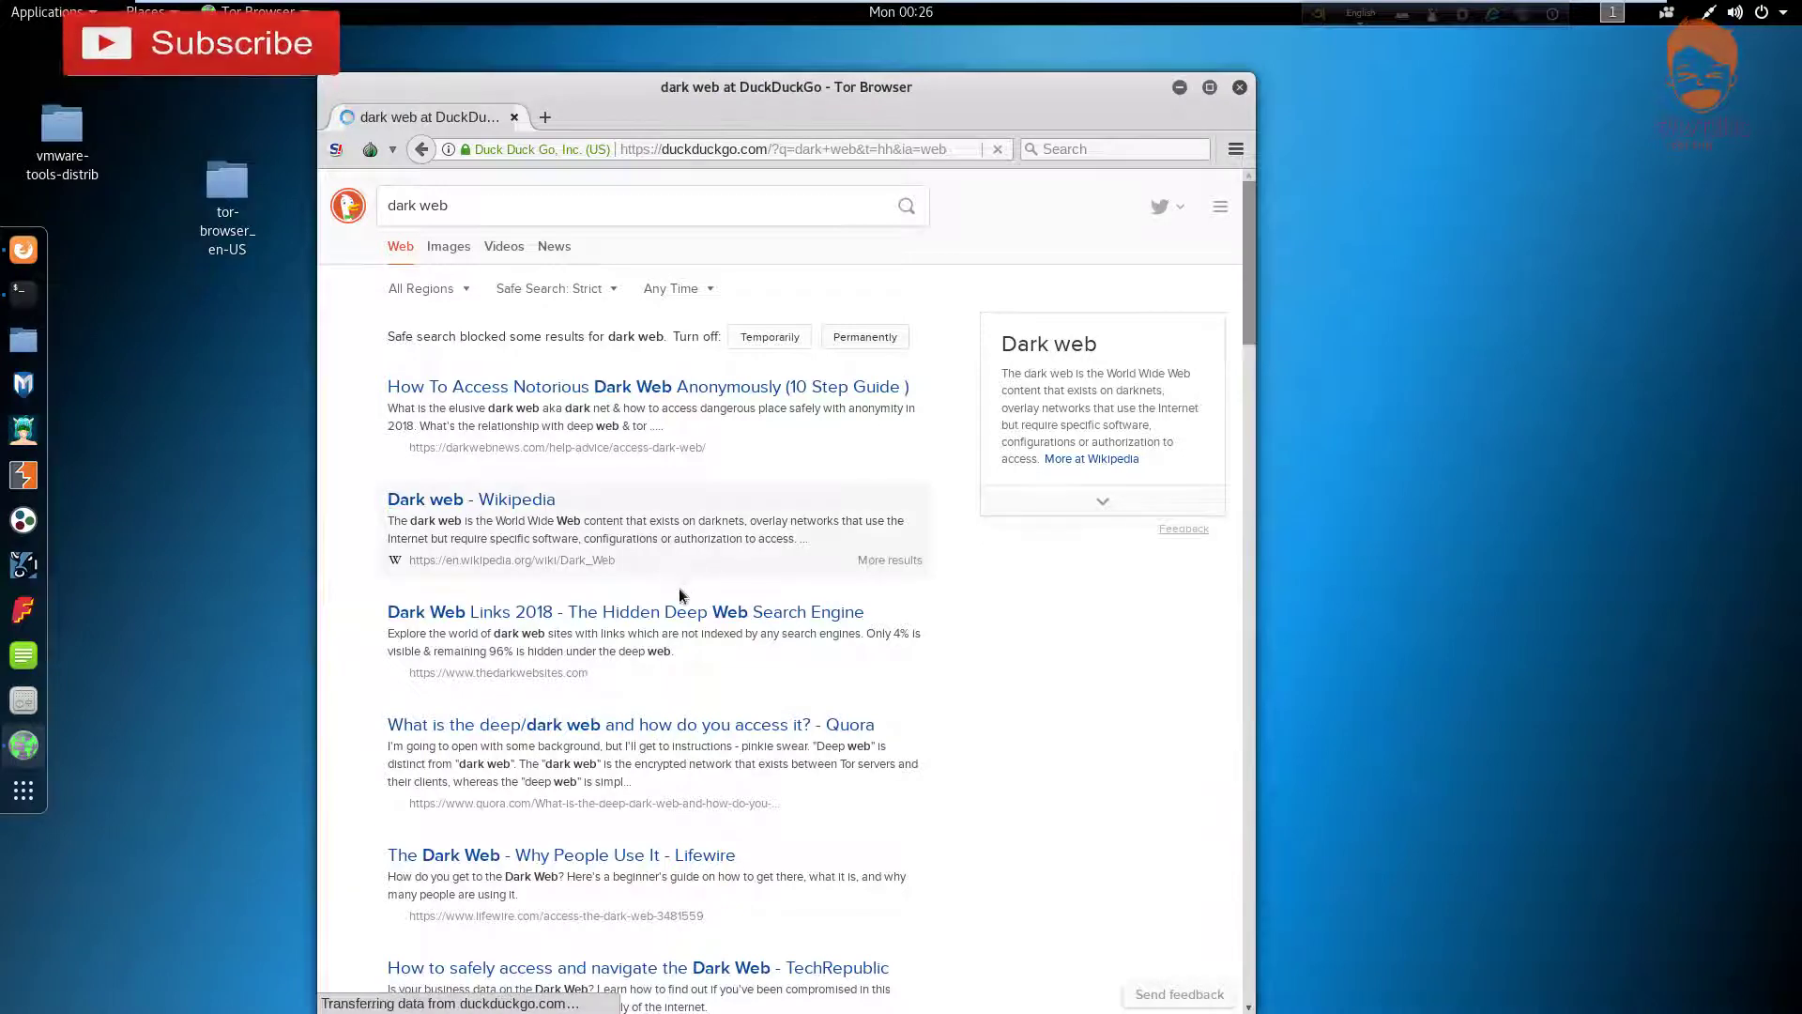
pyautogui.scroll(-2, 679, 593)
pyautogui.scroll(2, 670, 622)
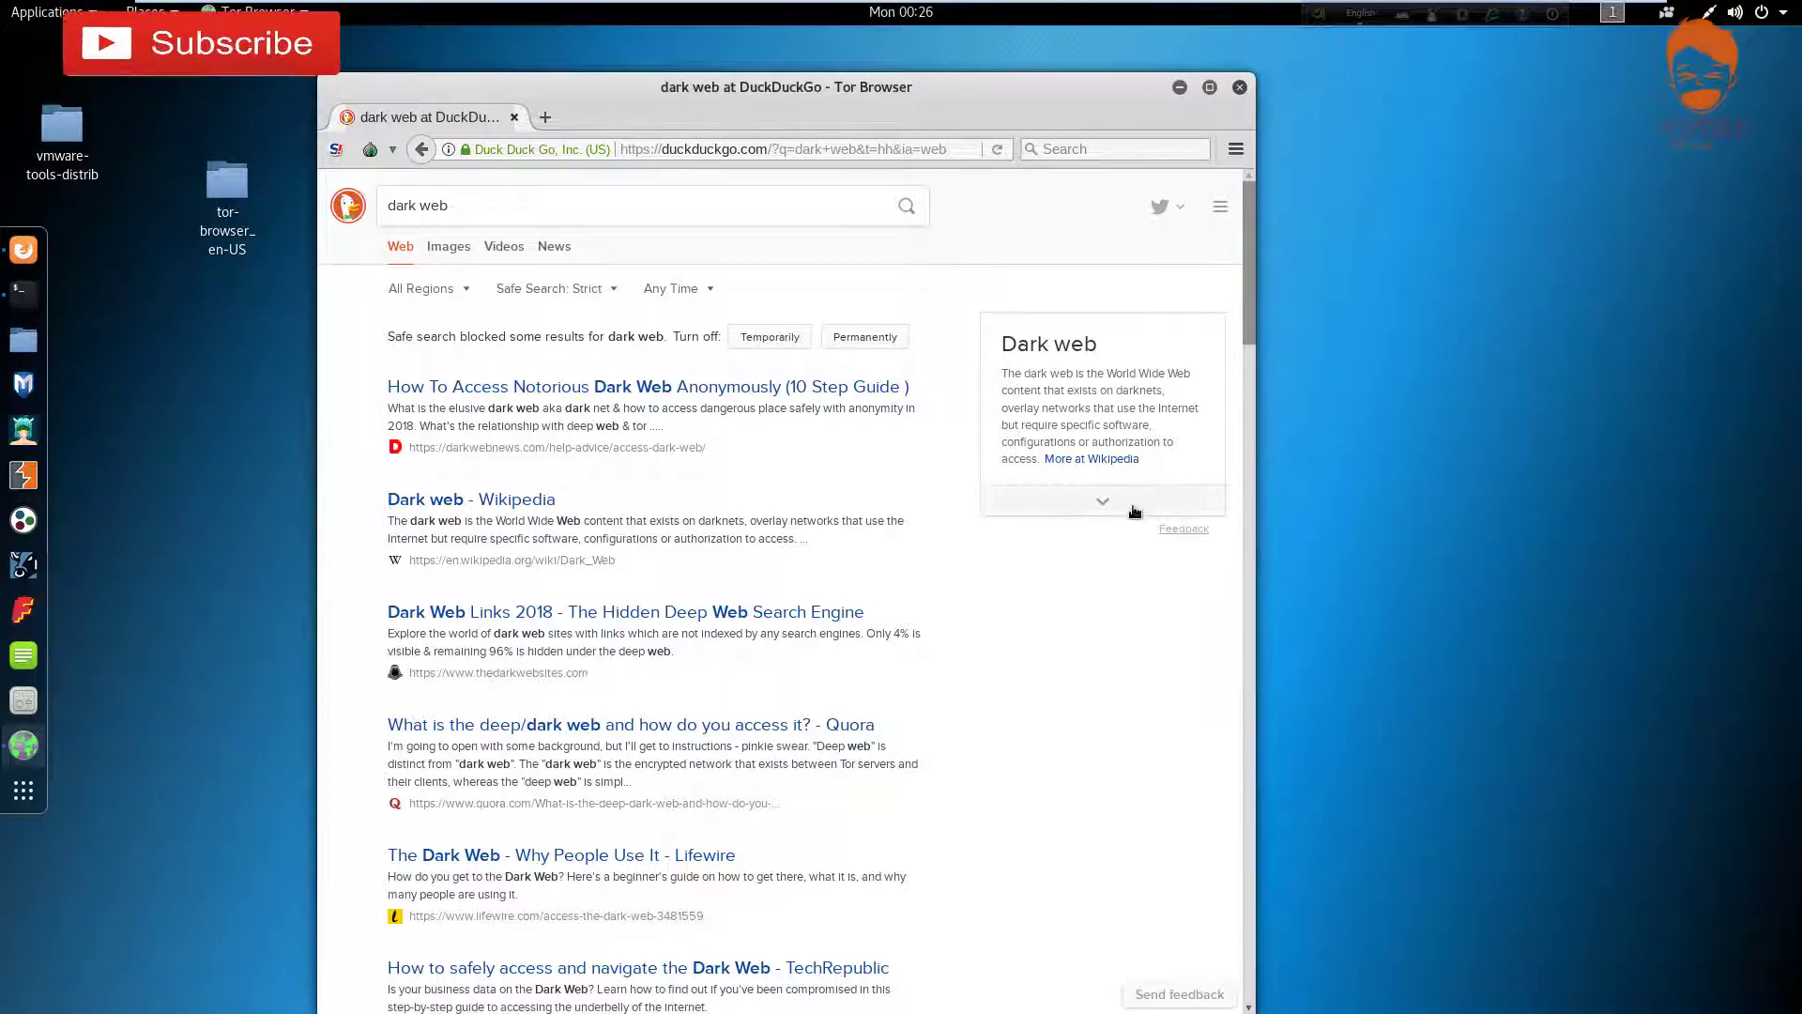
pyautogui.scroll(-2, 630, 629)
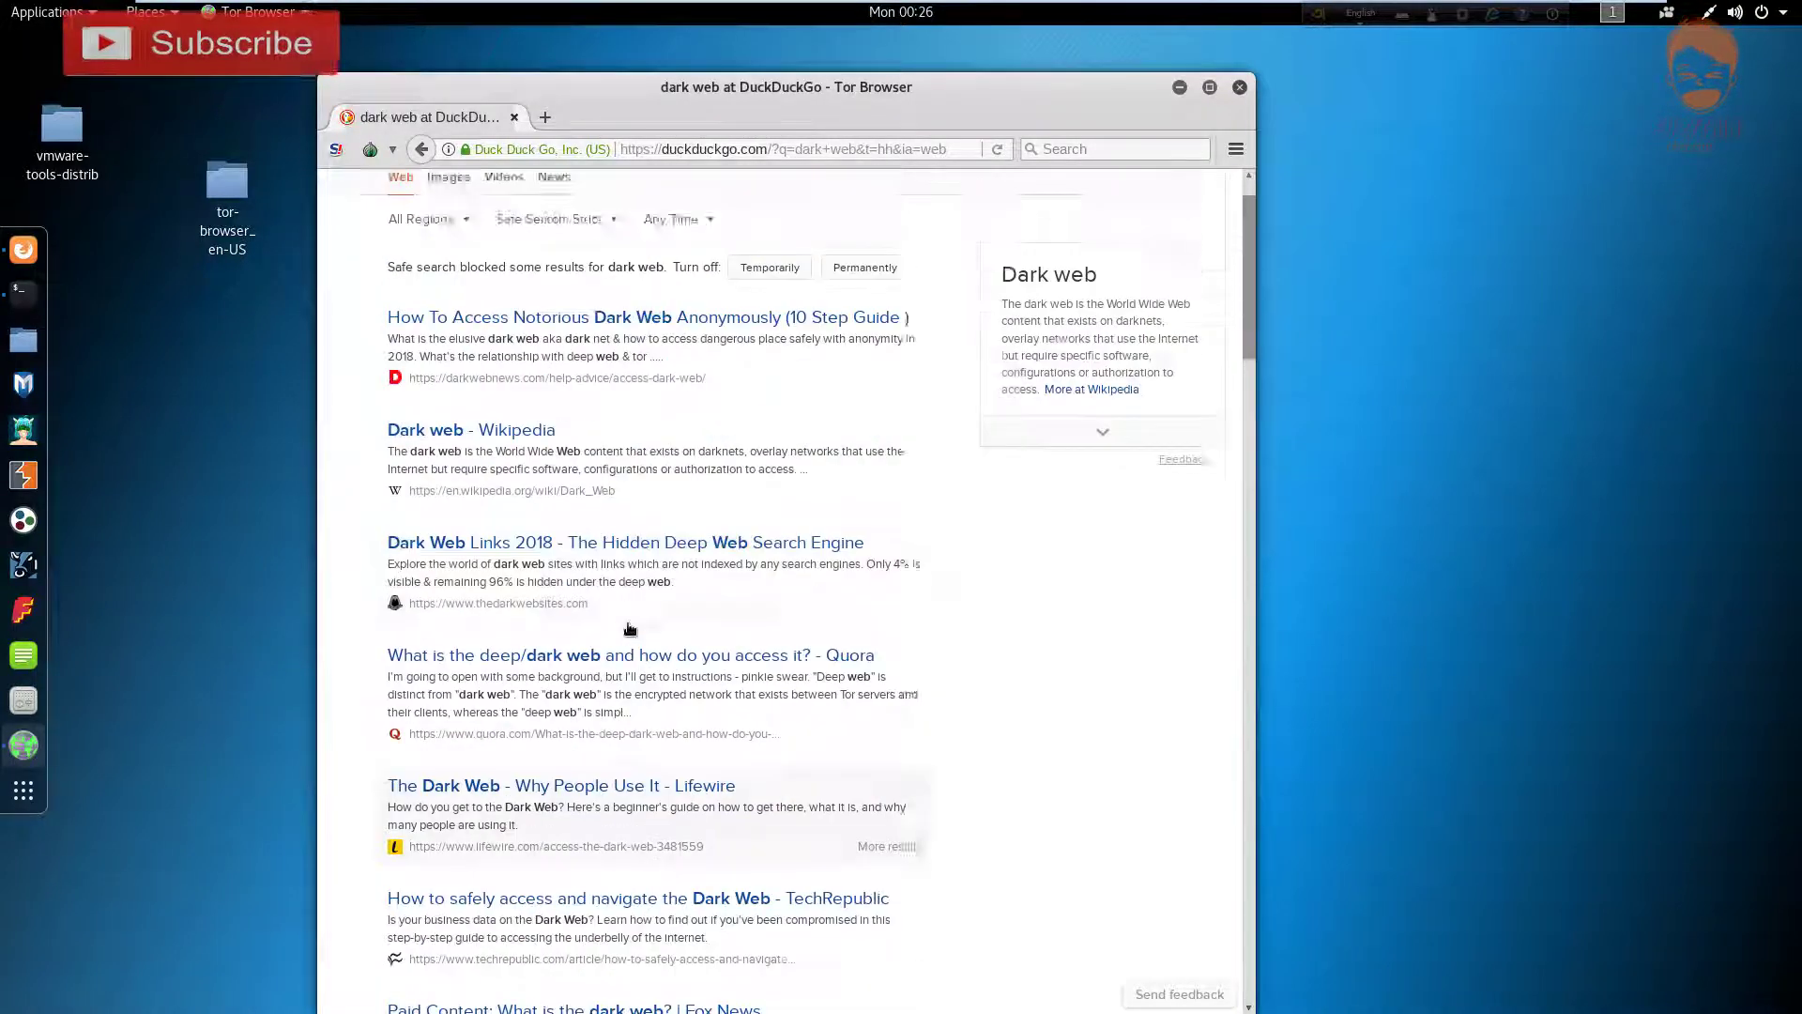
pyautogui.scroll(2, 630, 629)
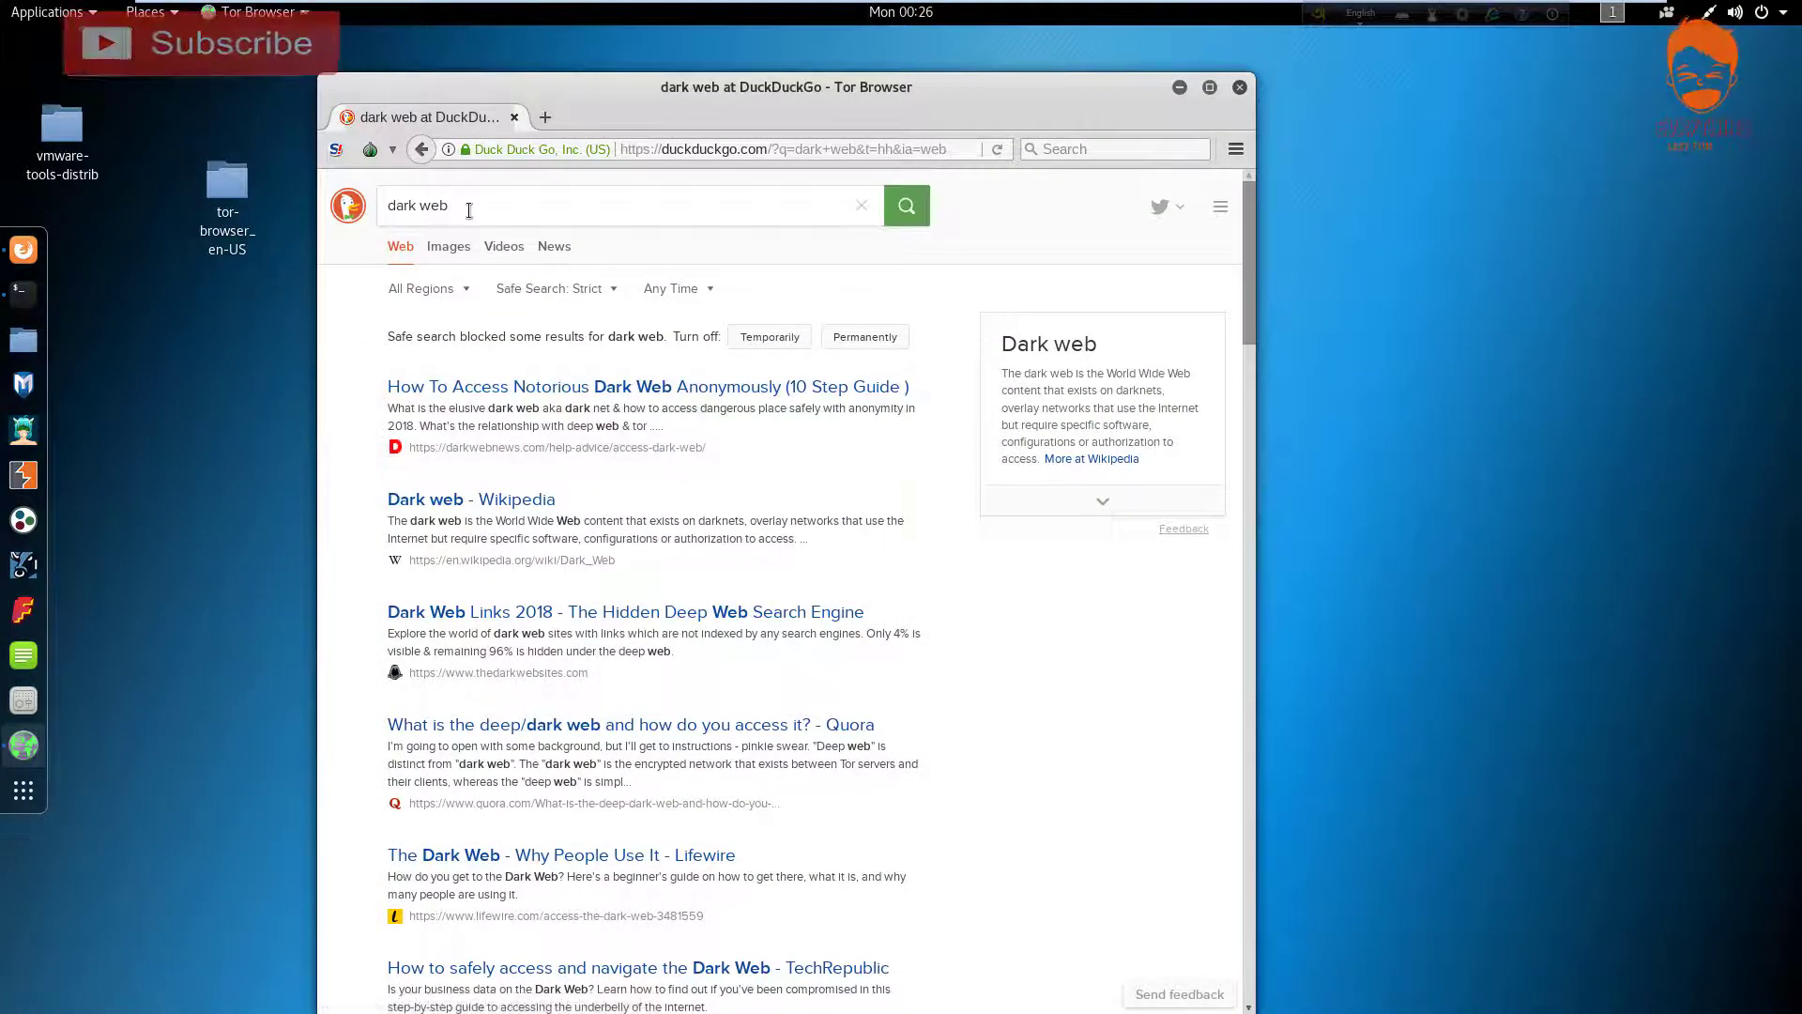